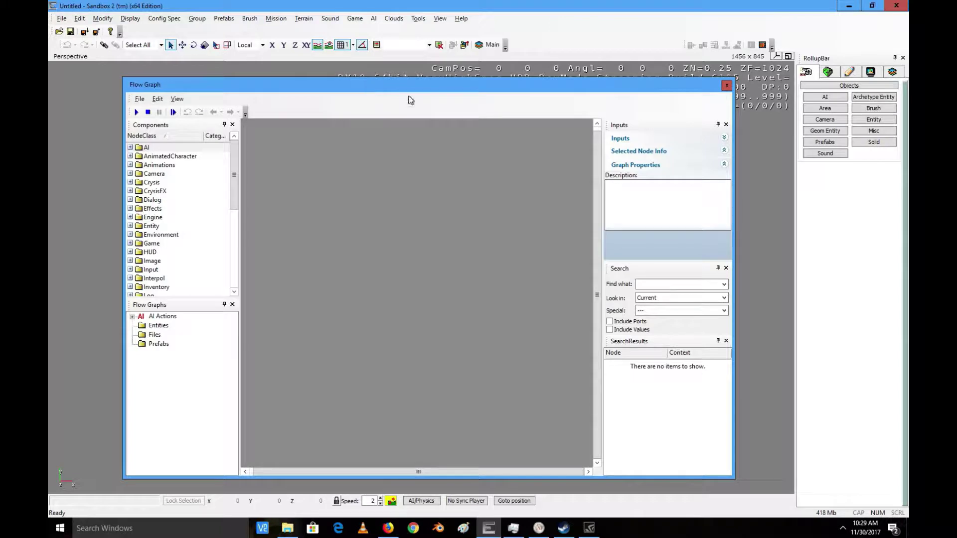
Open the level harbor.cry from the harbor folder inside Levels
drag(277, 84, 441, 224)
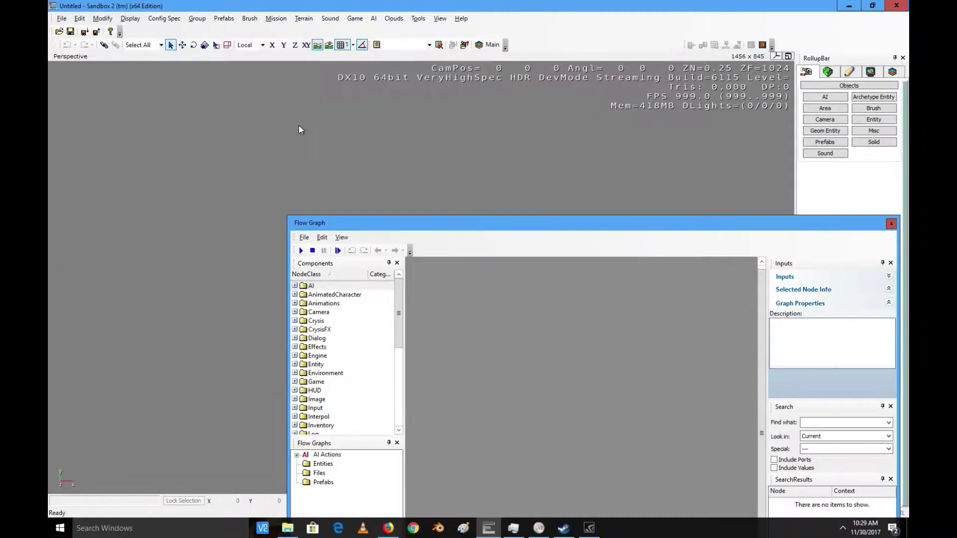
click(62, 19)
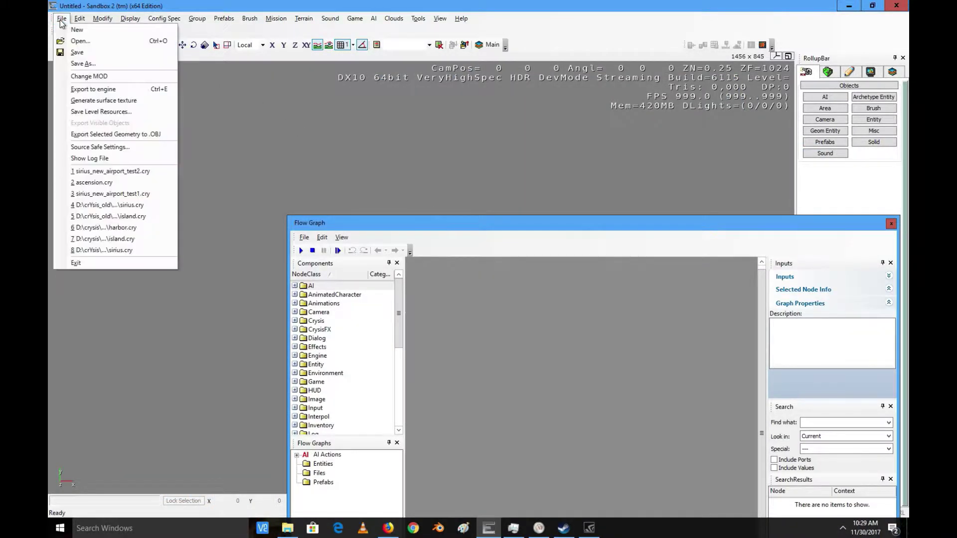
click(91, 48)
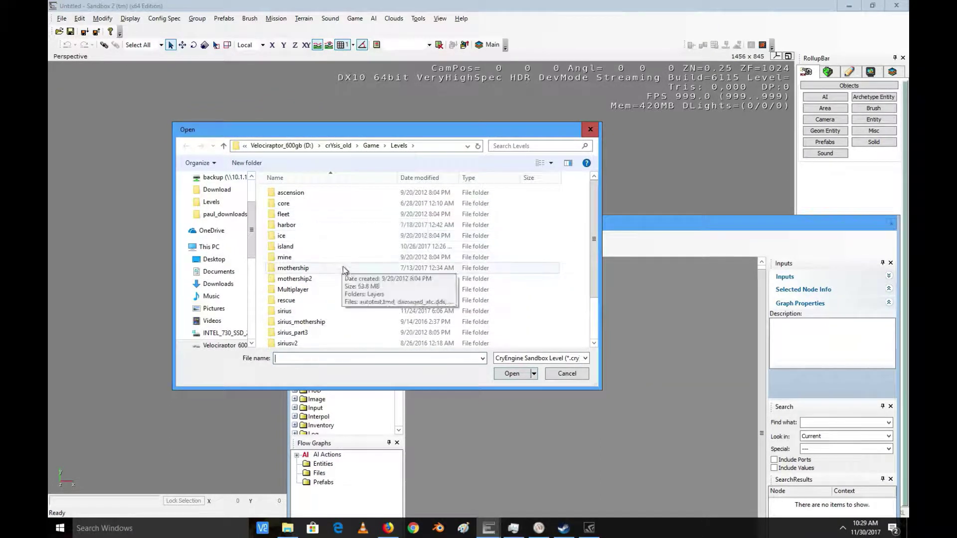
scroll(349, 294, down, 2)
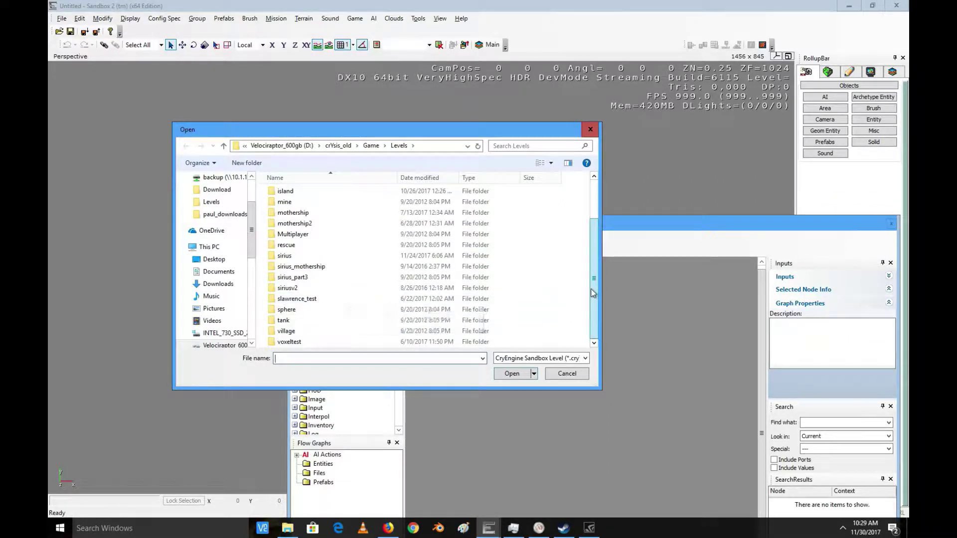
drag(593, 292, 588, 249)
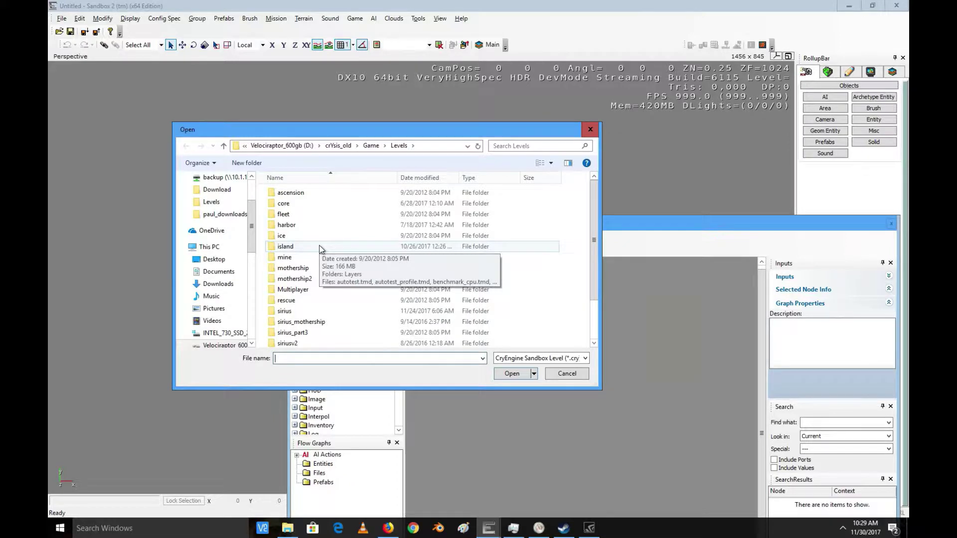
double_click(316, 225)
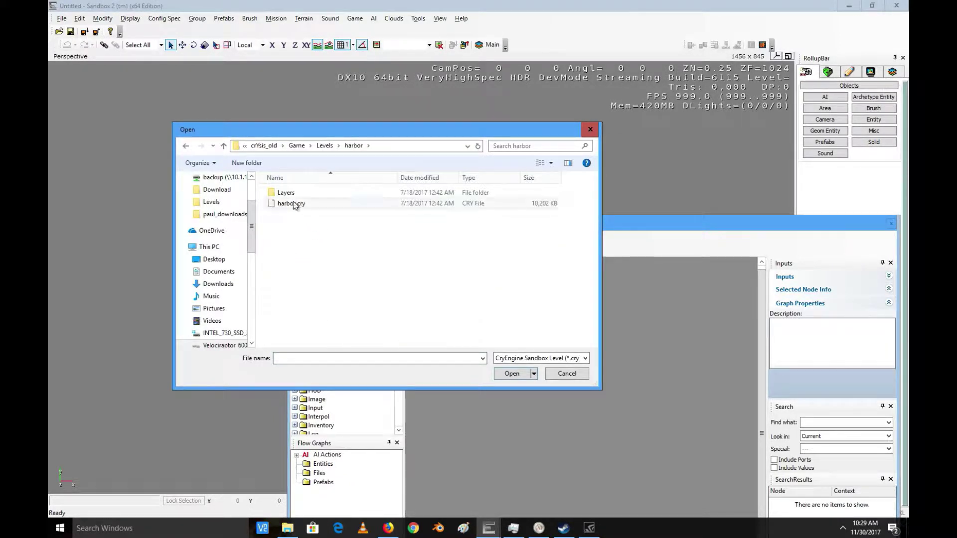
click(299, 207)
click(512, 374)
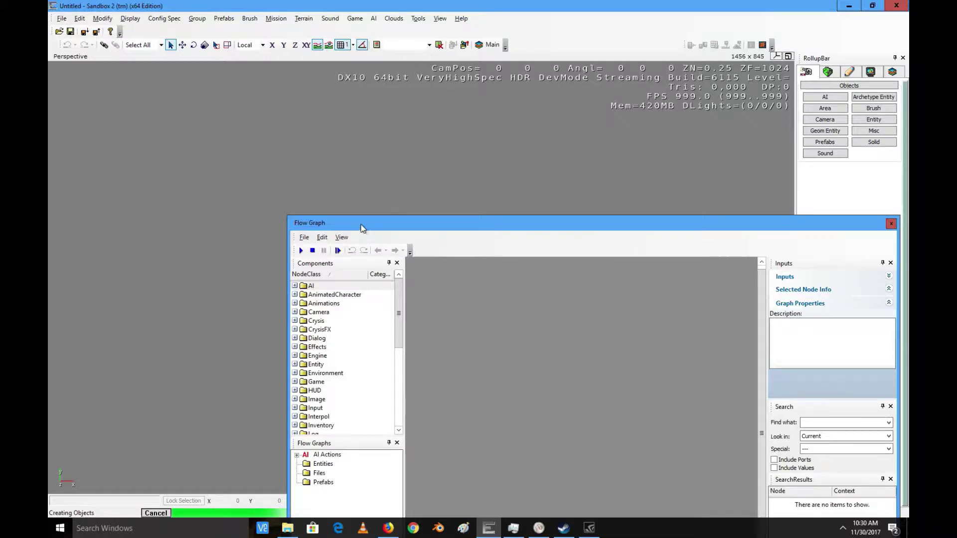
Dismiss the errors report and move the Flow Graph window clear of the viewport
drag(364, 227, 688, 206)
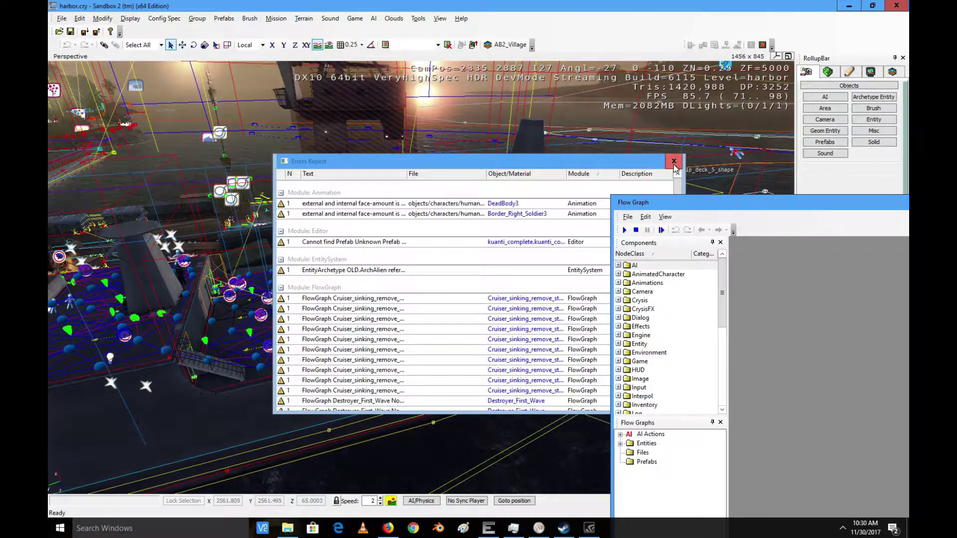
click(675, 164)
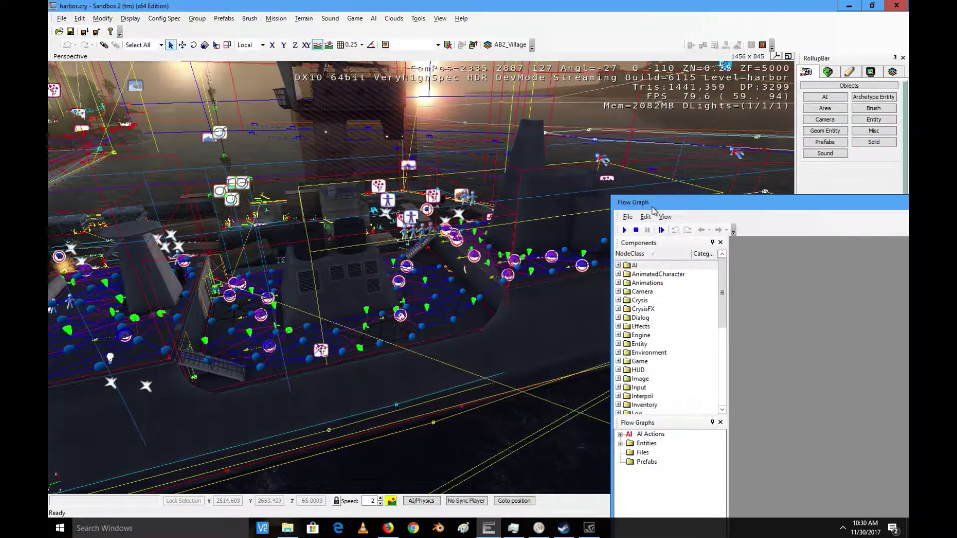
drag(652, 207, 777, 406)
Fly the camera out over the water and open the Time Of Day editor alongside the view
right_drag(364, 252, 338, 267)
key(w)
key(w)
key(w)
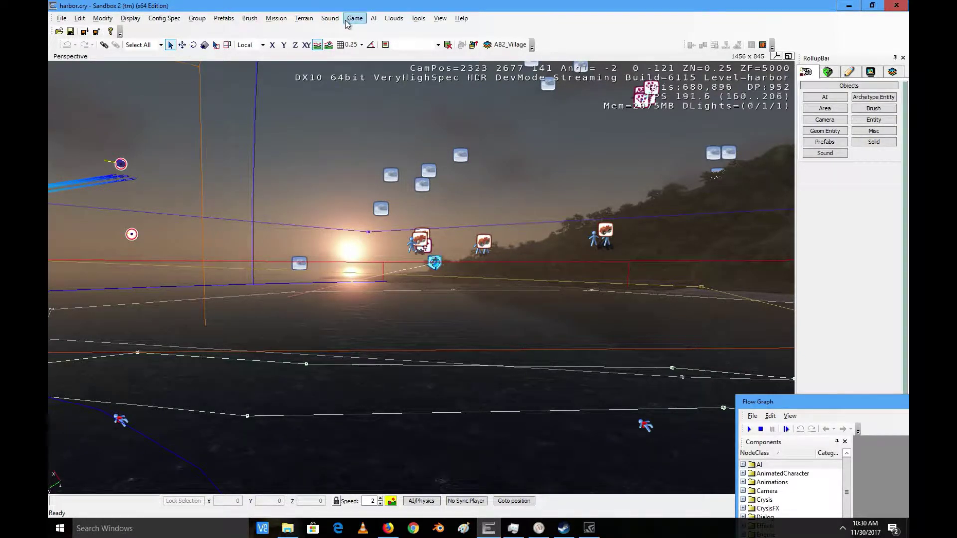
click(303, 22)
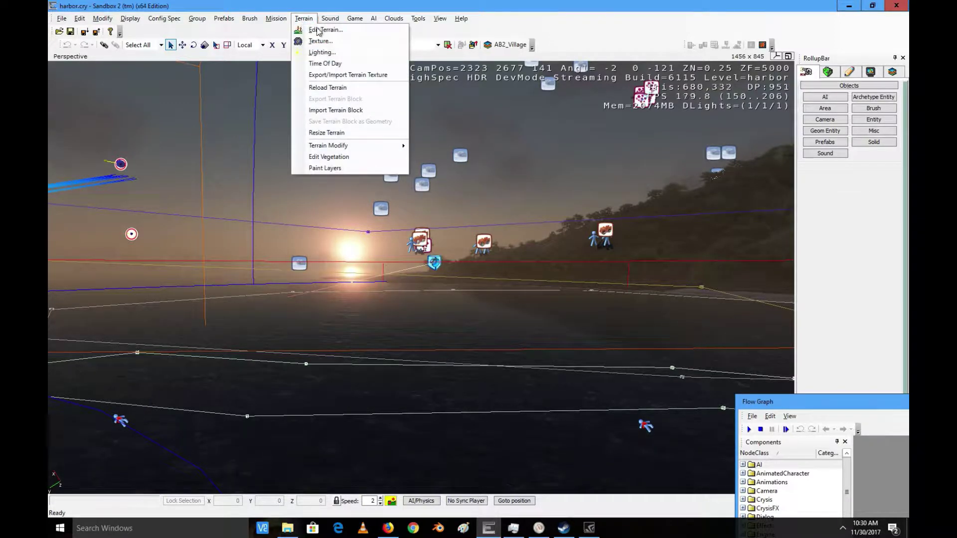
click(330, 64)
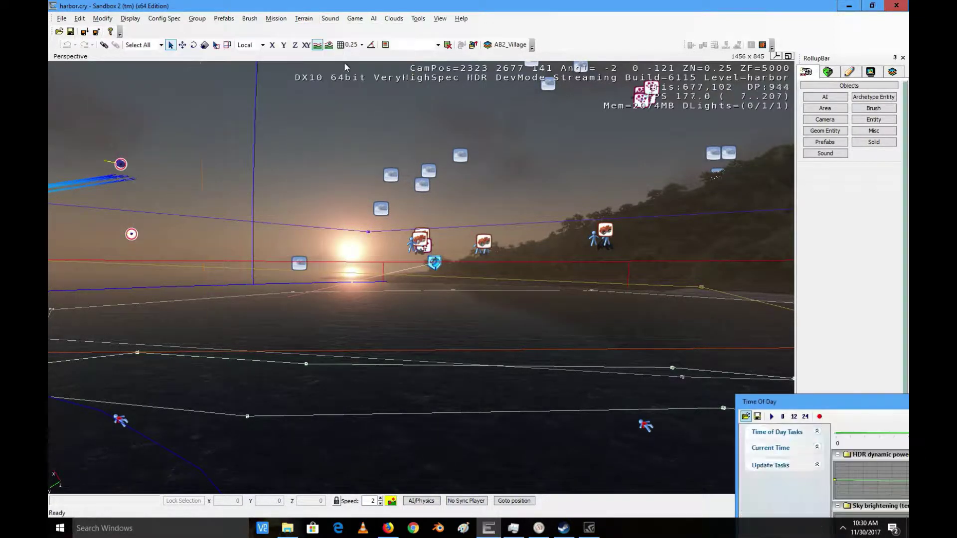
drag(780, 402, 515, 144)
Preview the harbor's morning lighting by setting the time of day to 06:53, 08:43 and noon
right_drag(279, 176, 294, 208)
click(672, 176)
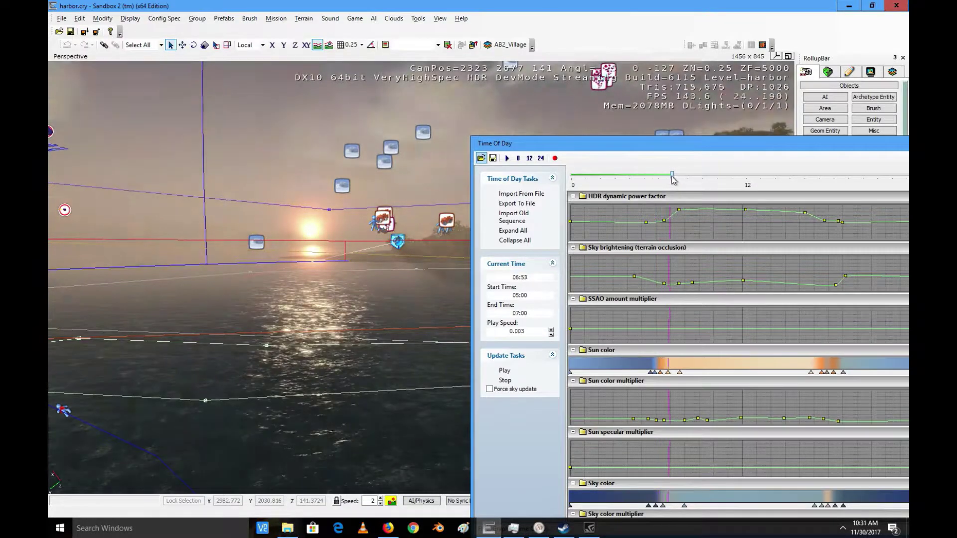
drag(672, 176, 701, 175)
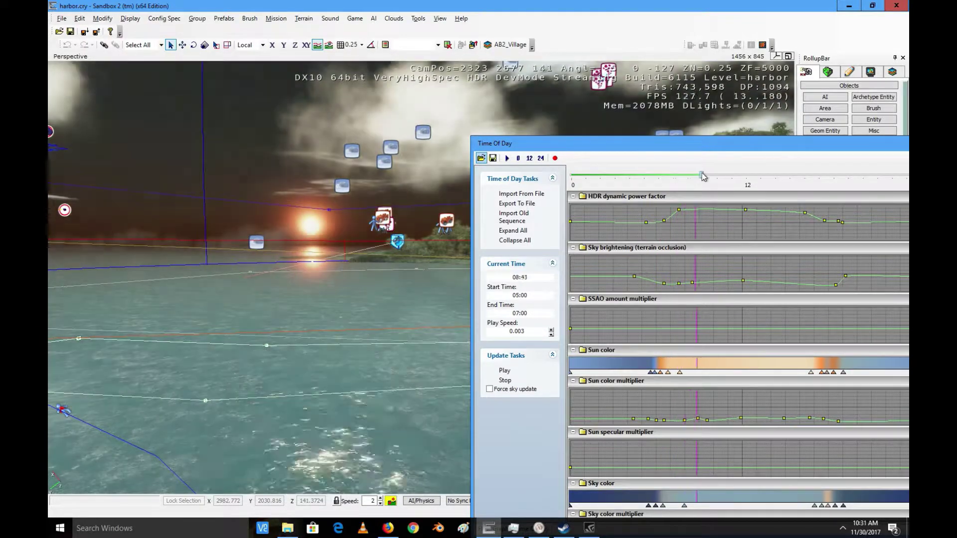
right_drag(321, 264, 319, 264)
drag(702, 175, 747, 175)
Preview the harbor's evening and night lighting by setting the time to about 17:00, followed by 22:01
drag(691, 145, 432, 431)
right_drag(546, 247, 545, 248)
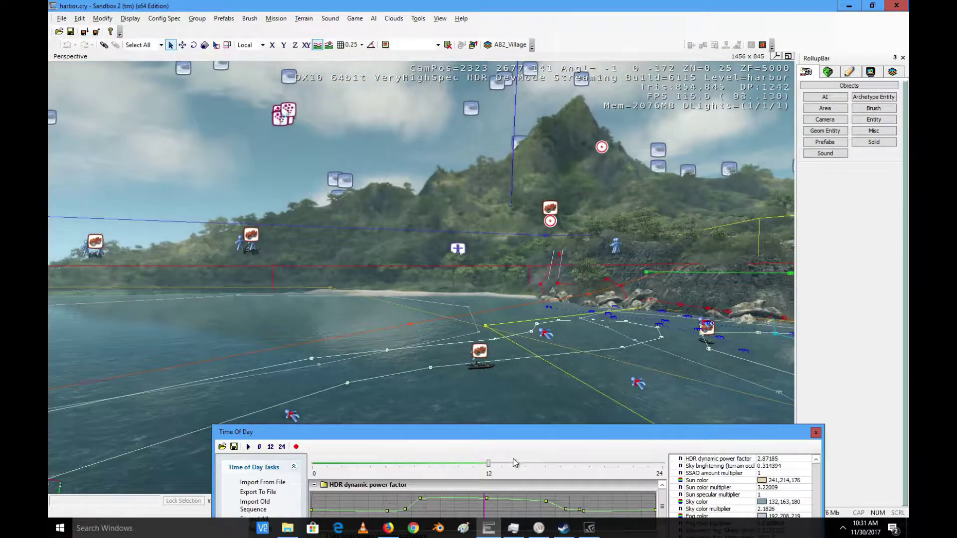
drag(488, 463, 563, 465)
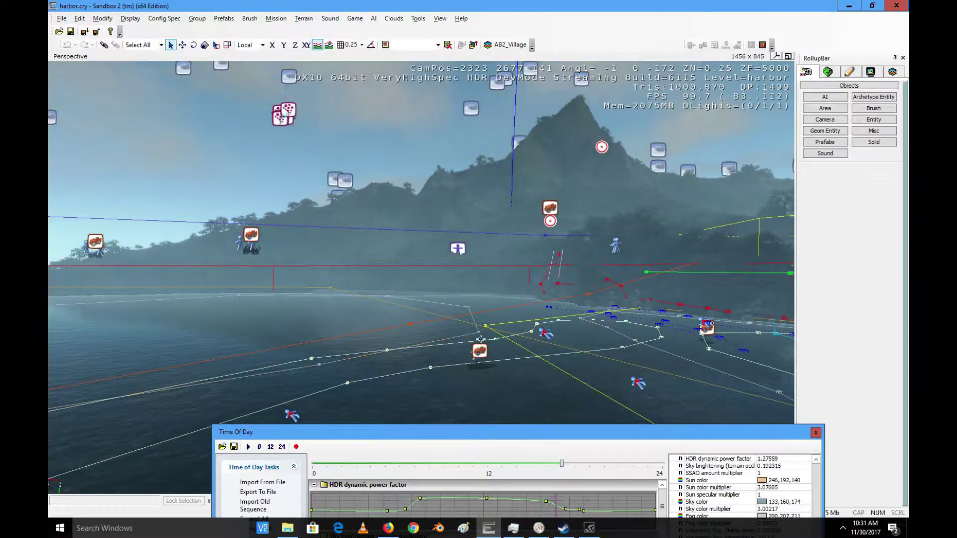
right_drag(453, 309, 453, 312)
click(635, 464)
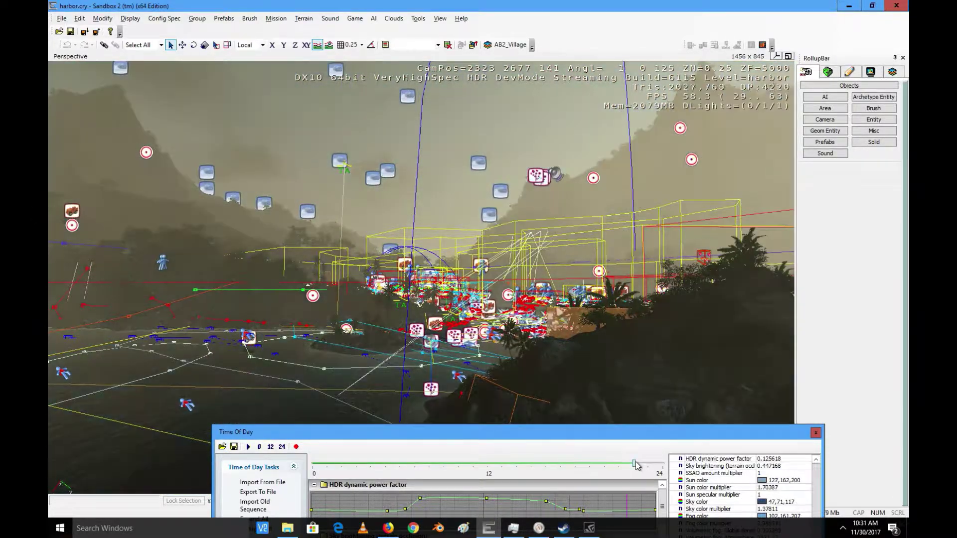
right_drag(375, 297, 358, 297)
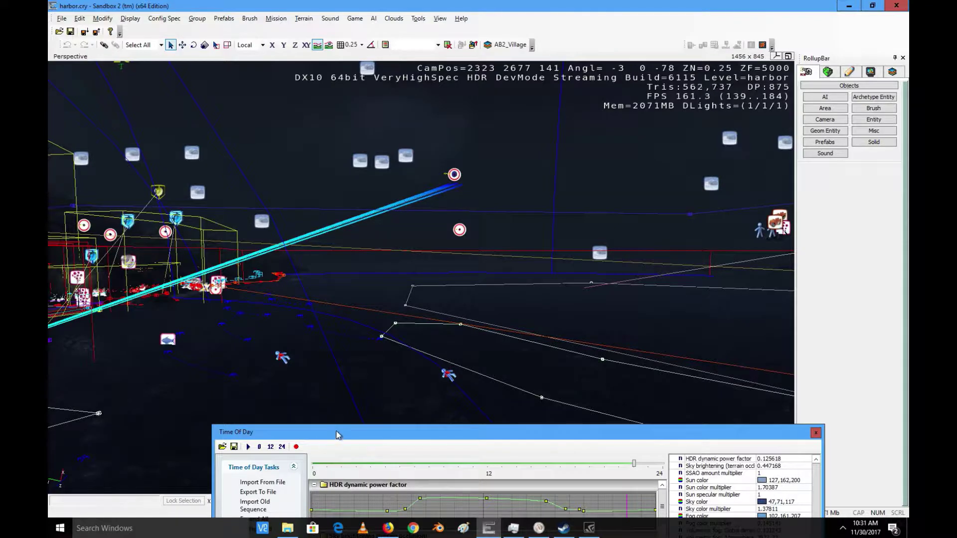
Begin exporting the time of day settings and create a folder named TODs in the Game directory
drag(337, 436, 392, 80)
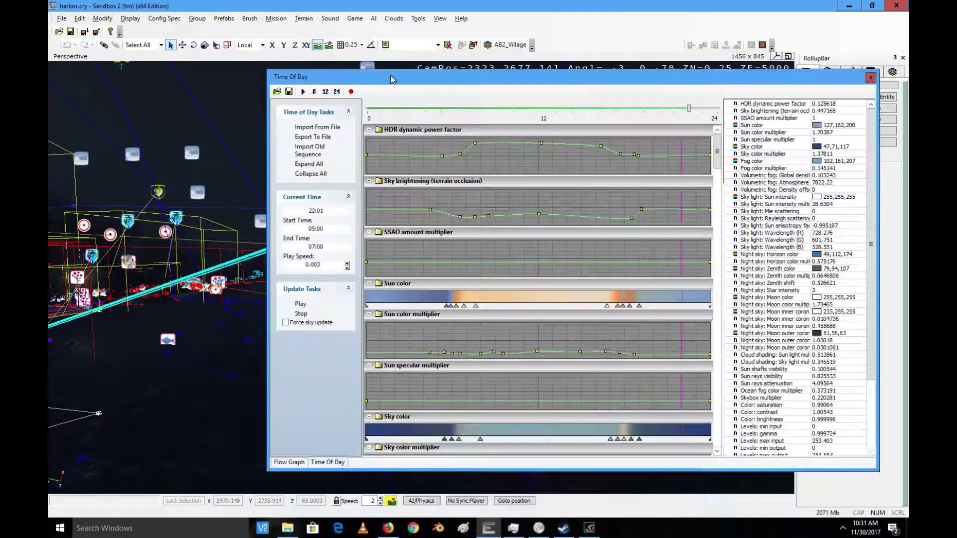
click(317, 137)
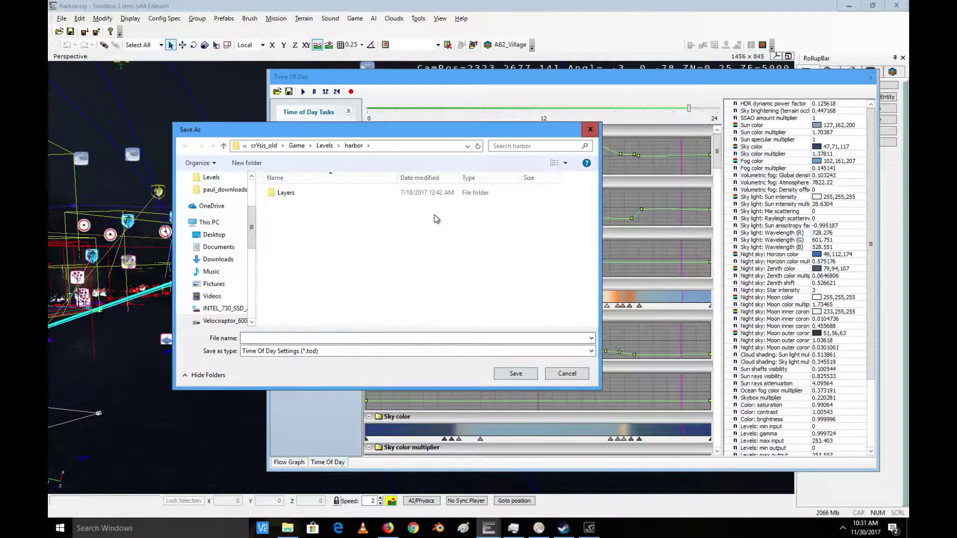
click(298, 145)
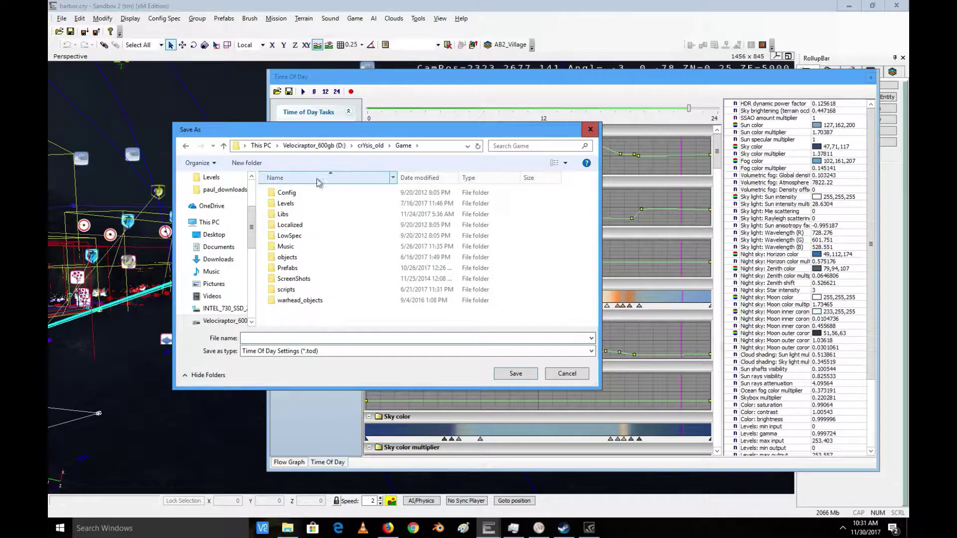
right_click(282, 315)
mouse_move(344, 415)
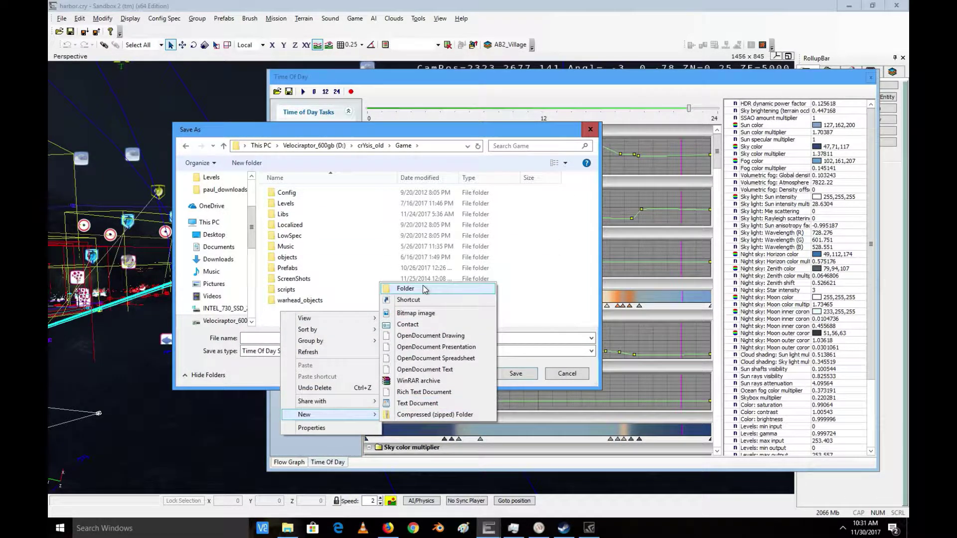
click(405, 289)
text(TODs)
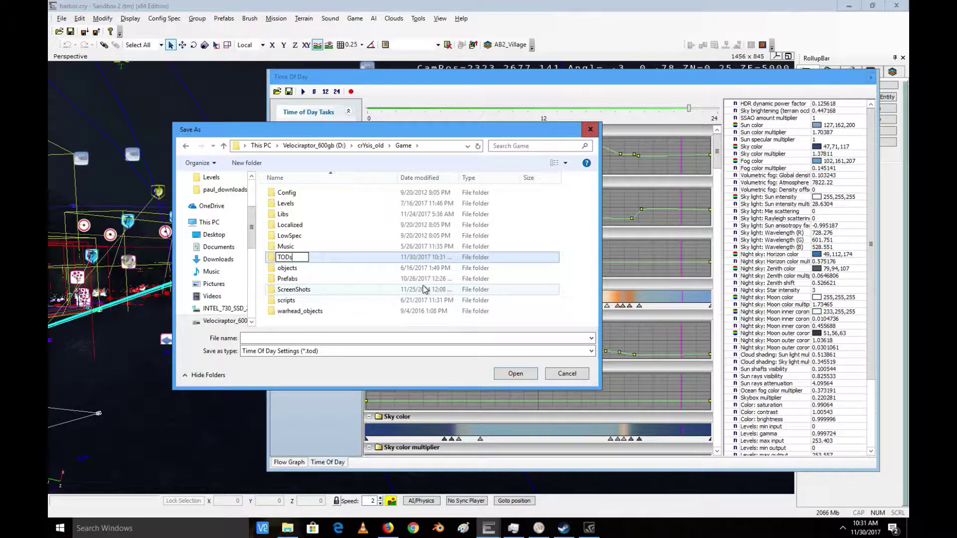
click(374, 264)
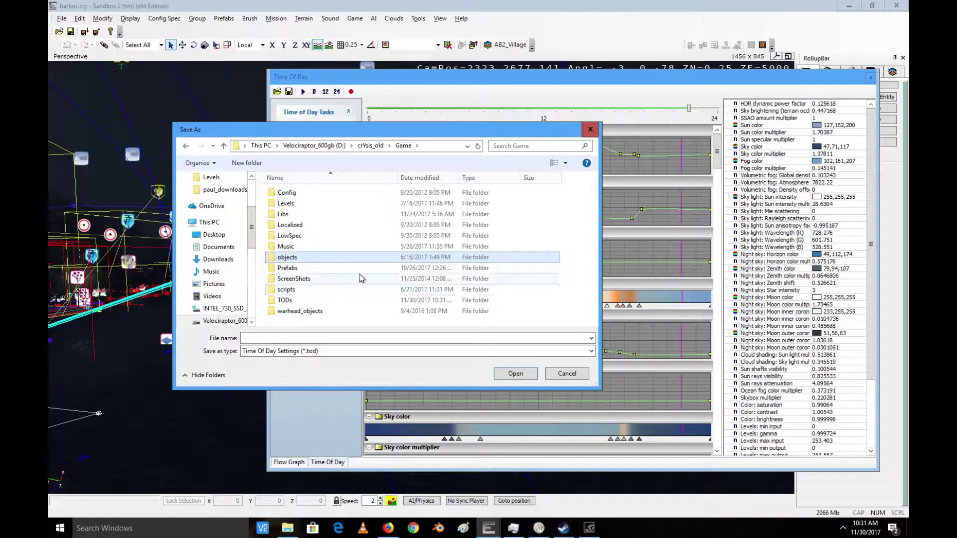
Export the time of day settings into the TODs folder under the file name harbor
double_click(293, 301)
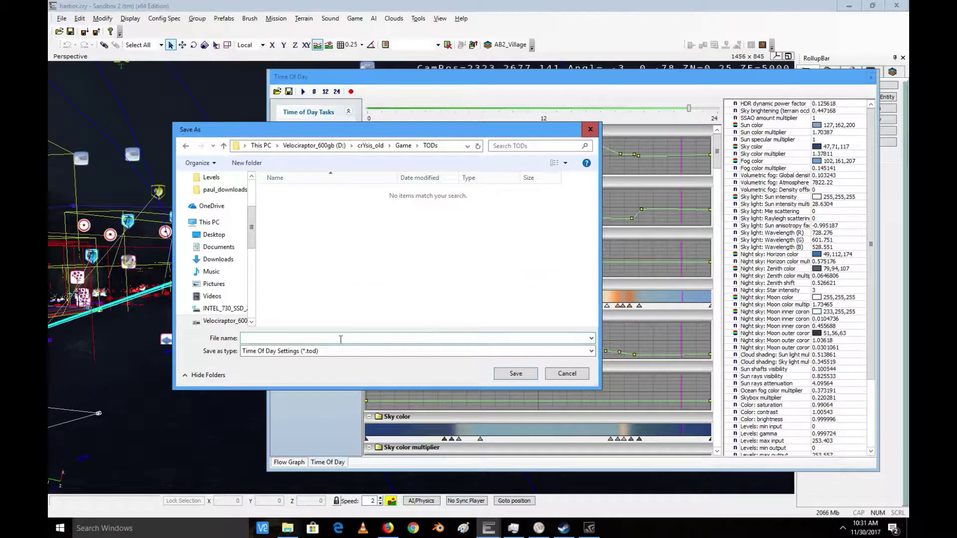
click(279, 337)
text(harbor)
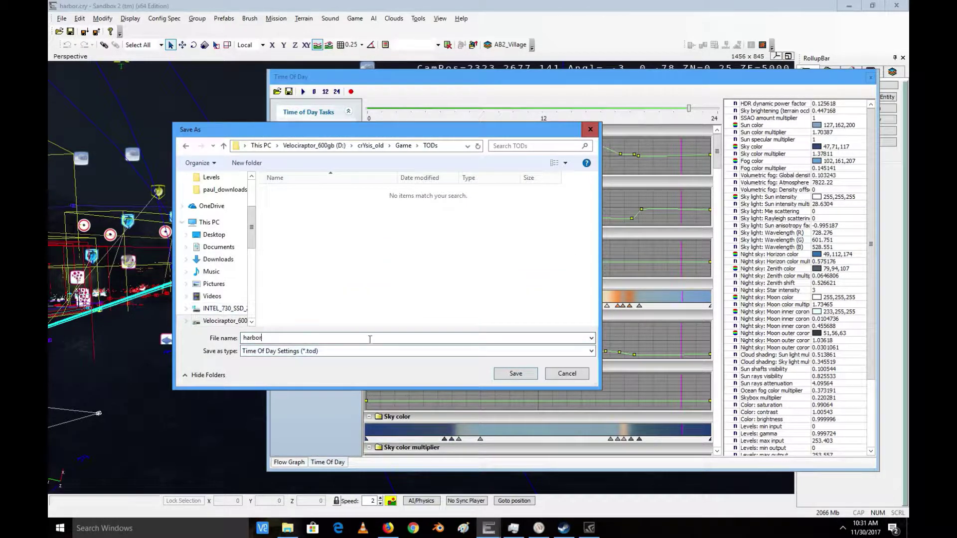
click(528, 379)
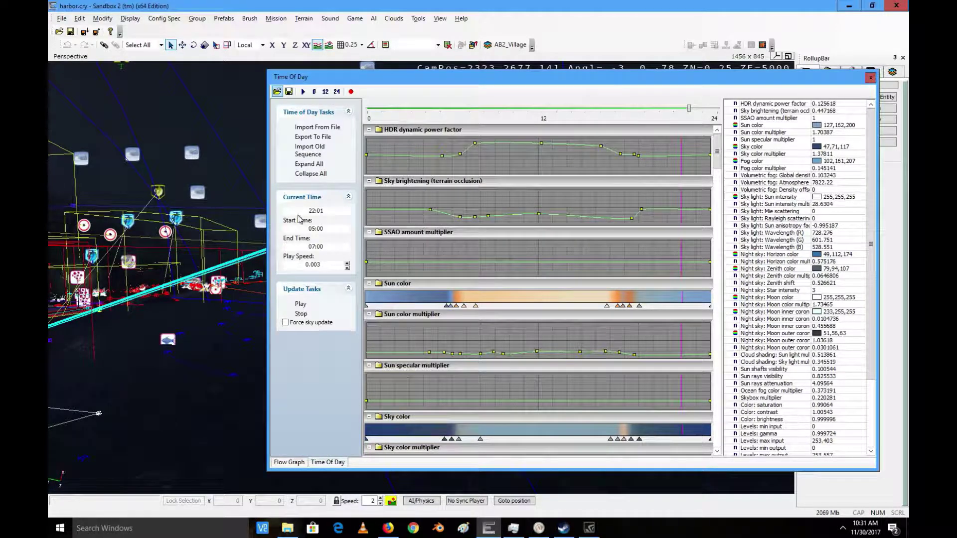
Create a new level named lighttest with terrain, a 1024x1024 heightmap resolution and 2 meters per unit
drag(319, 81, 524, 422)
right_drag(459, 233, 465, 233)
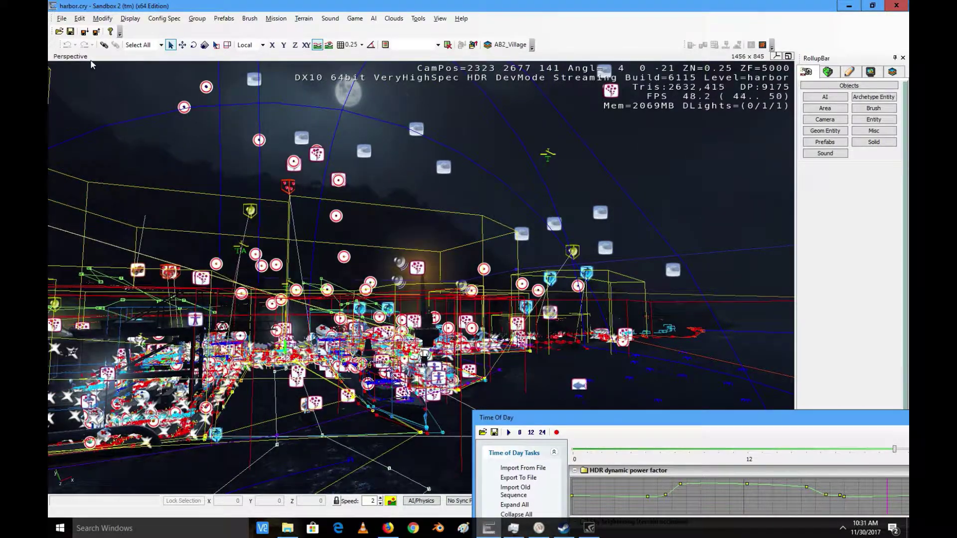
click(61, 18)
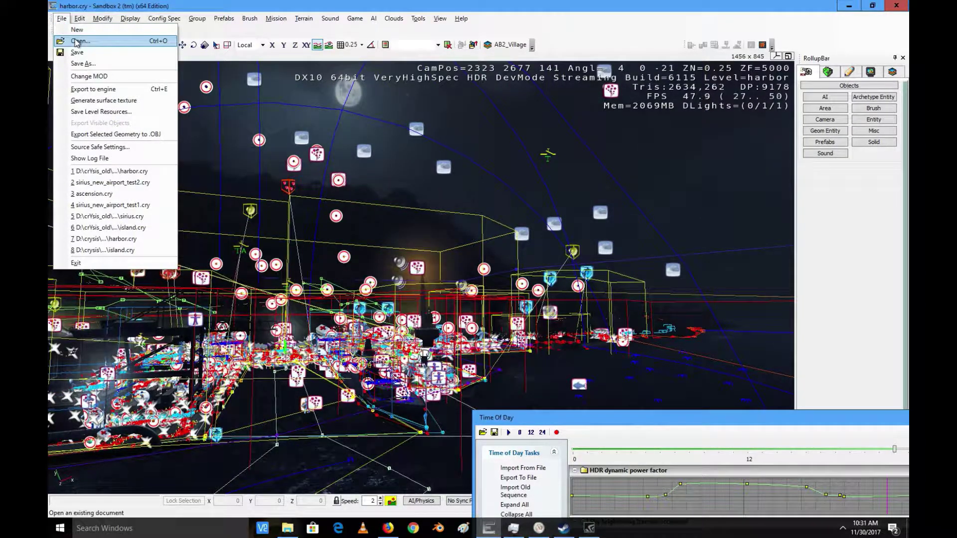
click(77, 29)
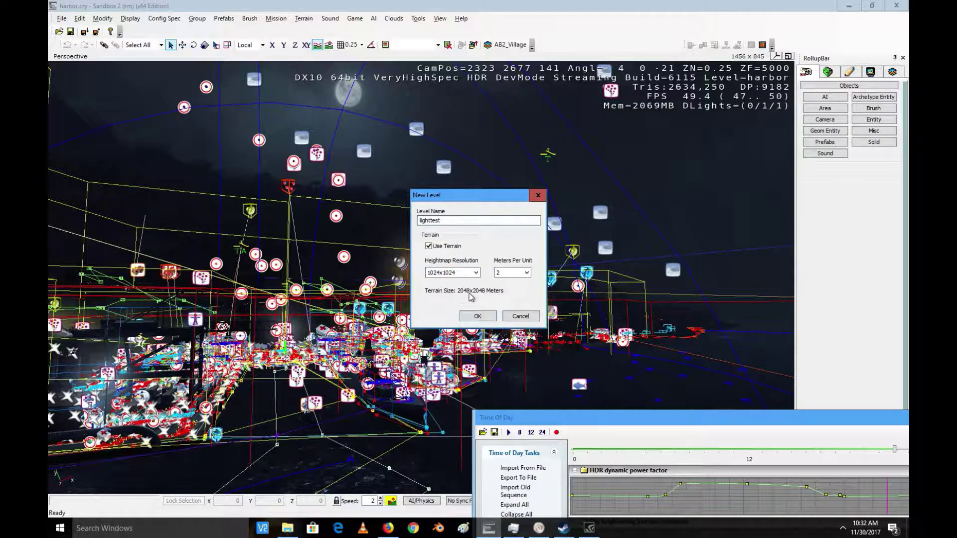
click(522, 273)
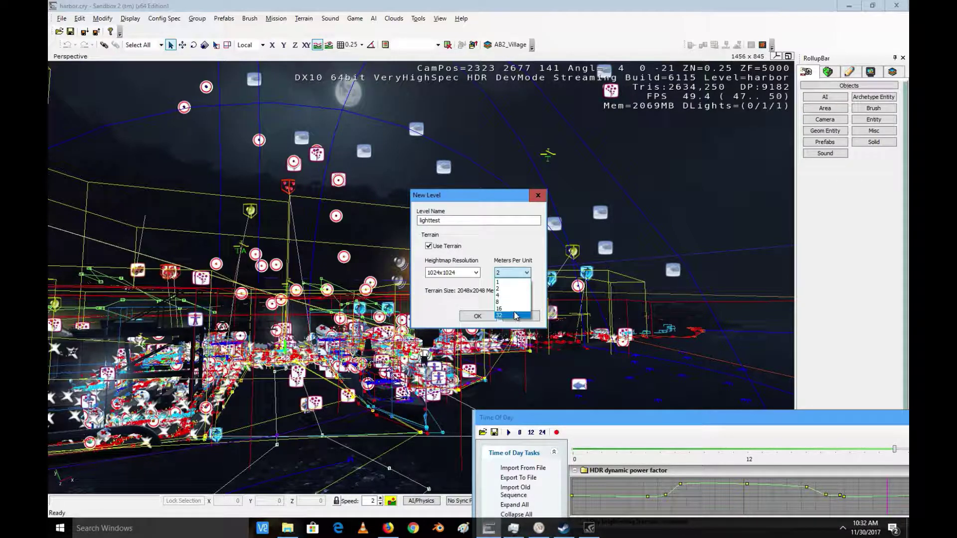
click(514, 309)
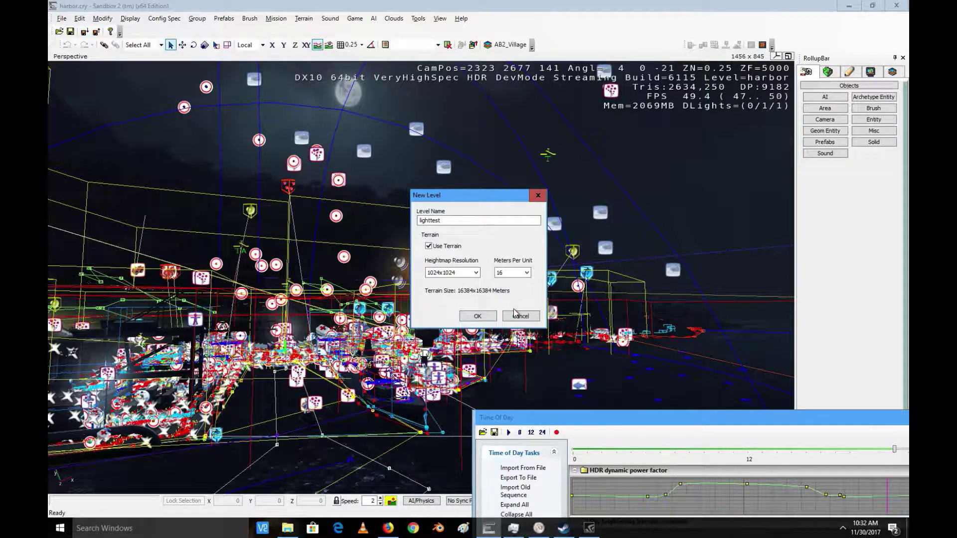
click(519, 272)
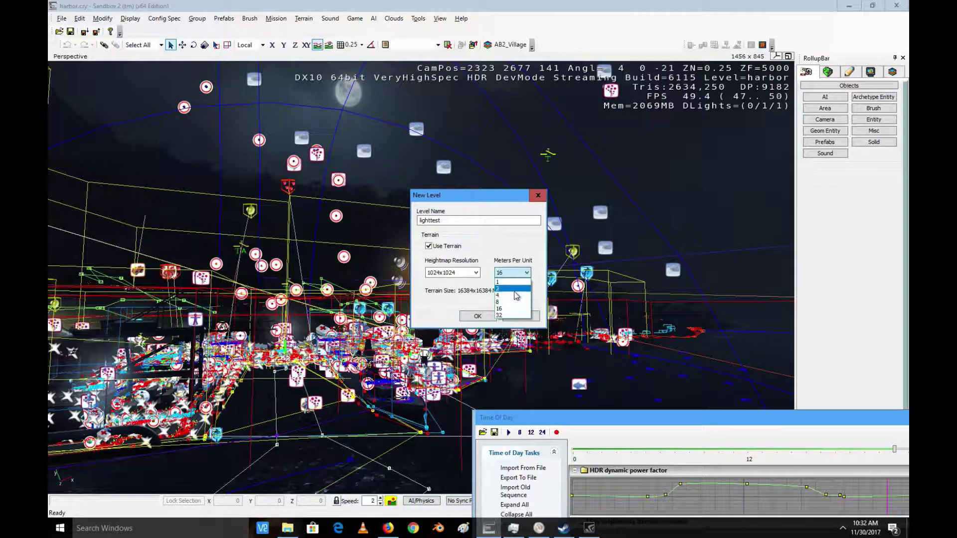
click(514, 289)
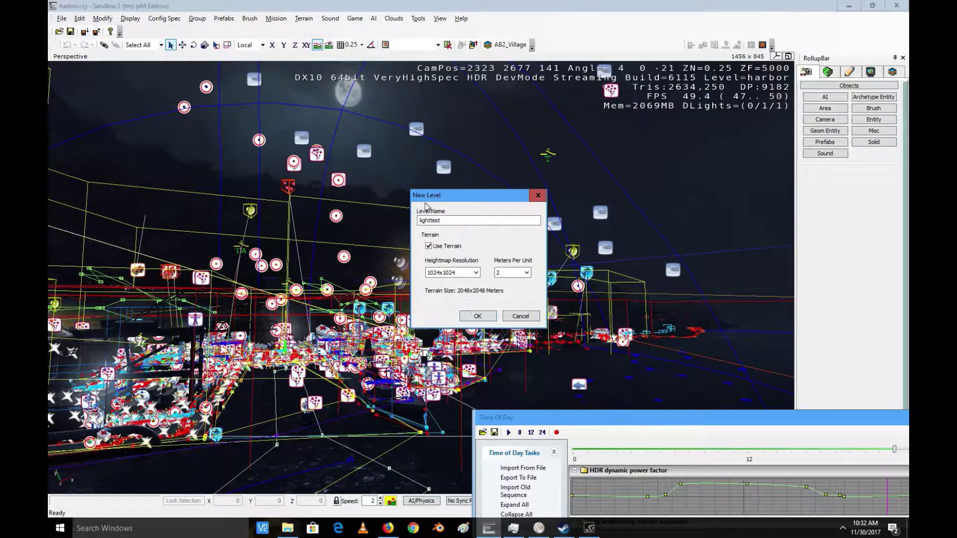
click(478, 316)
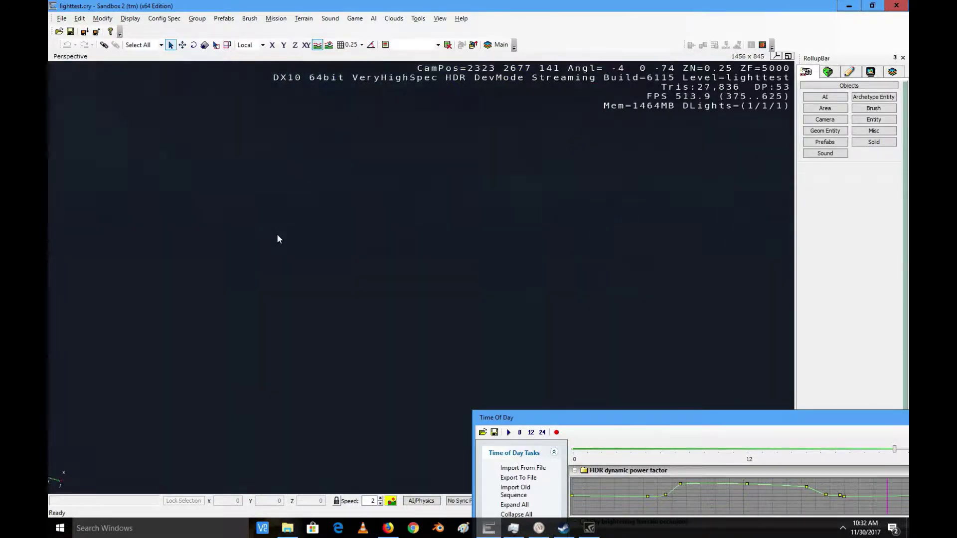
Generate terrain for the lighttest level with feature size 7, bumpiness 0.4 and 8 detail passes
right_drag(278, 235, 276, 234)
key(w)
key(d)
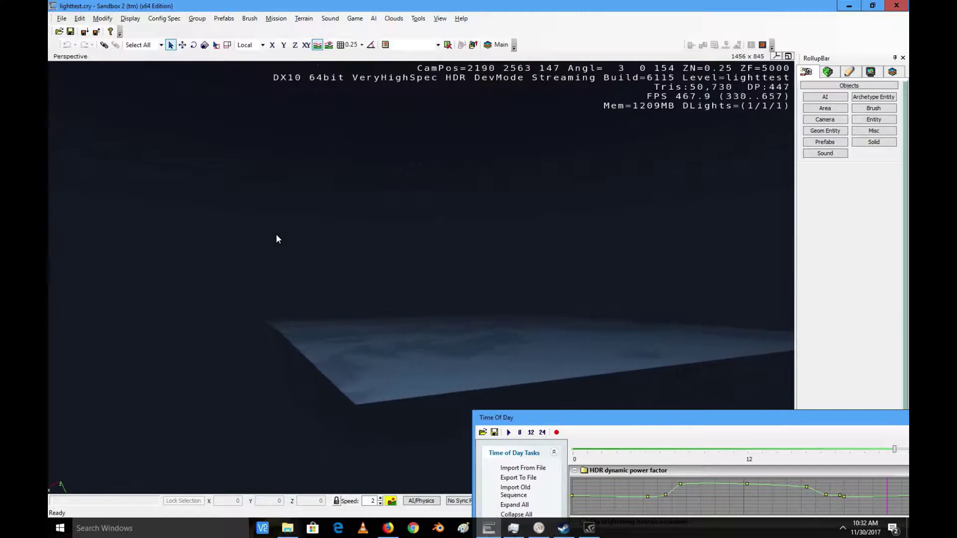
key(d)
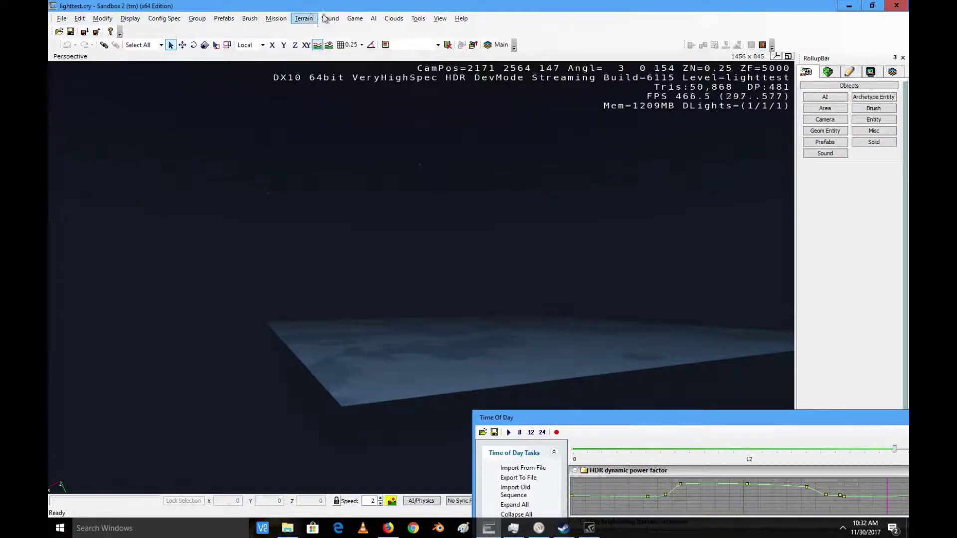
click(305, 20)
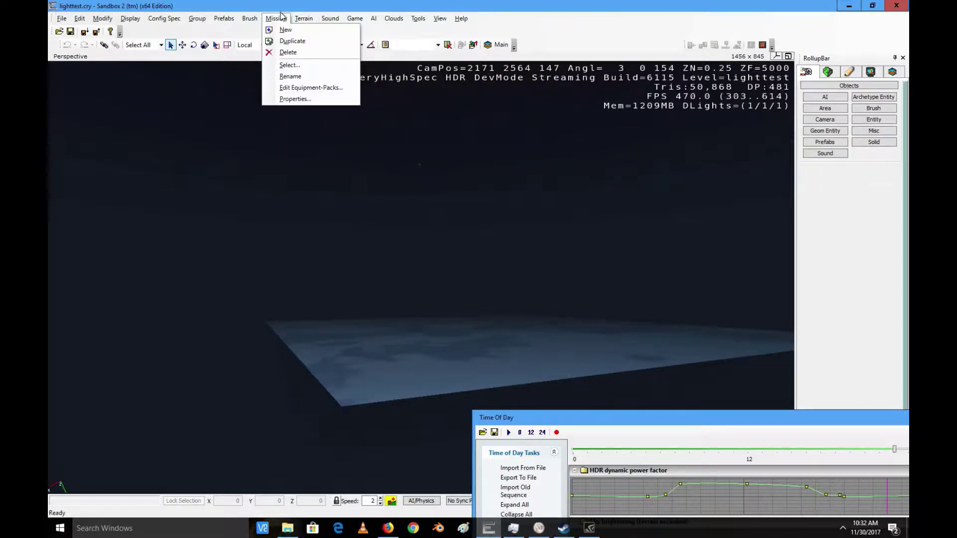
click(322, 30)
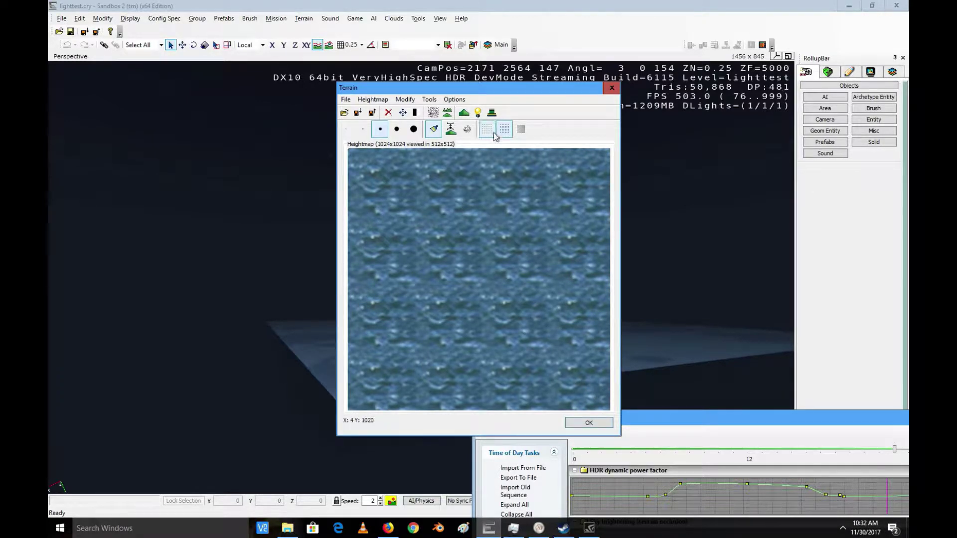
click(429, 100)
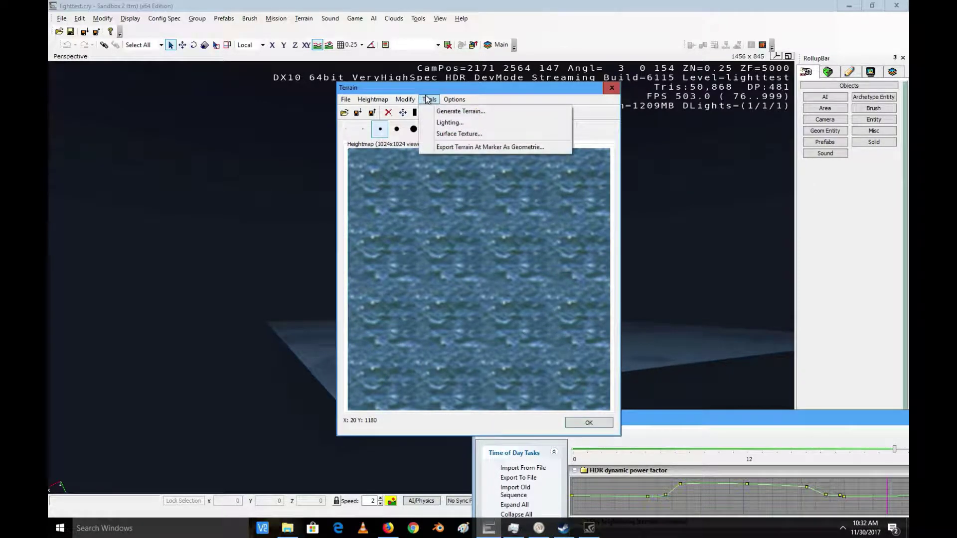
click(452, 111)
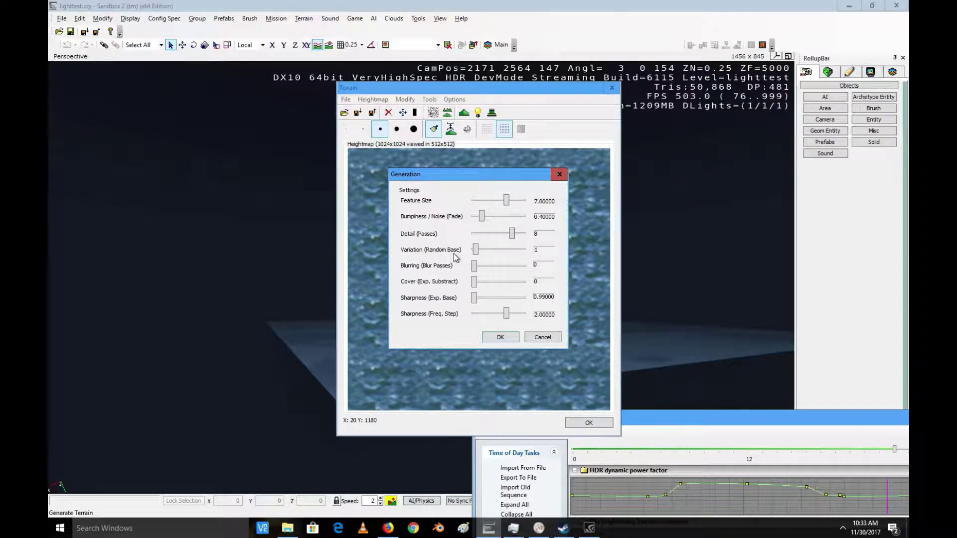
click(500, 337)
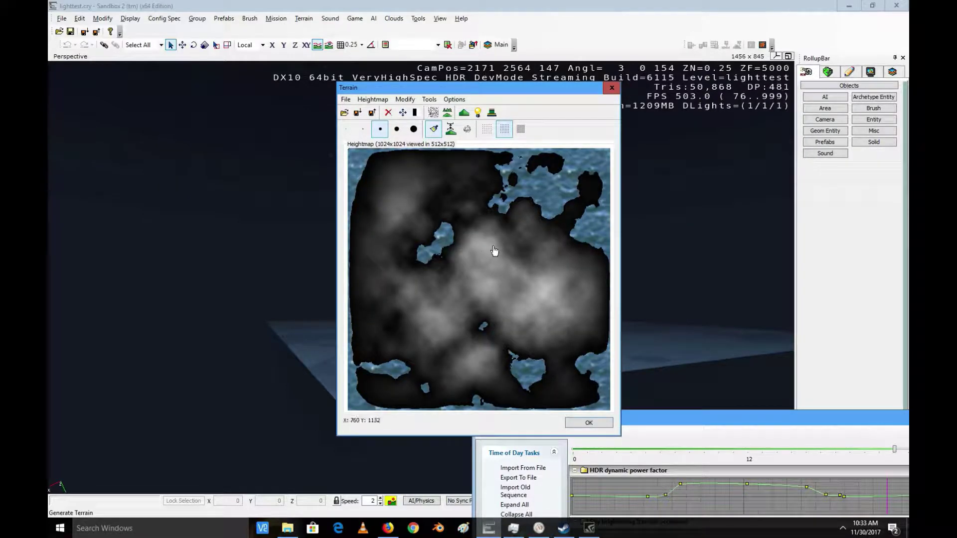
click(589, 423)
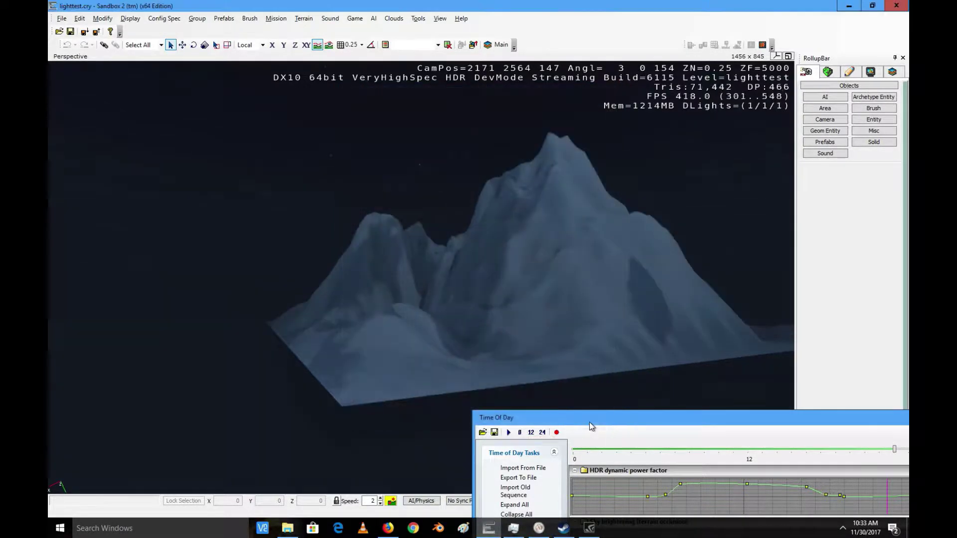
Fly around the generated mountains to examine their shape and height from several sides
key(w)
right_drag(440, 261, 437, 260)
key(d)
key(w)
key(d)
key(s)
key(d)
key(s)
key(d)
key(s)
key(s)
key(d)
key(w)
key(w)
key(w)
key(w)
key(w)
key(s)
key(d)
key(d)
key(s)
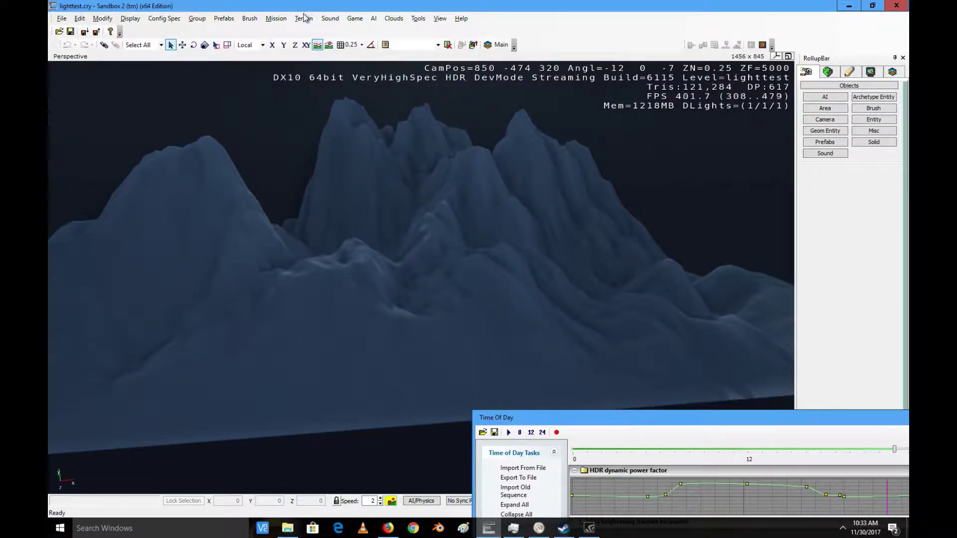
Regenerate the terrain with the feature size reduced to 3.7
click(301, 19)
click(324, 30)
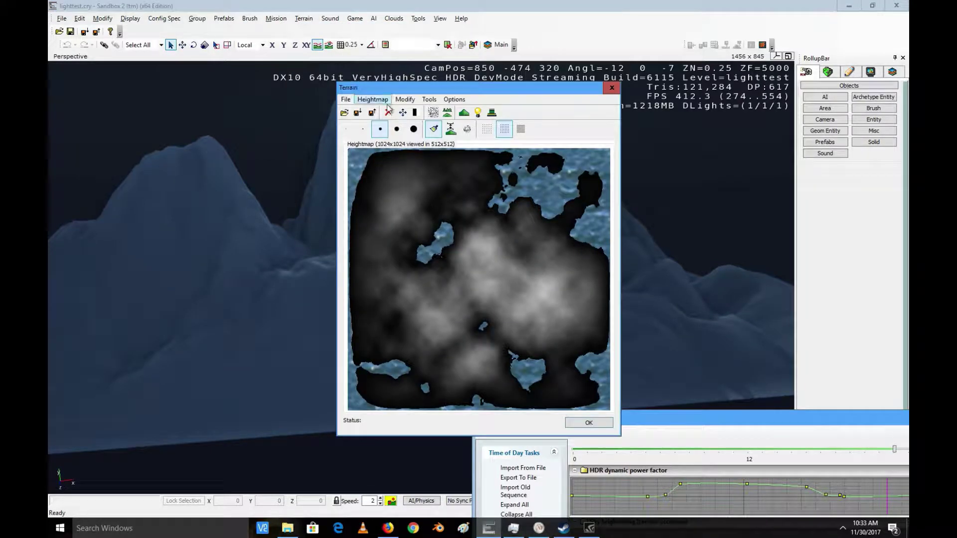
click(429, 99)
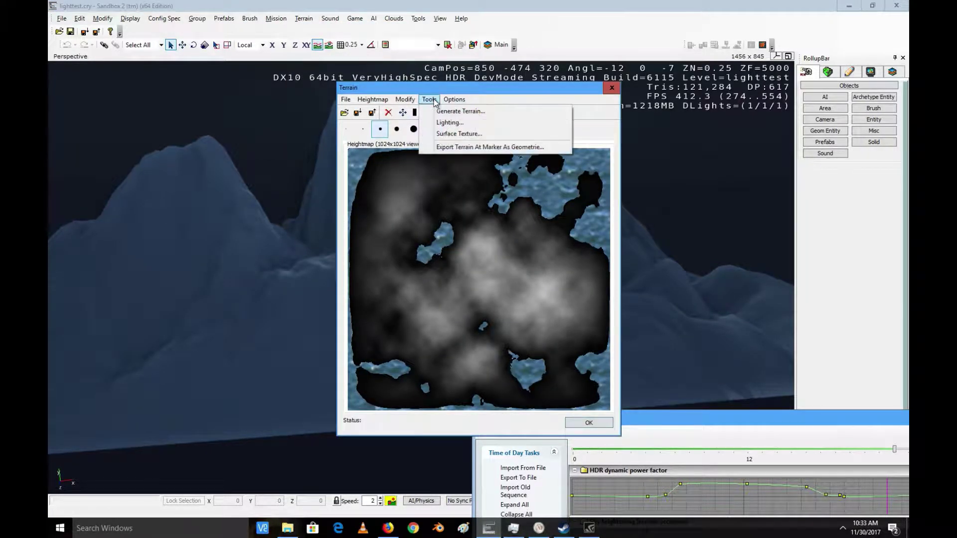
mouse_move(417, 99)
click(441, 111)
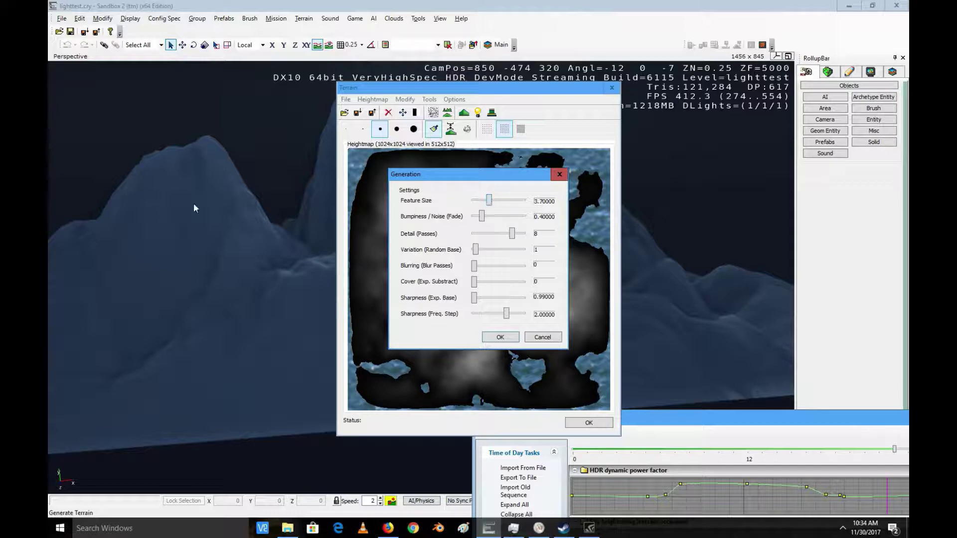
click(500, 337)
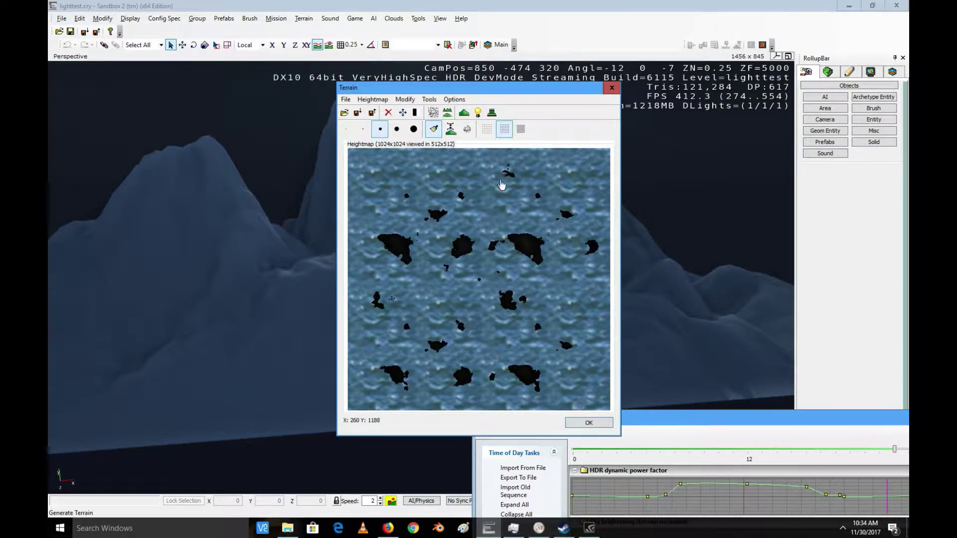
click(592, 424)
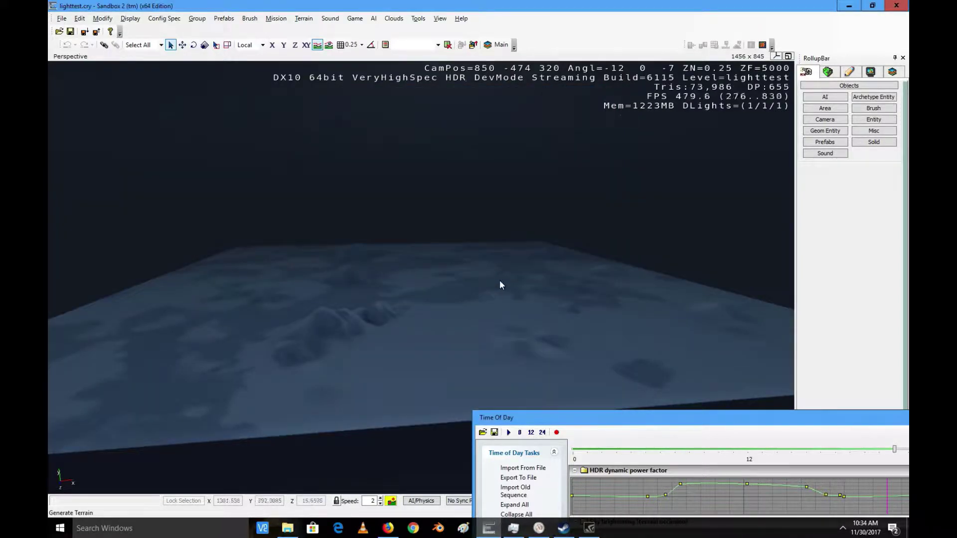
Fly over the regenerated low terrain to examine its hills and flat areas
right_drag(523, 300, 522, 299)
key(w)
key(w)
key(a)
key(w)
key(w)
key(w)
key(w)
key(w)
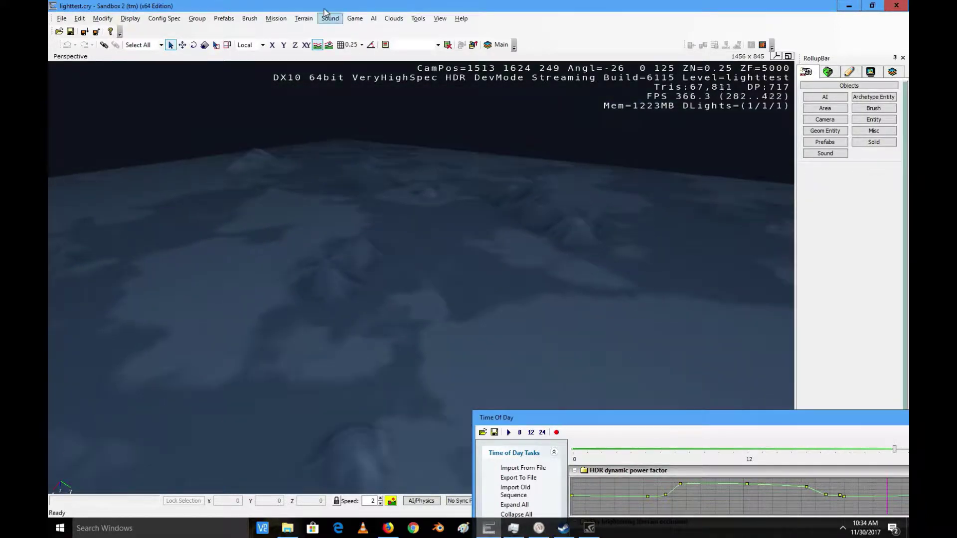
Raise the water level of the terrain heightmap
click(313, 19)
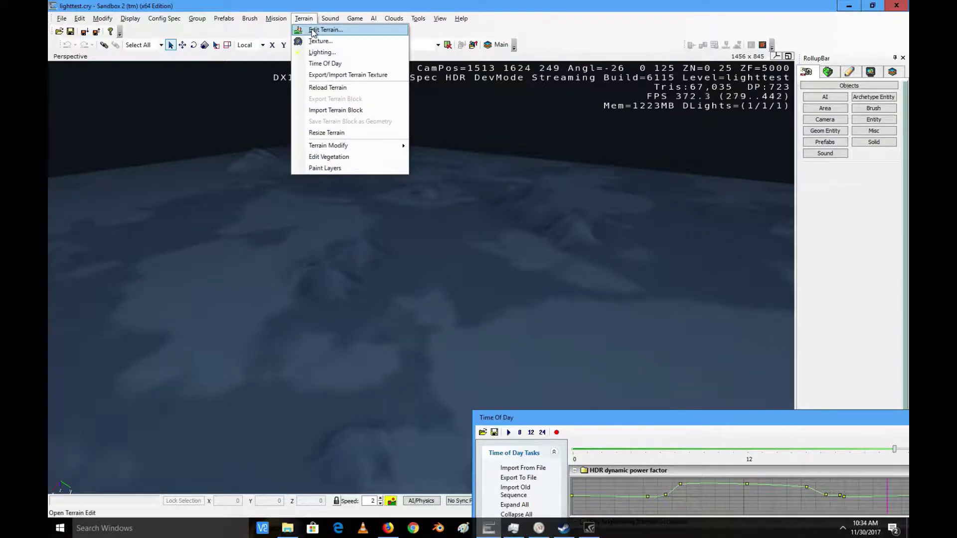
click(324, 30)
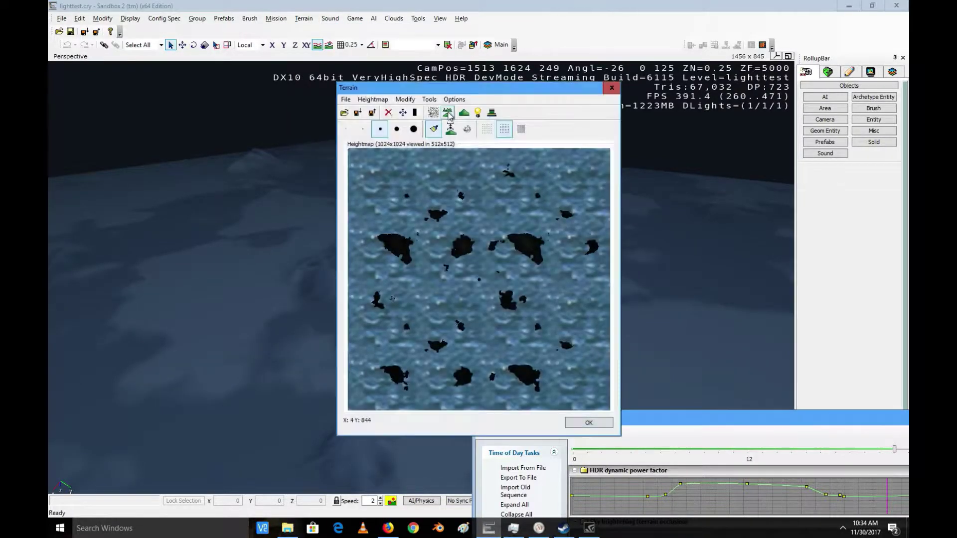
click(408, 100)
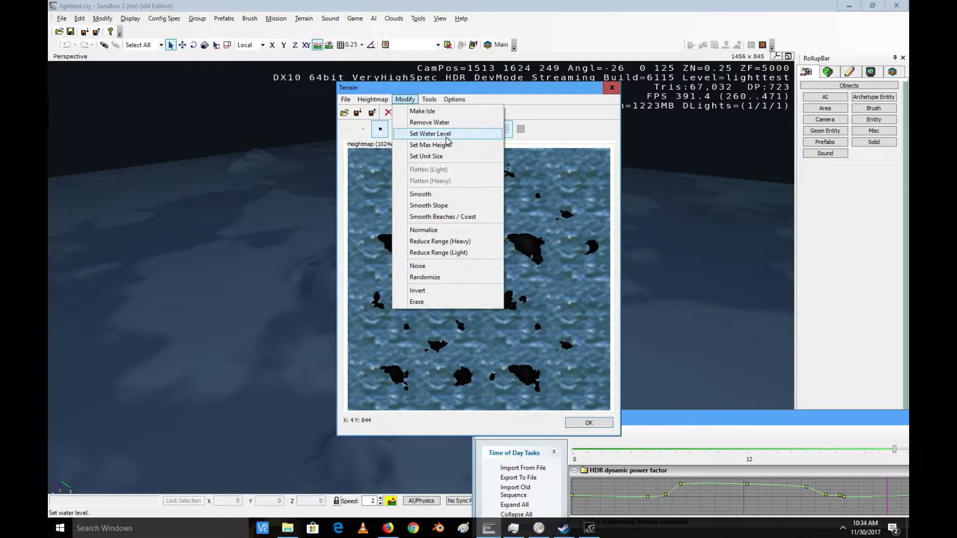
click(431, 134)
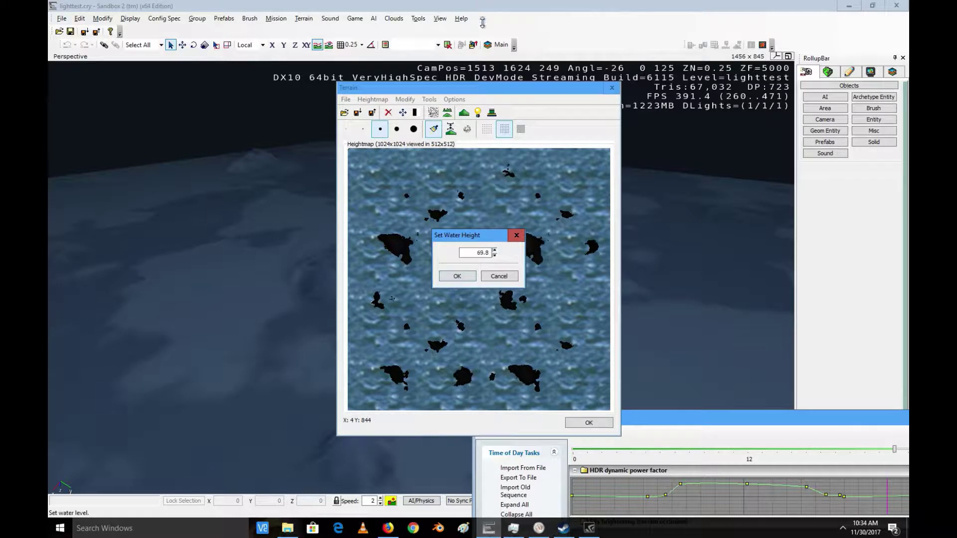
drag(496, 106, 496, 107)
click(457, 277)
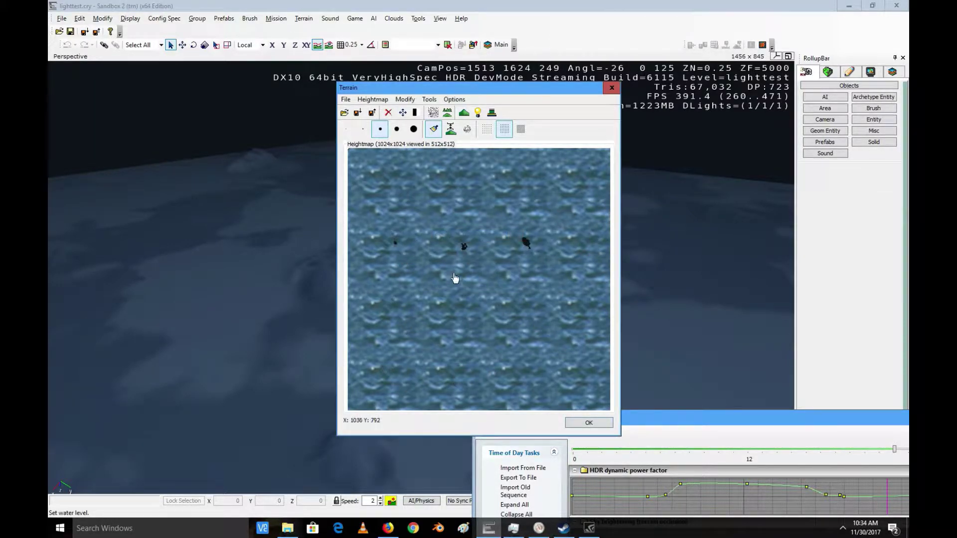
Regenerate the terrain with feature size 7 and bumpiness 0.4 at the raised water level
click(429, 99)
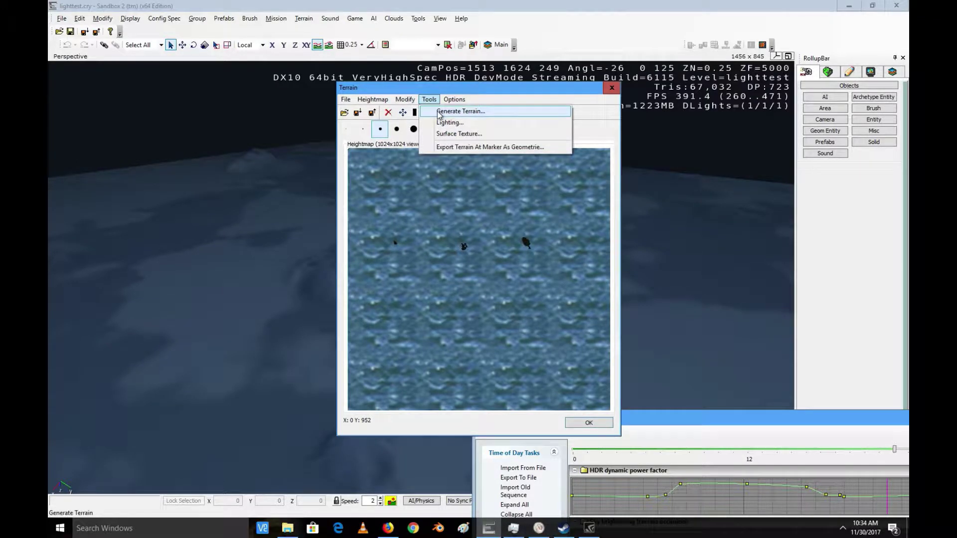
click(444, 108)
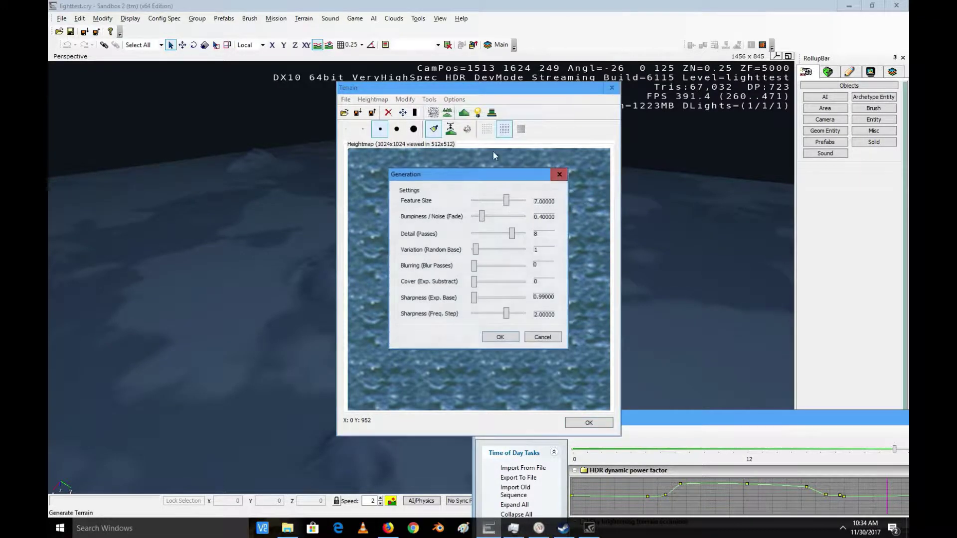
click(502, 338)
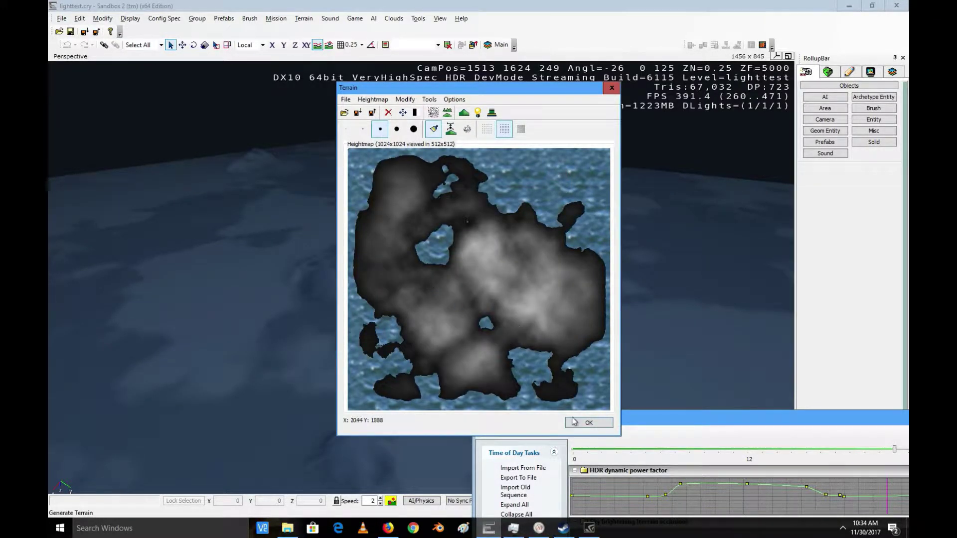
click(588, 422)
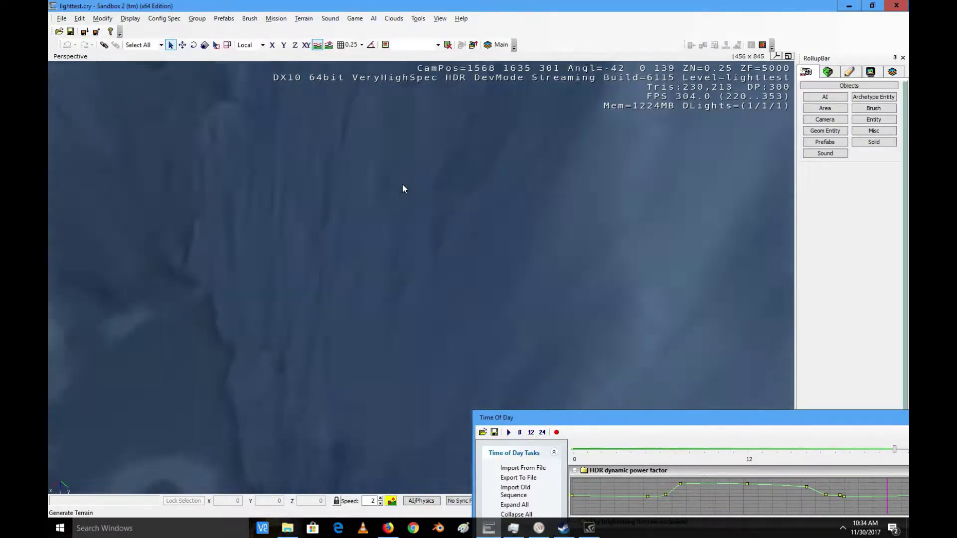
Move the camera outside the terrain's edge and examine the steep mountains and the lower coast
key(s)
key(d)
right_drag(402, 185, 402, 187)
key(w)
key(s)
key(w)
key(w)
key(w)
key(d)
key(s)
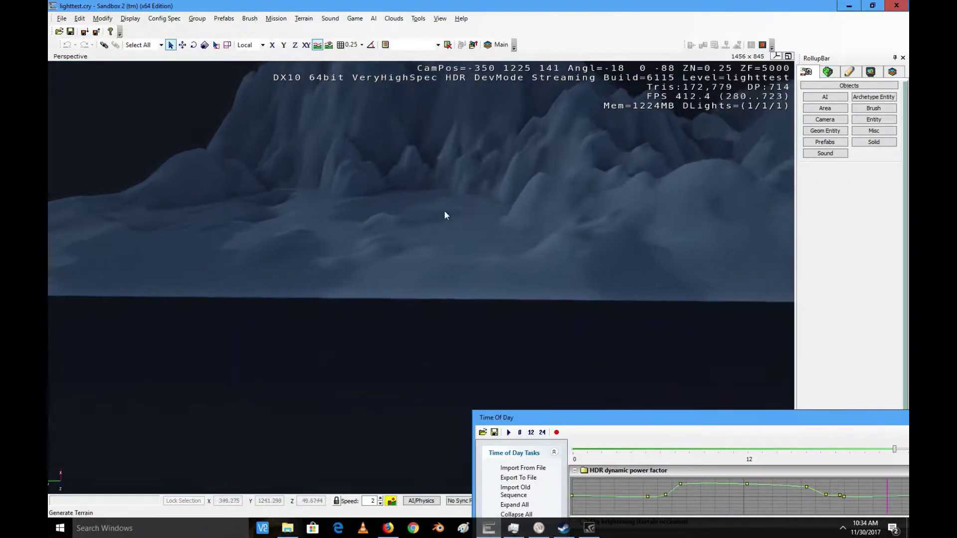
Regenerate the terrain with bumpiness 0.2 and a smaller feature size
click(303, 18)
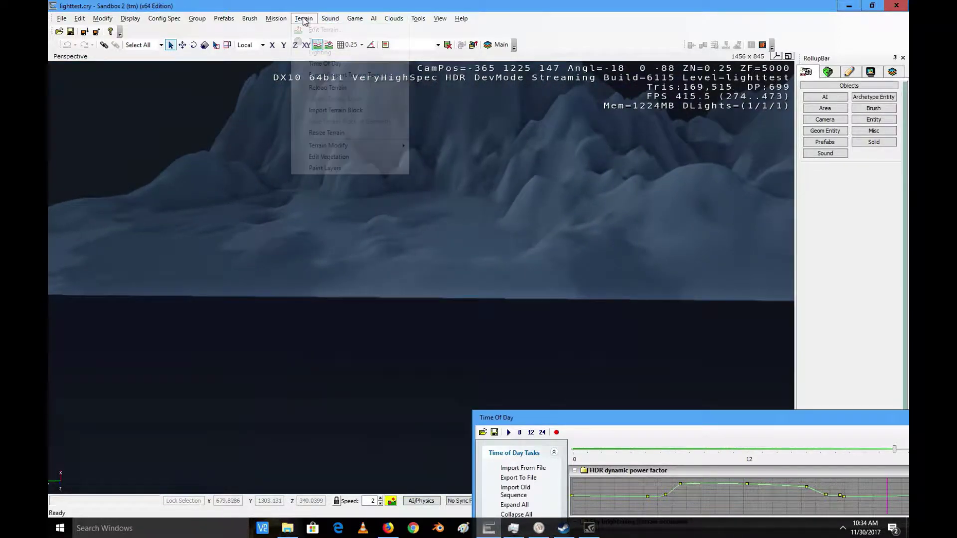
click(325, 30)
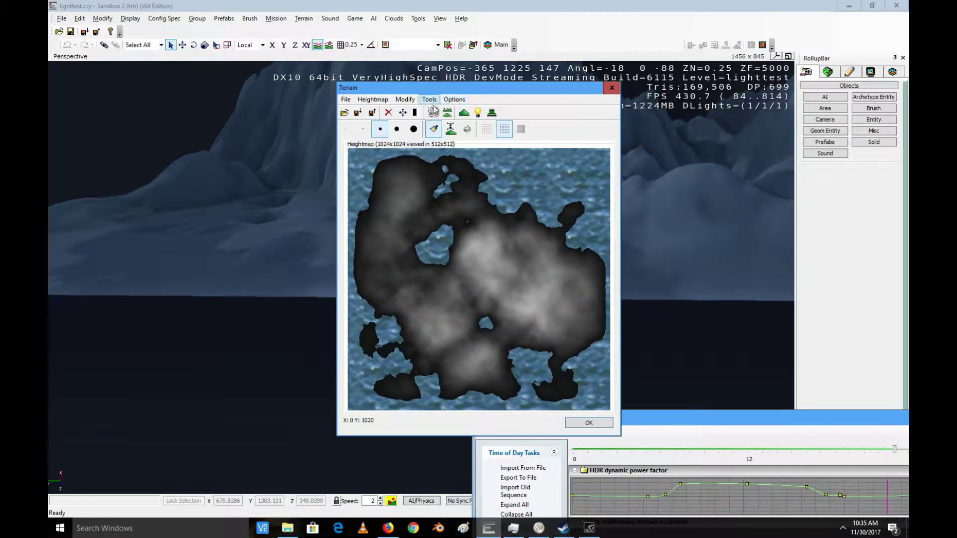
click(429, 99)
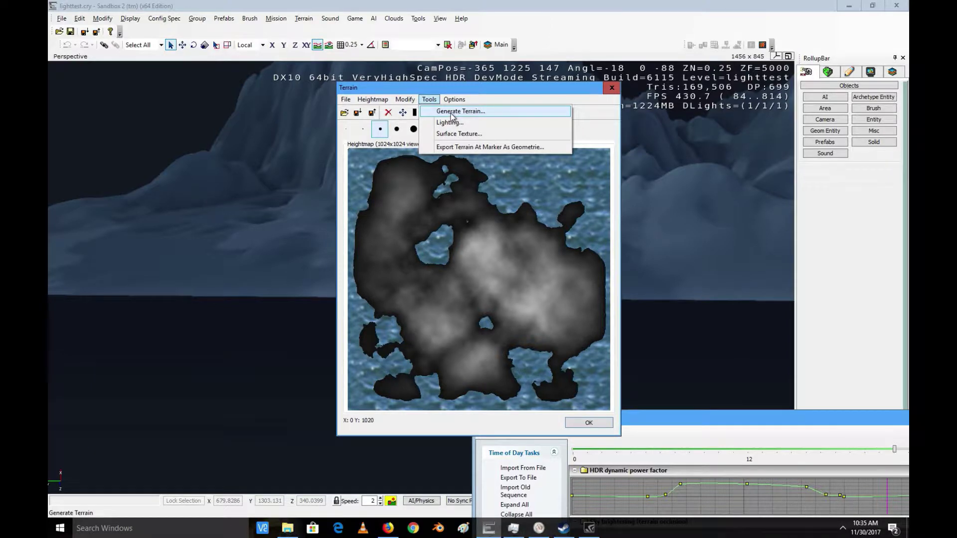
click(452, 113)
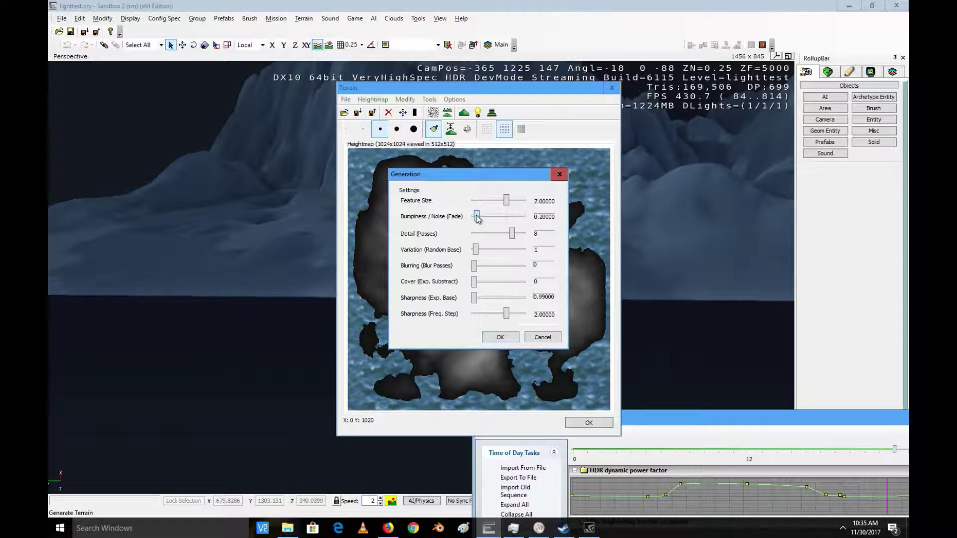
drag(510, 202, 491, 203)
click(500, 340)
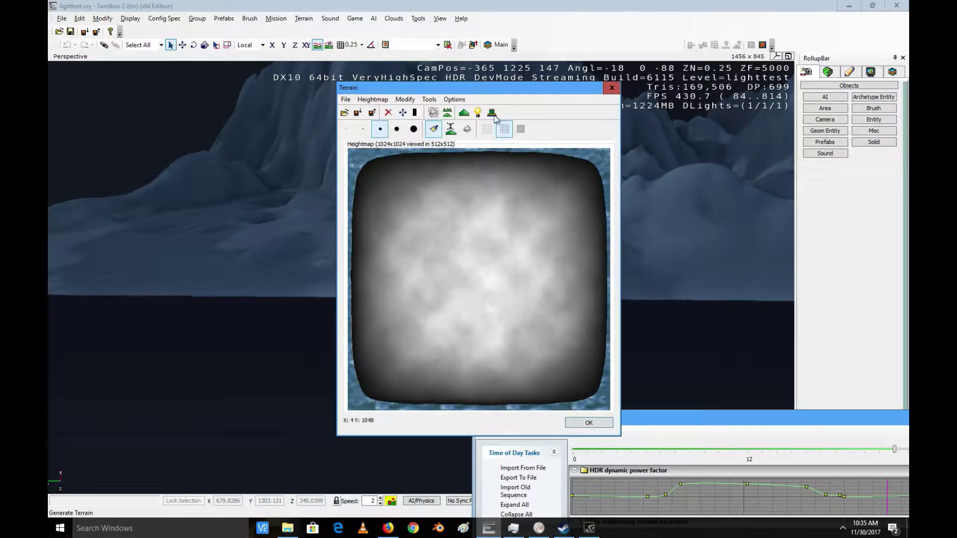
Regenerate the terrain with bumpiness 0.3 and apply the new heightmap to the level
click(430, 100)
click(460, 111)
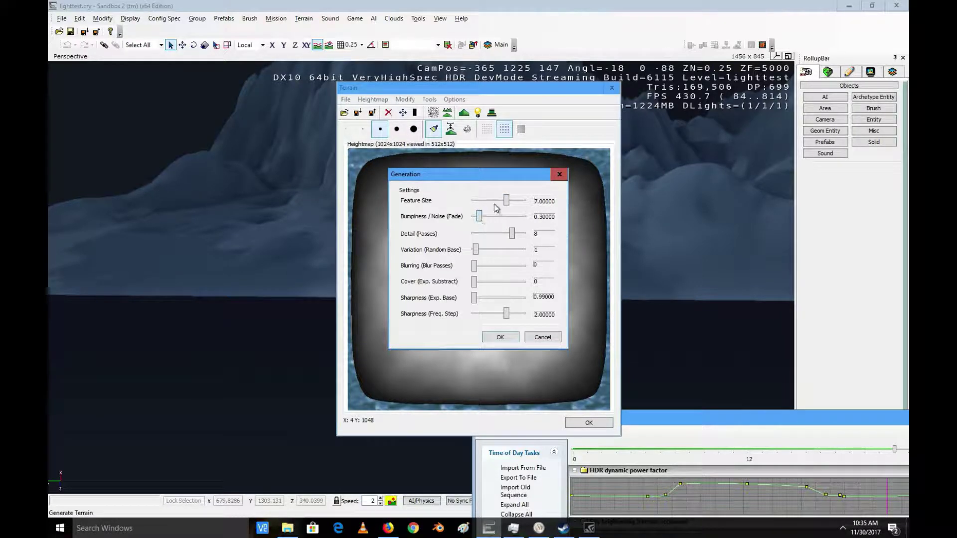
click(499, 338)
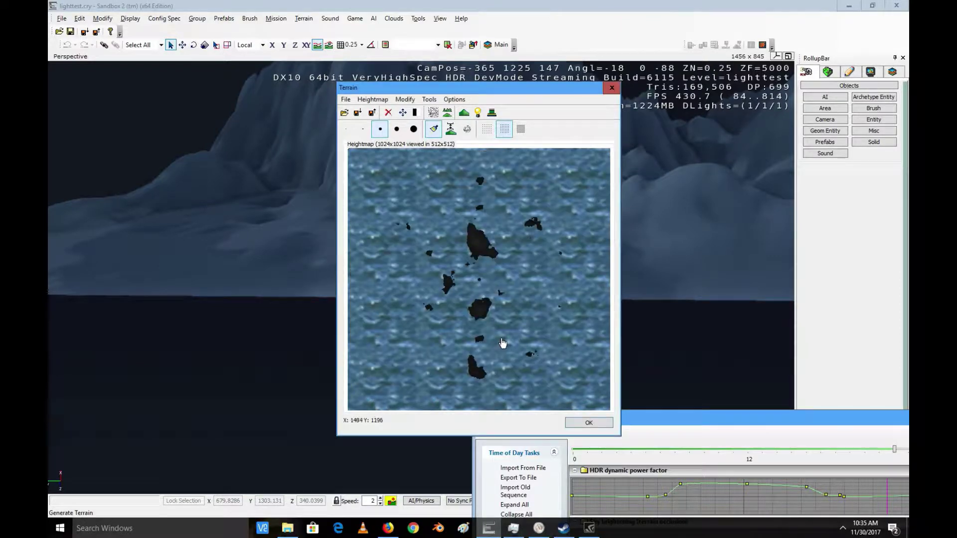
click(589, 423)
Fly across the new terrain to examine its gentle ground and scattered small hills
key(w)
right_drag(557, 245, 557, 244)
key(w)
key(w)
key(s)
key(w)
key(w)
key(s)
key(s)
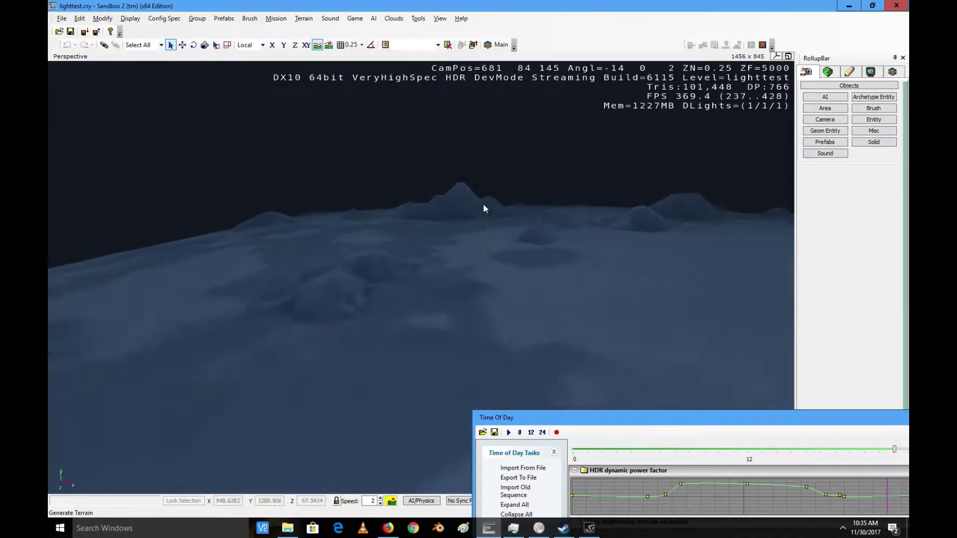
key(a)
right_drag(393, 205, 392, 204)
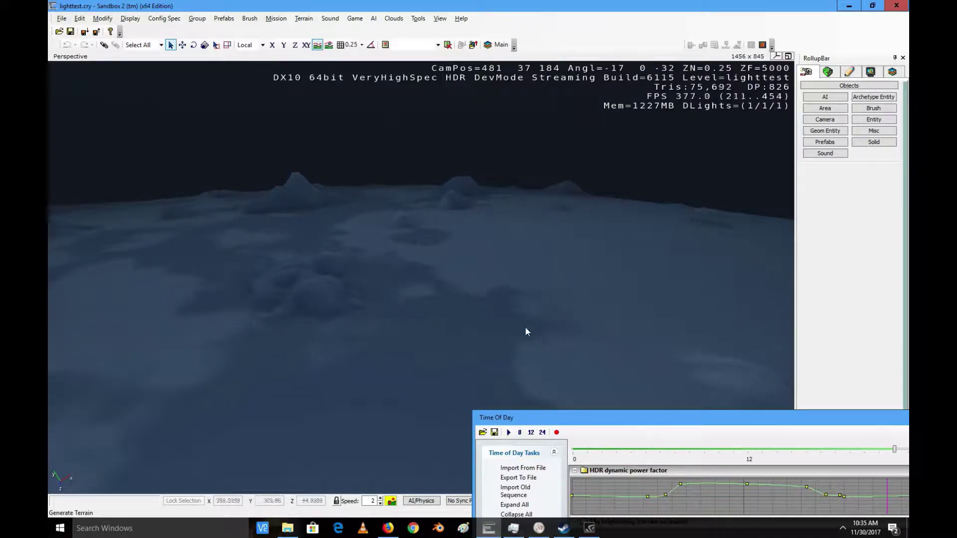
right_drag(310, 235, 309, 235)
key(a)
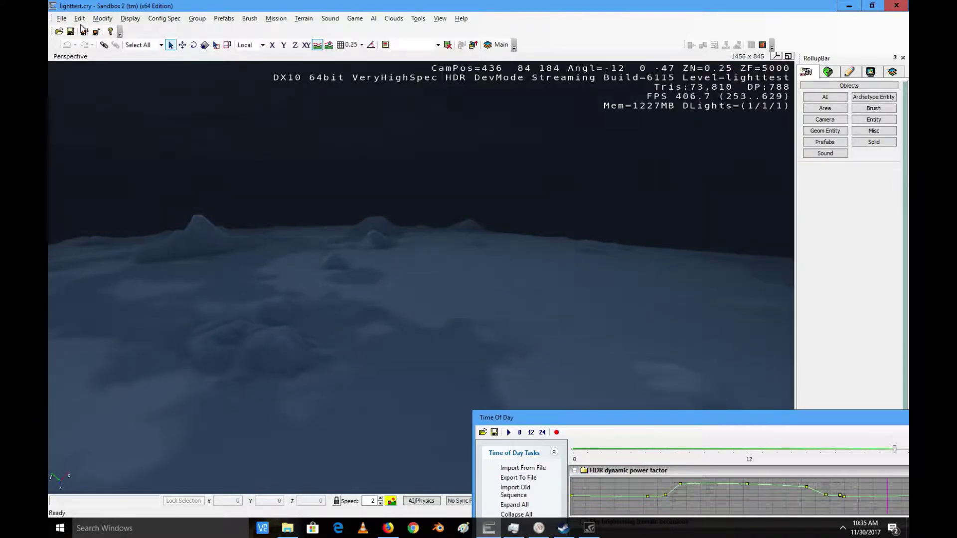
Generate the lighttest level's surface texture at 4096 x 4096
click(62, 19)
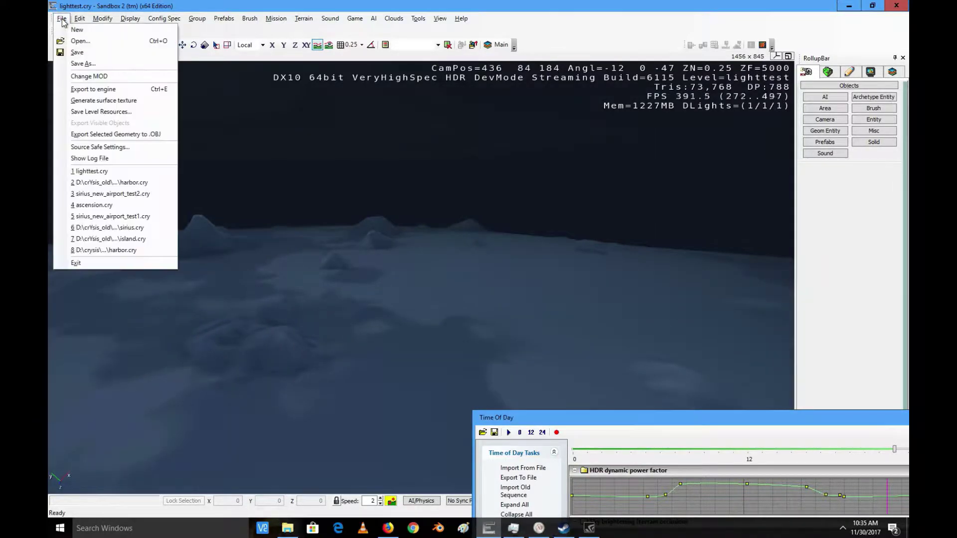
click(118, 102)
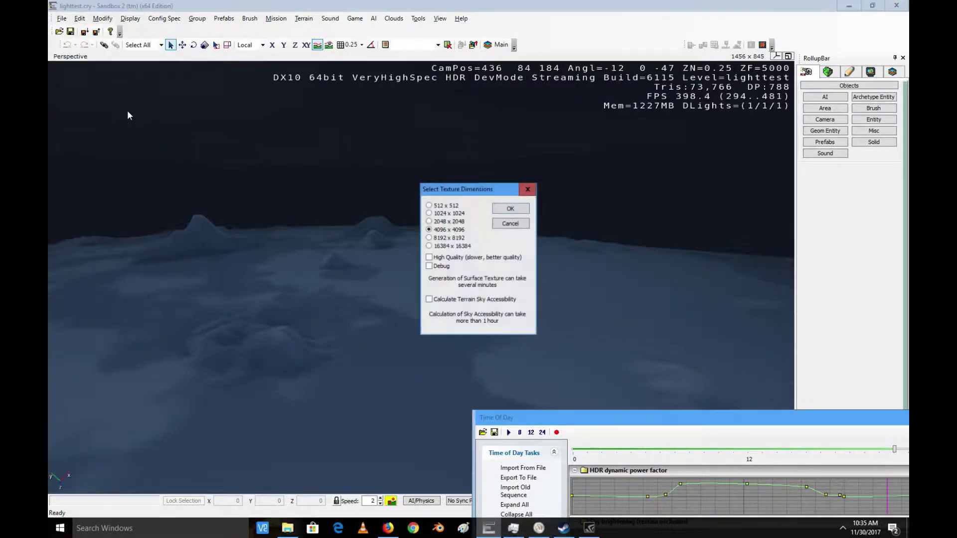
click(510, 209)
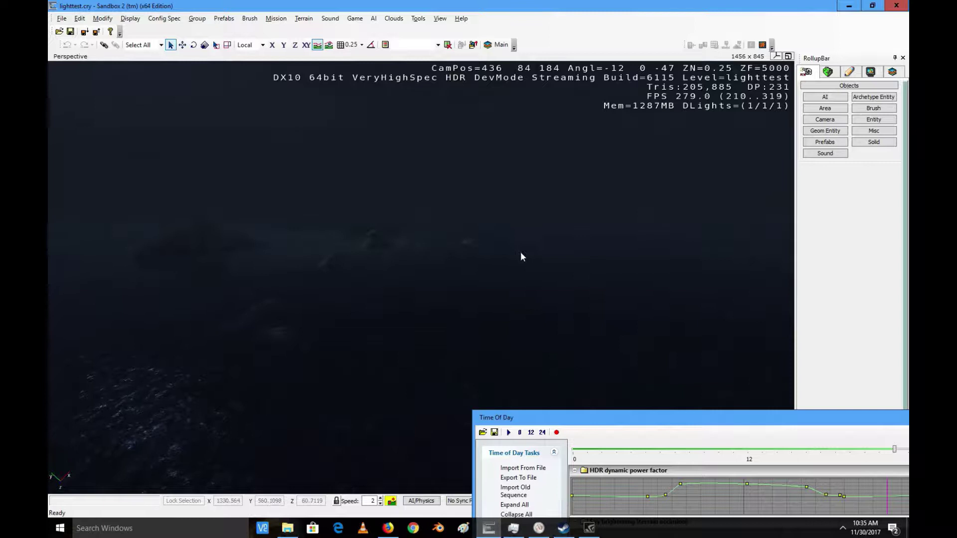
Set the time of day to about 8 in the morning to light the dark terrain
right_drag(520, 252, 524, 271)
key(w)
key(w)
key(w)
key(w)
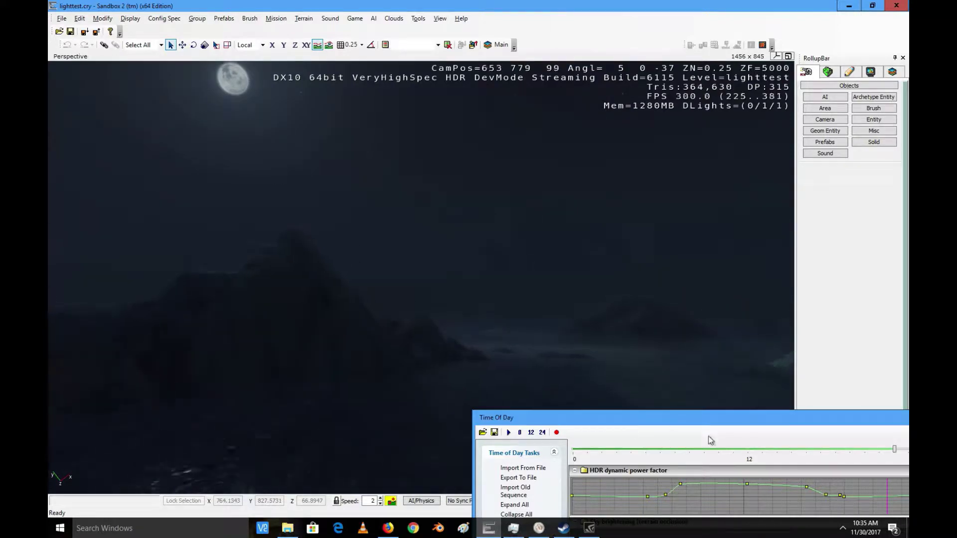
drag(704, 449, 688, 449)
Fly around the daylit islands to examine the new surface texture and the shallow seabed
right_drag(578, 344, 564, 341)
key(w)
key(a)
key(w)
key(w)
key(a)
key(s)
key(a)
key(w)
key(w)
key(d)
key(s)
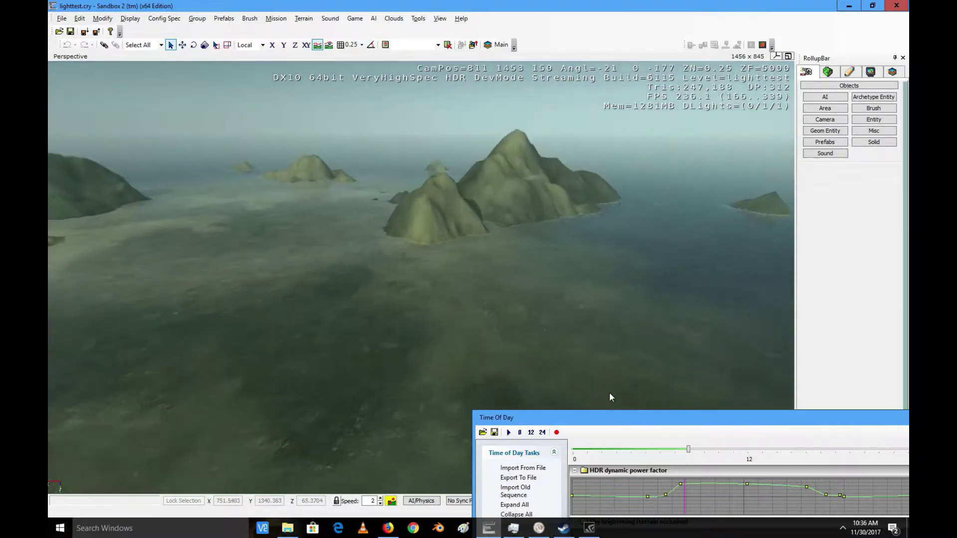
Lower the terrain's water level slightly to expose more ground in the middle of the heightmap
click(301, 20)
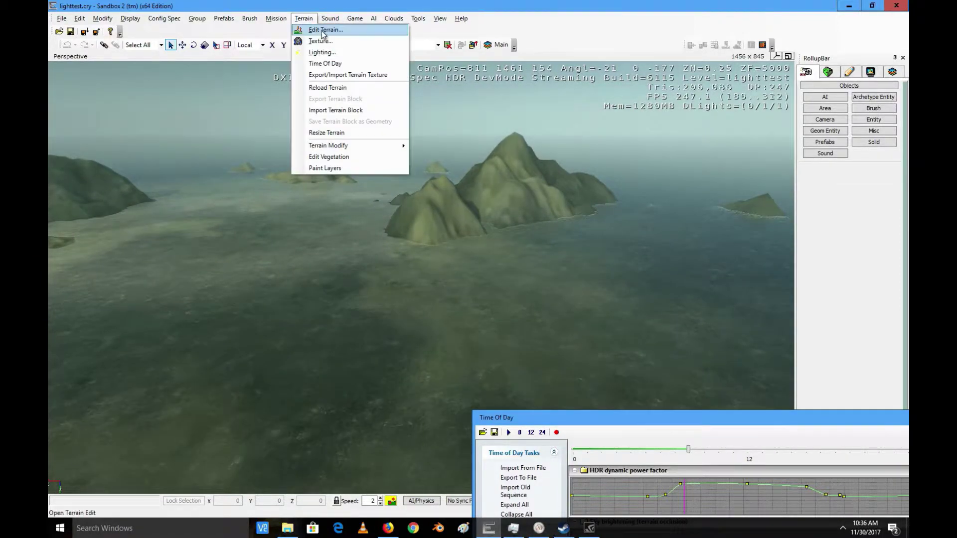
click(324, 29)
click(428, 101)
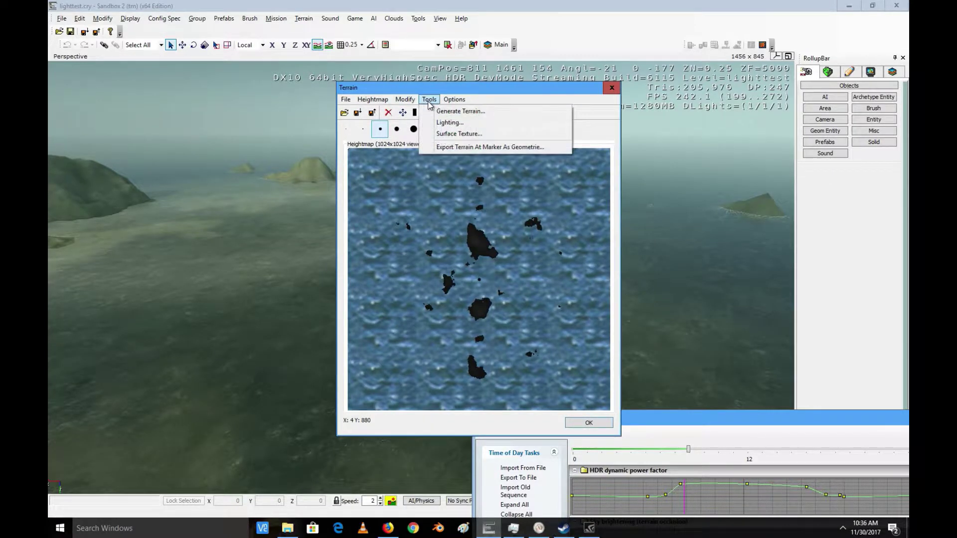
mouse_move(413, 102)
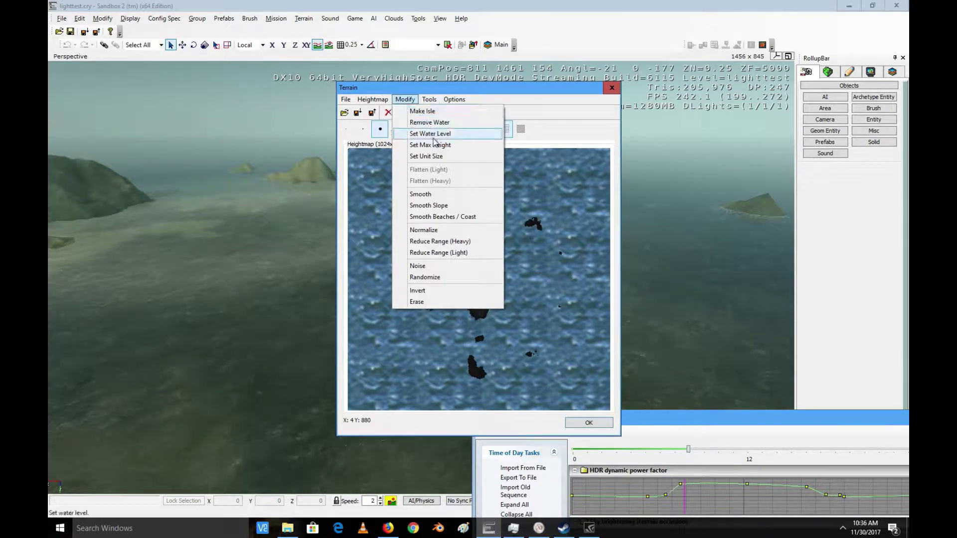
click(433, 134)
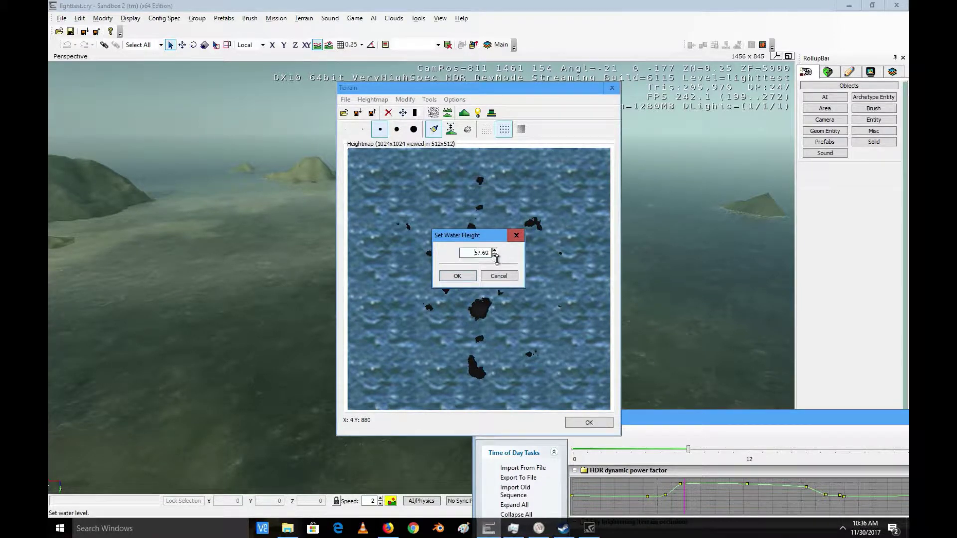
click(442, 277)
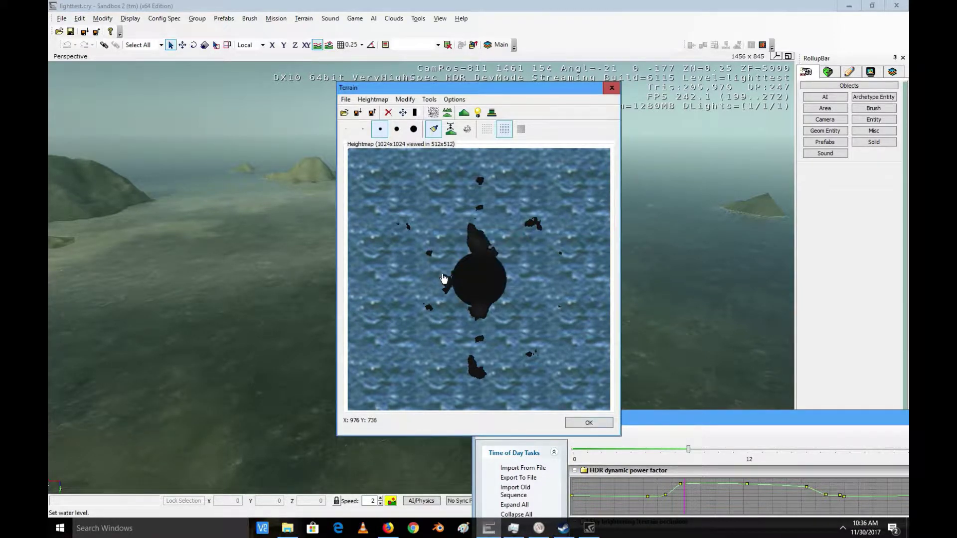
click(576, 423)
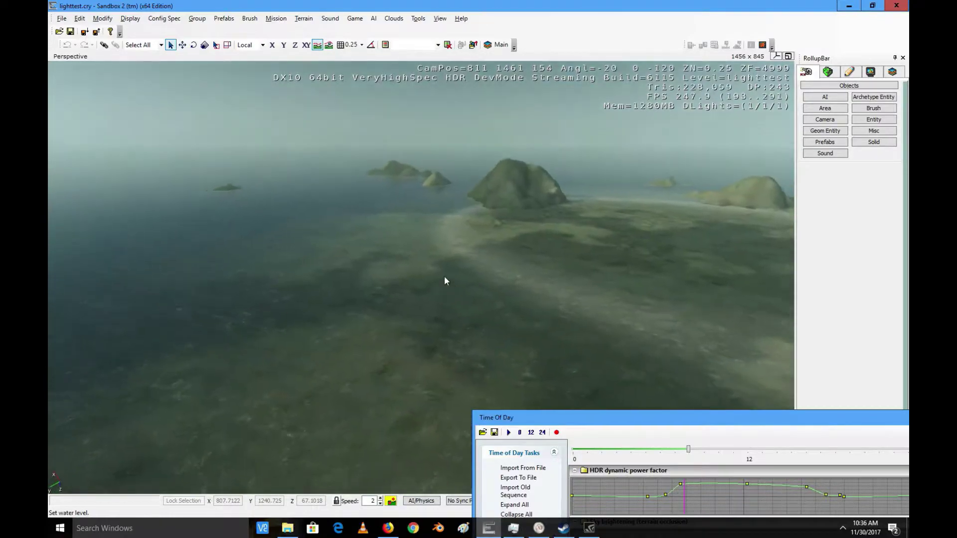
Lower the terrain's water level further so the central ground forms a large circular island
key(w)
right_drag(445, 277, 445, 277)
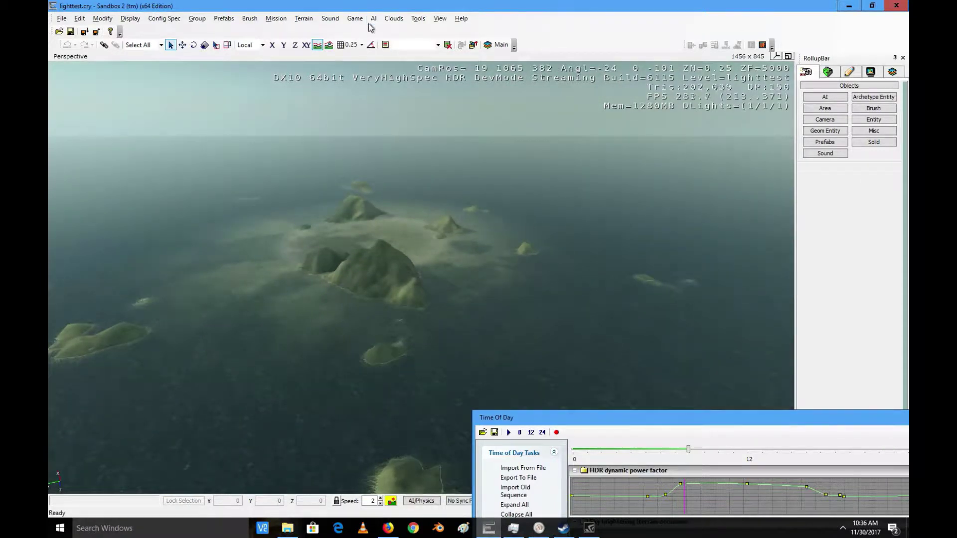
click(304, 18)
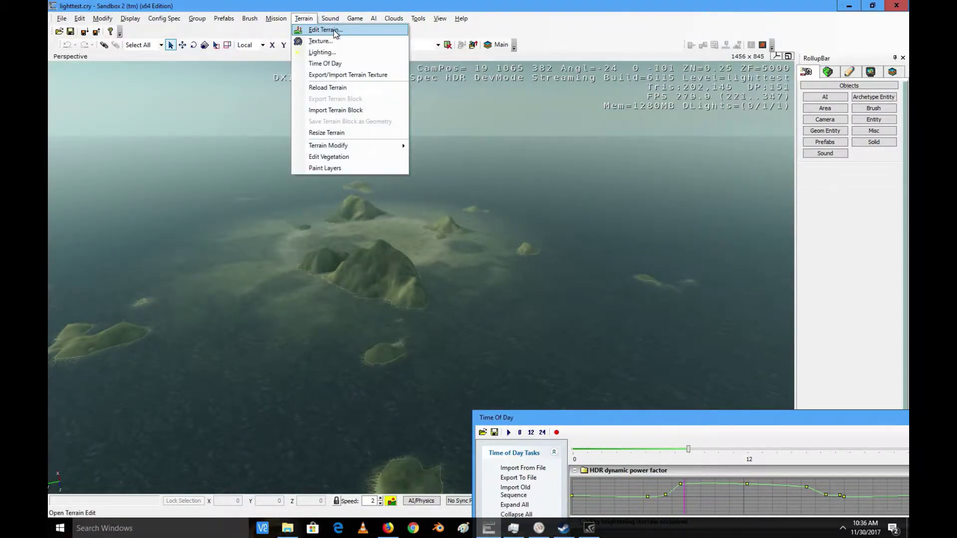
click(334, 30)
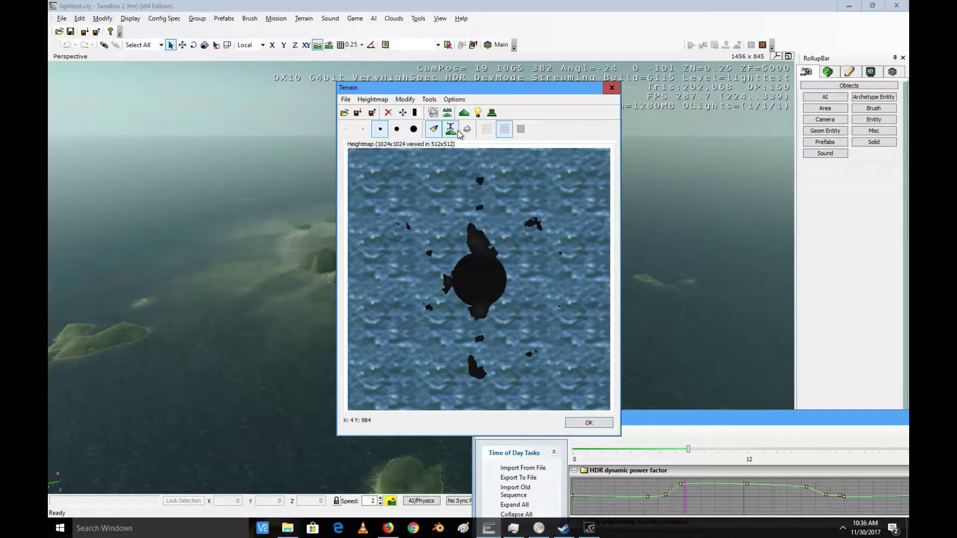
click(405, 100)
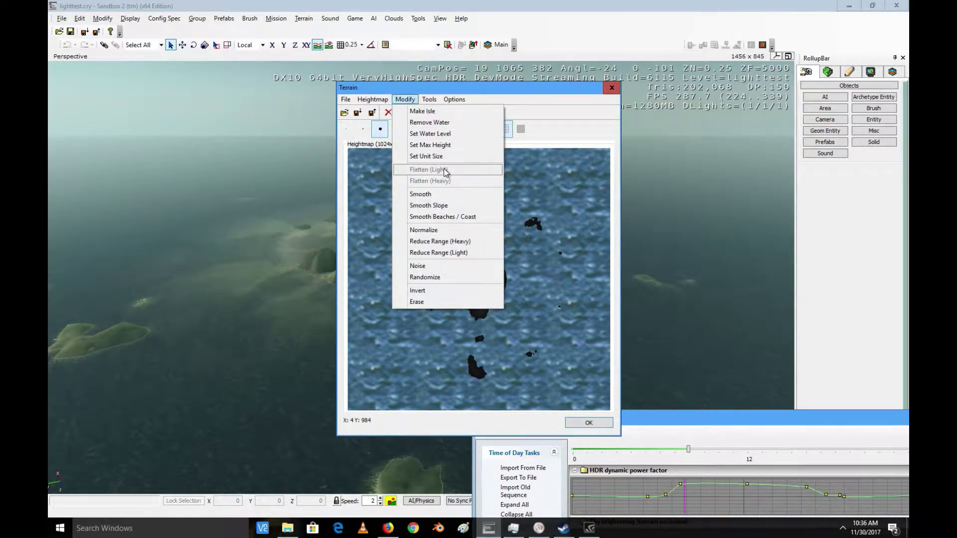
click(438, 137)
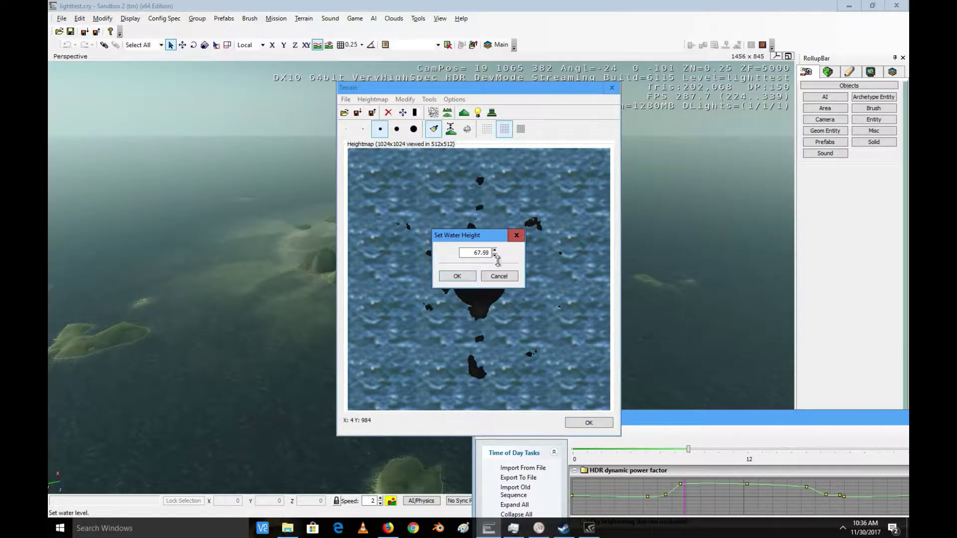
click(472, 277)
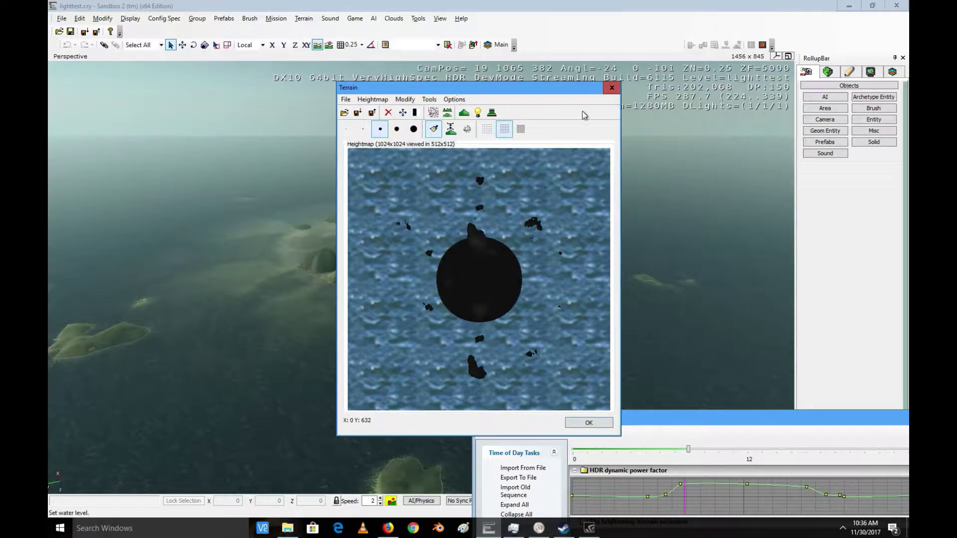
click(588, 423)
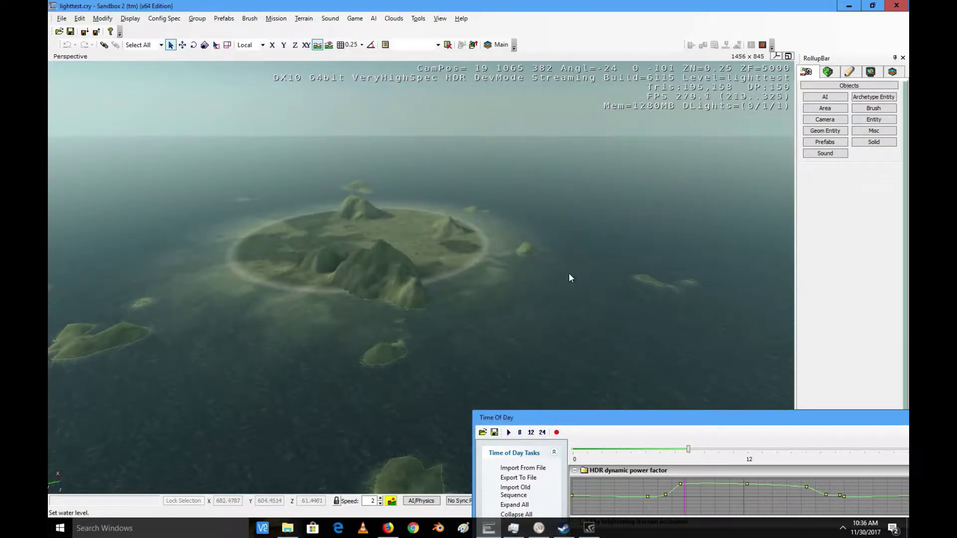
Fly around the circular island to examine its shoreline and hills
key(w)
right_drag(569, 273, 569, 273)
key(w)
key(s)
key(d)
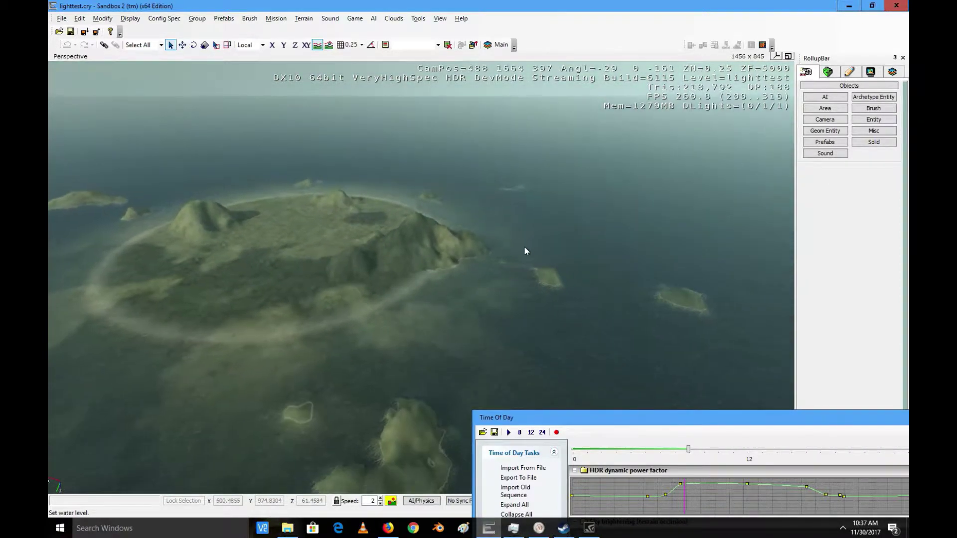
key(s)
right_drag(459, 254, 463, 256)
key(w)
key(w)
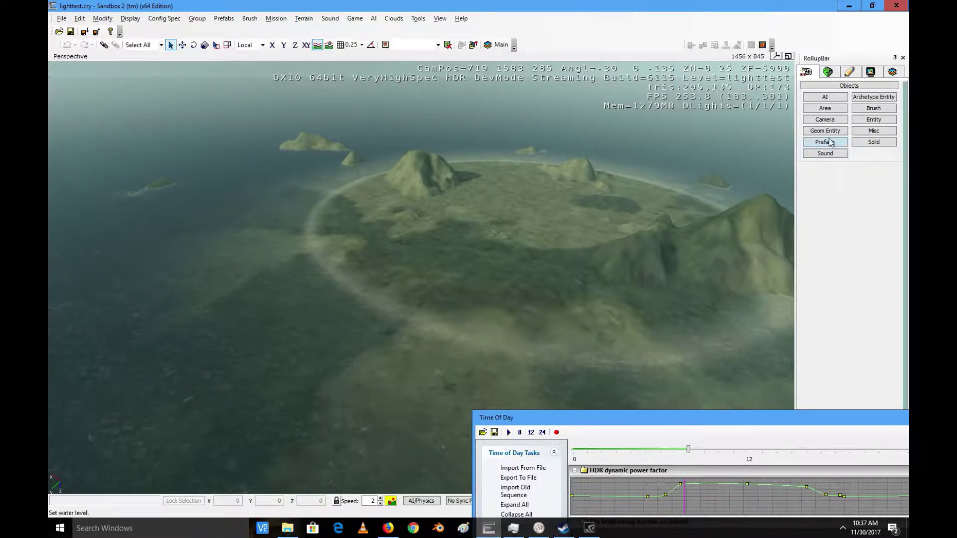
Activate the terrain Modify tool with the Flatten brush type
click(829, 73)
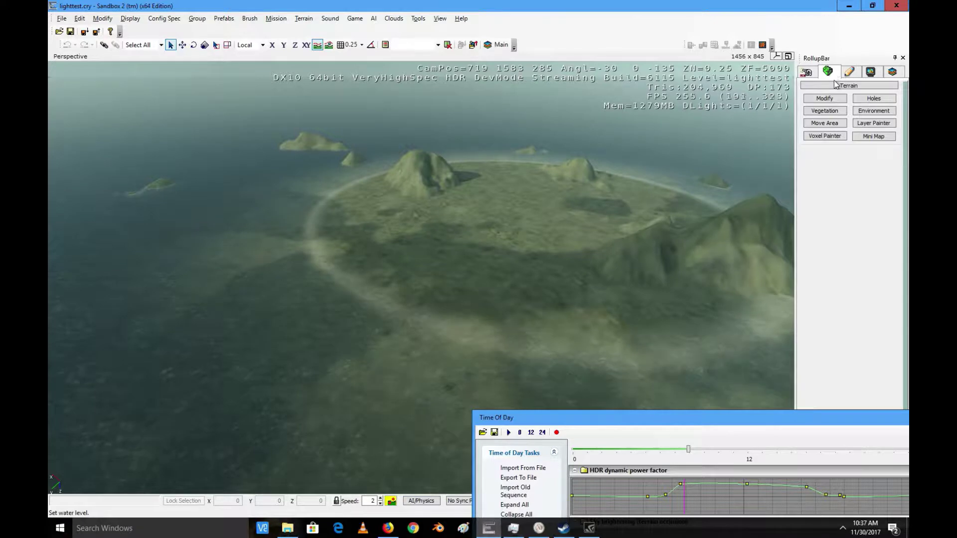
click(824, 99)
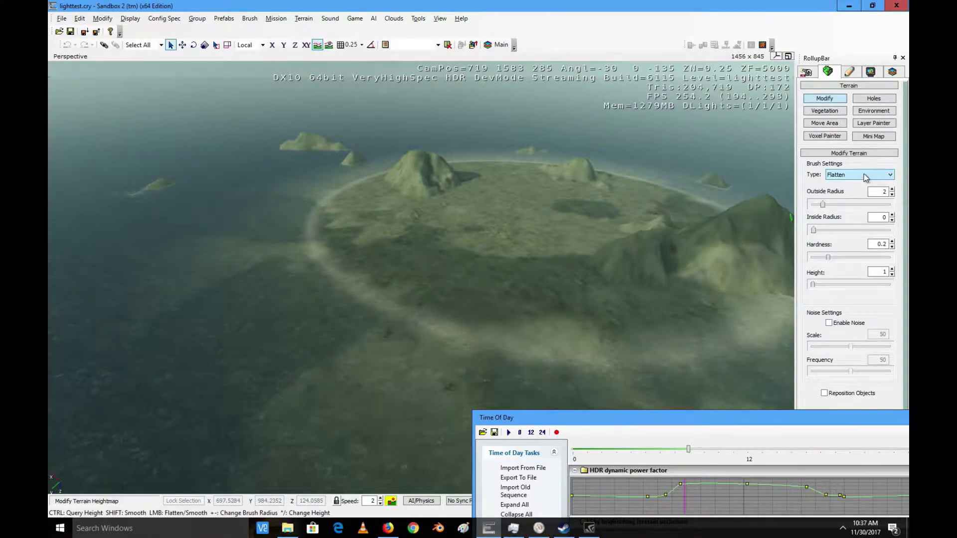
click(865, 176)
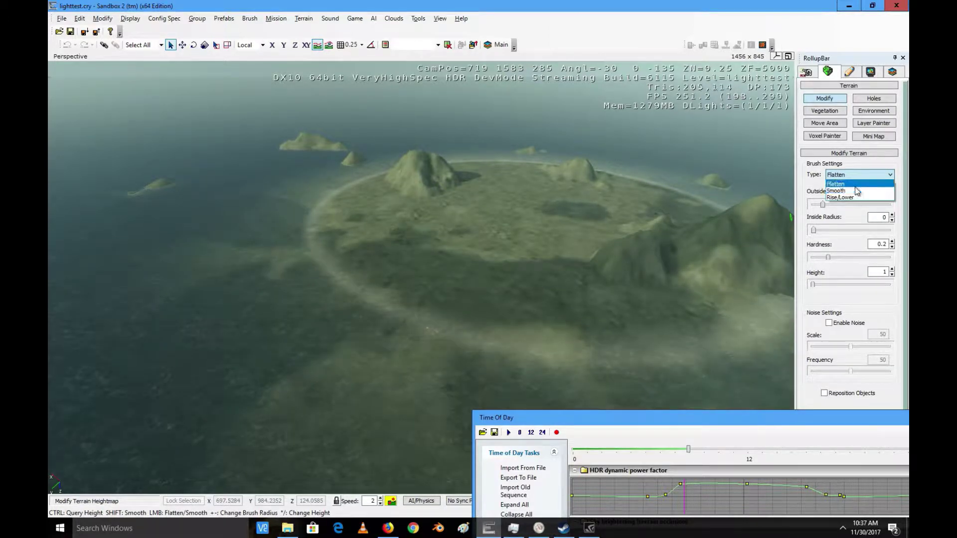
click(859, 184)
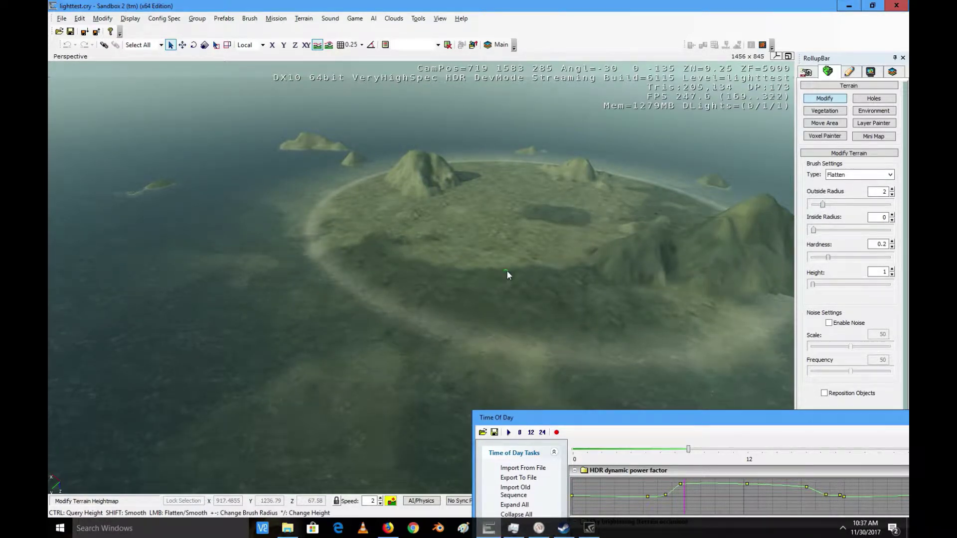
Try a flatten stroke with height 1 near the island's shore and undo it
key(w)
right_drag(525, 251, 526, 250)
mouse_move(447, 283)
mouse_down()
mouse_move(446, 251)
mouse_move(554, 294)
mouse_move(465, 331)
mouse_move(416, 320)
mouse_move(399, 277)
mouse_up()
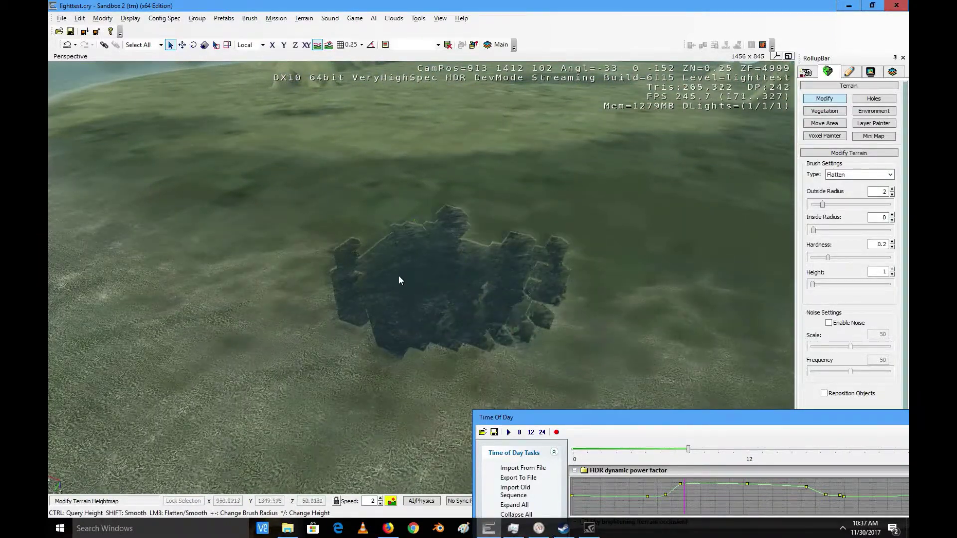
click(67, 45)
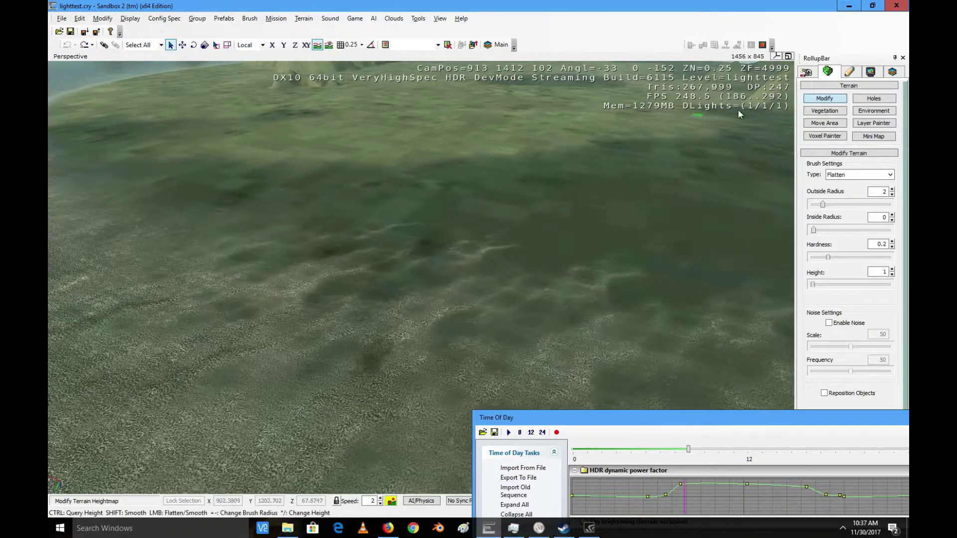
Set the flatten brush's outside radius to 89.125, try it on the island's ground and undo the stroke
drag(826, 205, 878, 208)
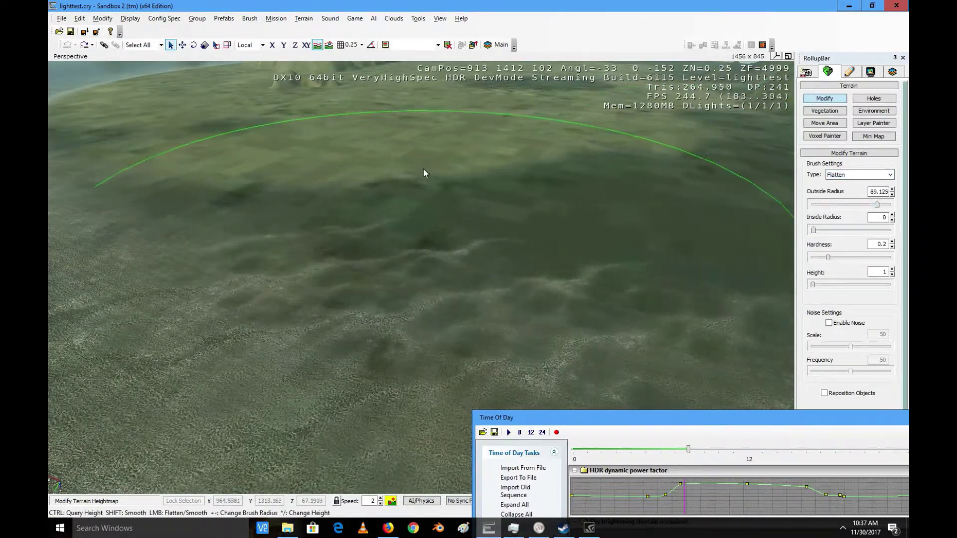
click(401, 181)
key(s)
right_drag(423, 133, 423, 134)
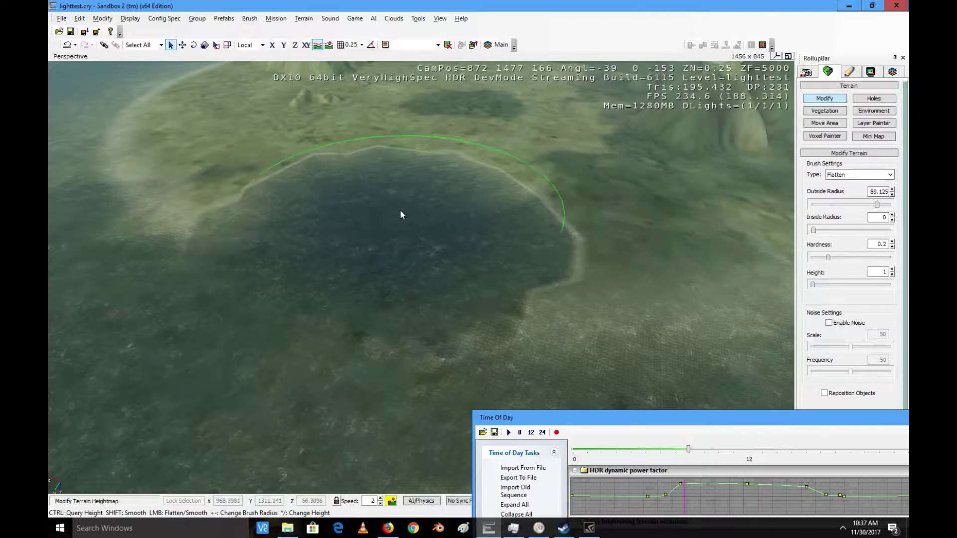
click(66, 45)
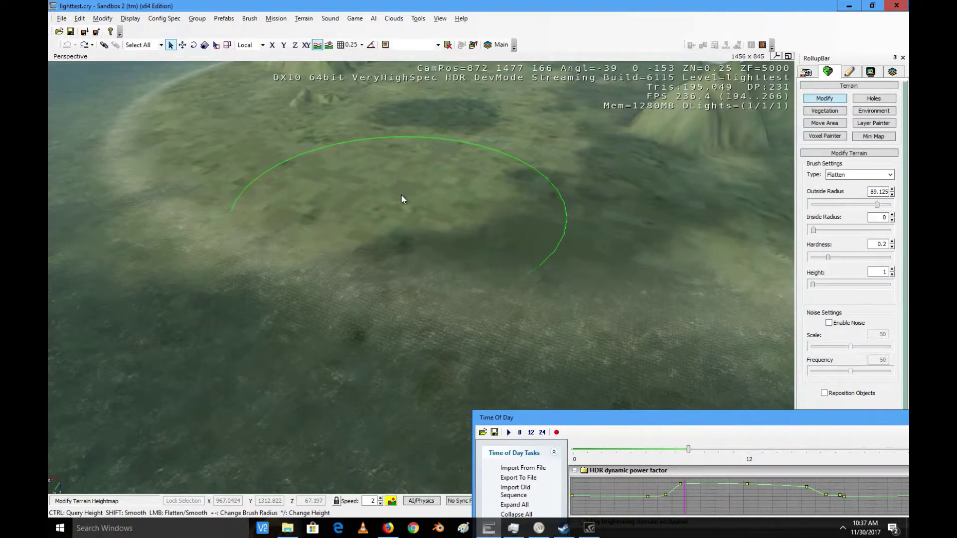
Sample the ground height of 67.223 for the Flatten brush and flatten the nearby seabed to extend the island's coast
ctrl+click(375, 185)
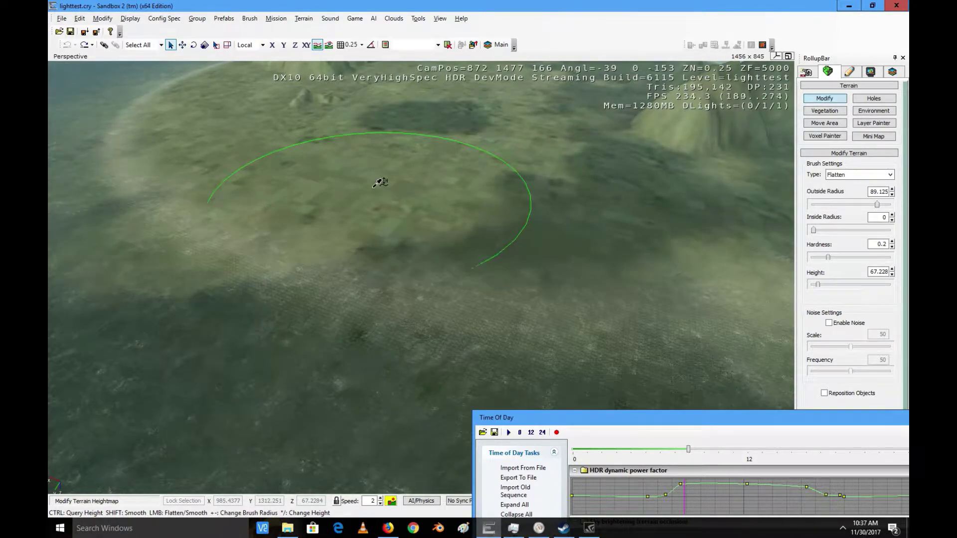
ctrl+click(374, 188)
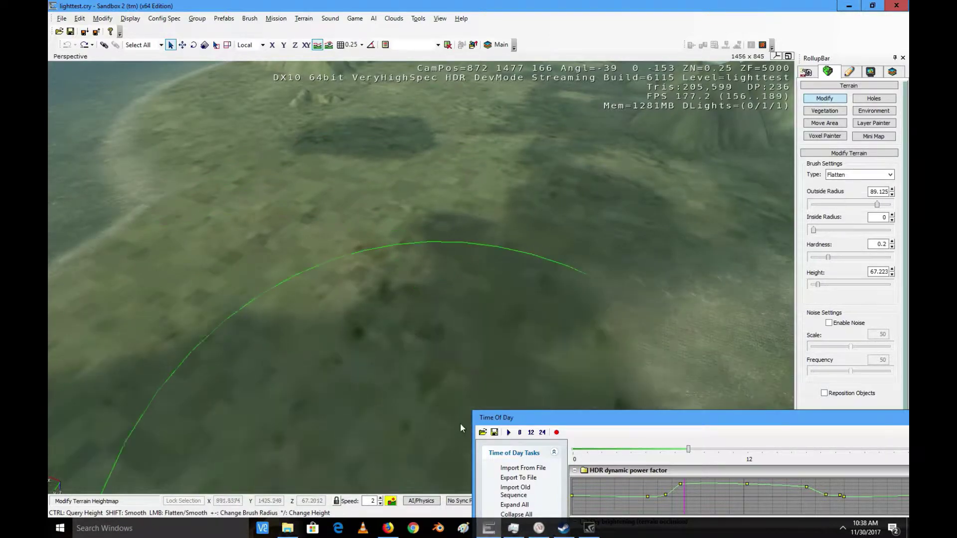
key(s)
right_drag(204, 214, 205, 216)
key(s)
right_drag(397, 272, 396, 272)
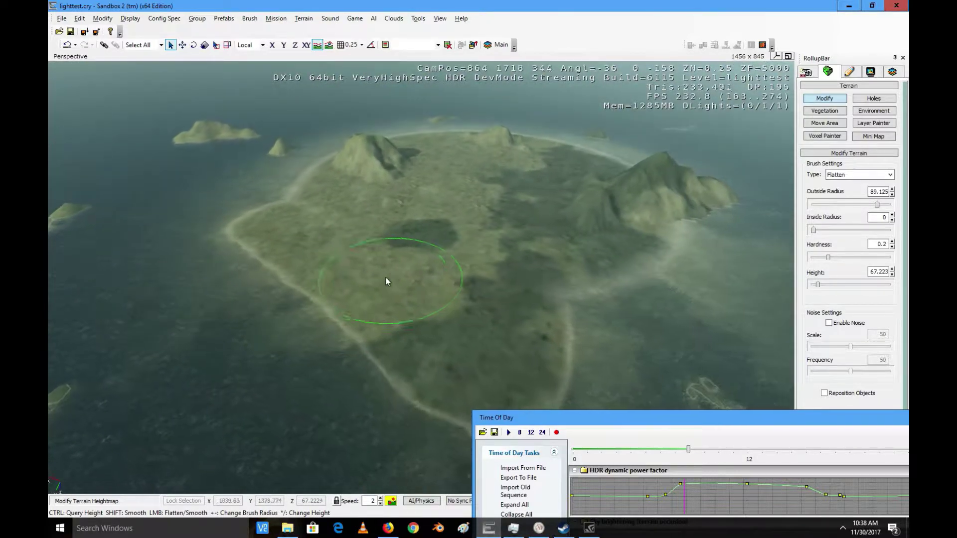
mouse_move(259, 274)
mouse_down()
mouse_move(506, 383)
mouse_move(406, 382)
mouse_move(291, 143)
mouse_move(223, 232)
mouse_move(259, 334)
mouse_move(318, 330)
mouse_up()
Sample the height at the coastal mountain's foot and flatten a strip of land into the sea beside it
right_drag(318, 330, 318, 330)
key(d)
key(w)
key(d)
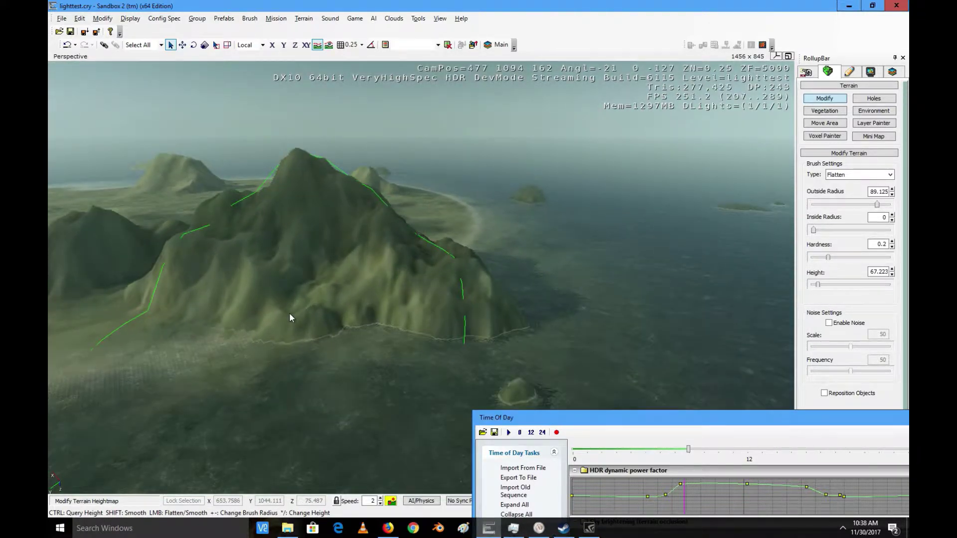
ctrl+click(289, 313)
mouse_move(297, 306)
mouse_down()
mouse_move(338, 363)
mouse_move(387, 372)
mouse_move(407, 336)
mouse_move(447, 382)
mouse_up()
Sample the low ground height of 66.987 beside the mountain and flatten the adjoining seabed with it
key(s)
key(a)
right_drag(474, 391, 474, 391)
right_drag(383, 351, 383, 352)
key(d)
key(d)
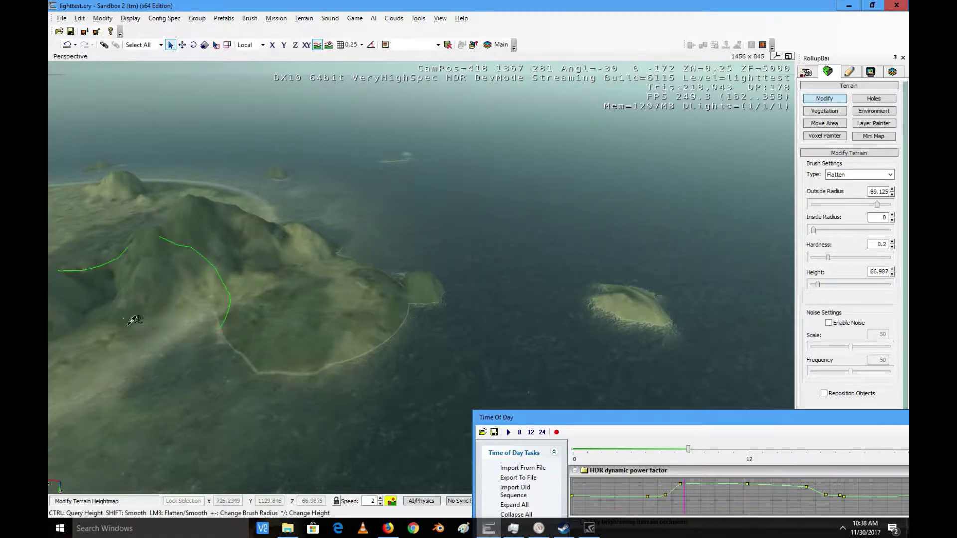
drag(281, 407, 270, 392)
Fly around the enlarged island to examine the flattened ground and the mountain
key(s)
key(d)
right_drag(266, 411, 267, 411)
key(w)
key(a)
key(w)
key(w)
key(d)
key(s)
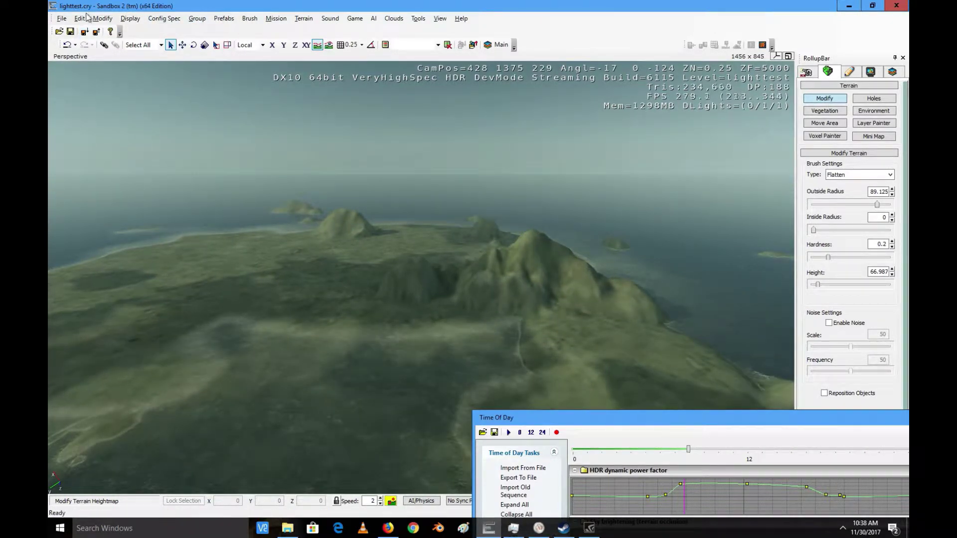
Generate the lighttest terrain's surface texture at 4096 x 4096 and look over the island
click(62, 19)
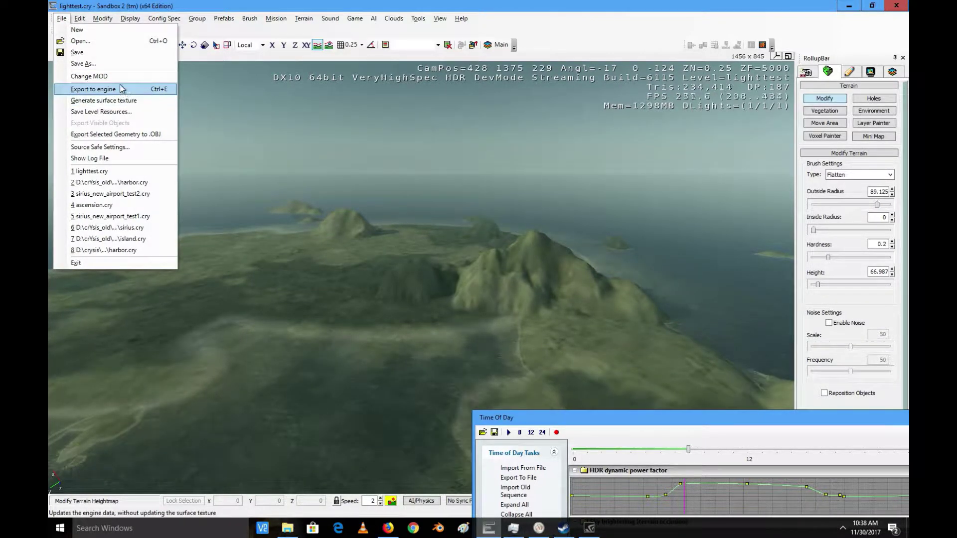
click(122, 102)
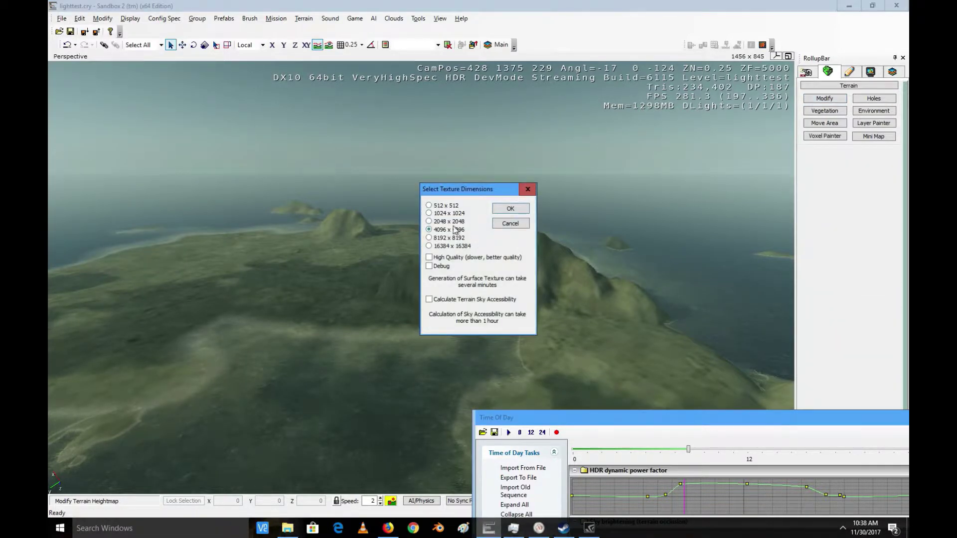
click(523, 211)
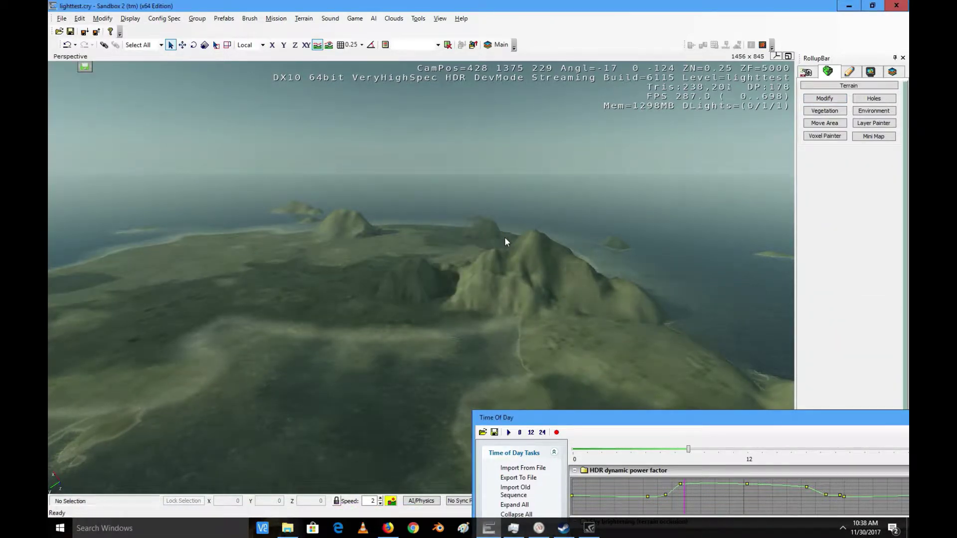
right_drag(455, 256, 455, 256)
key(w)
key(w)
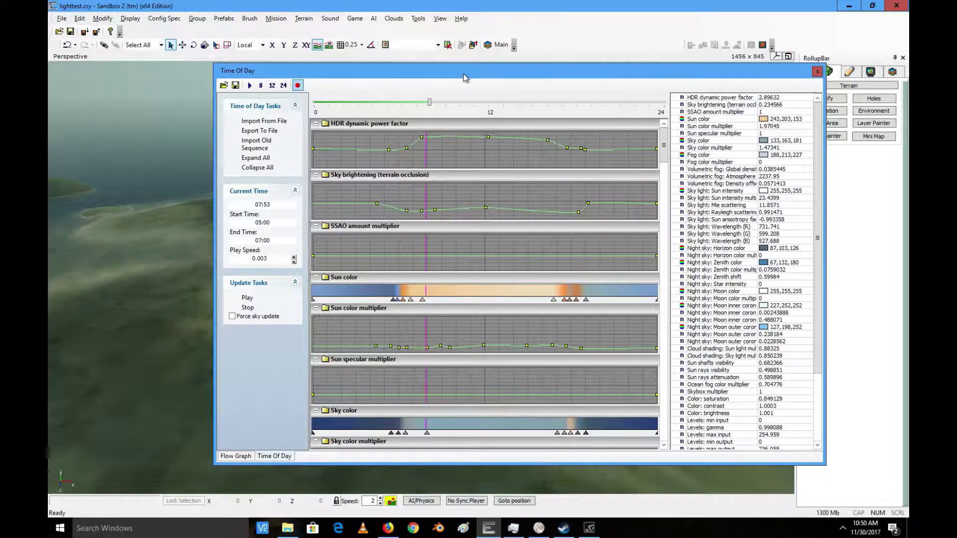
Import the time of day settings from harbor.tod in the Game/TODs folder into the lighttest level
drag(464, 77, 439, 121)
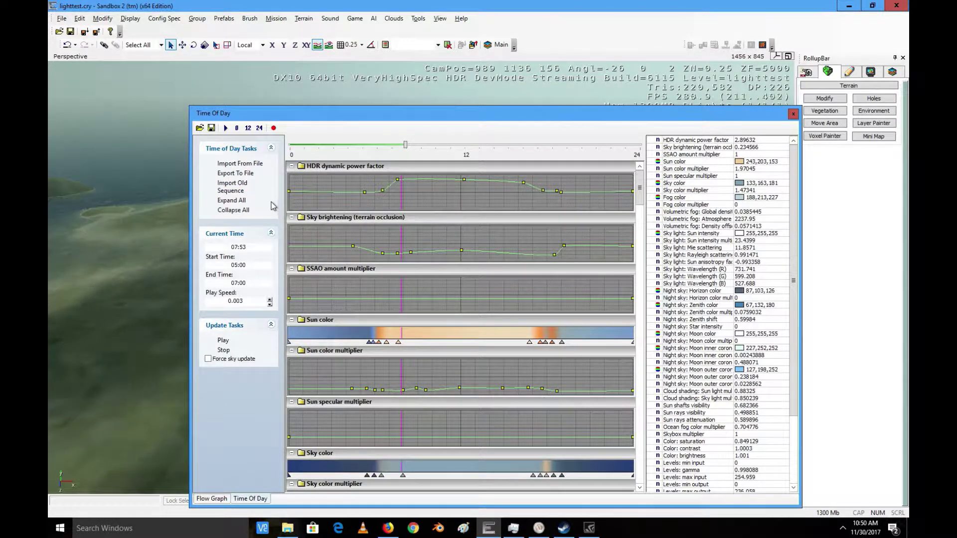
click(311, 20)
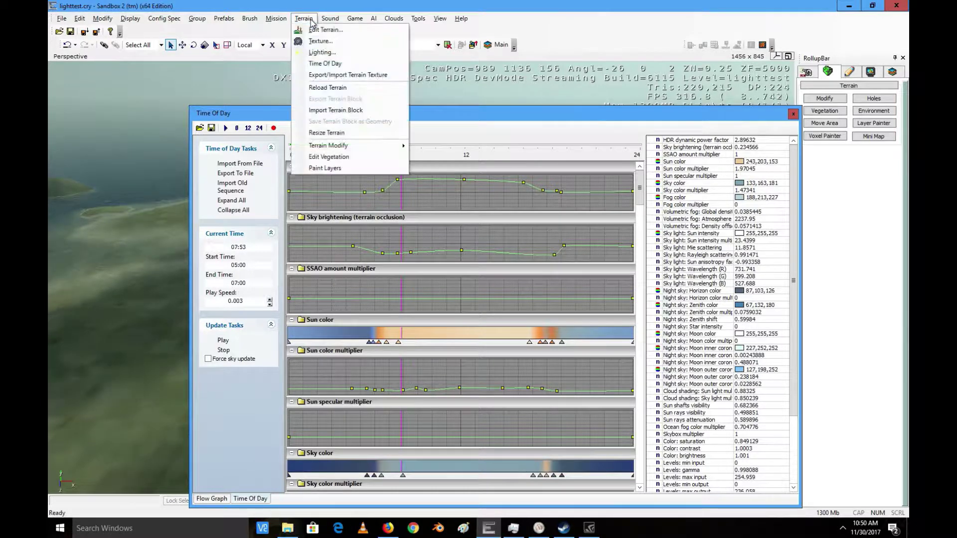
click(325, 64)
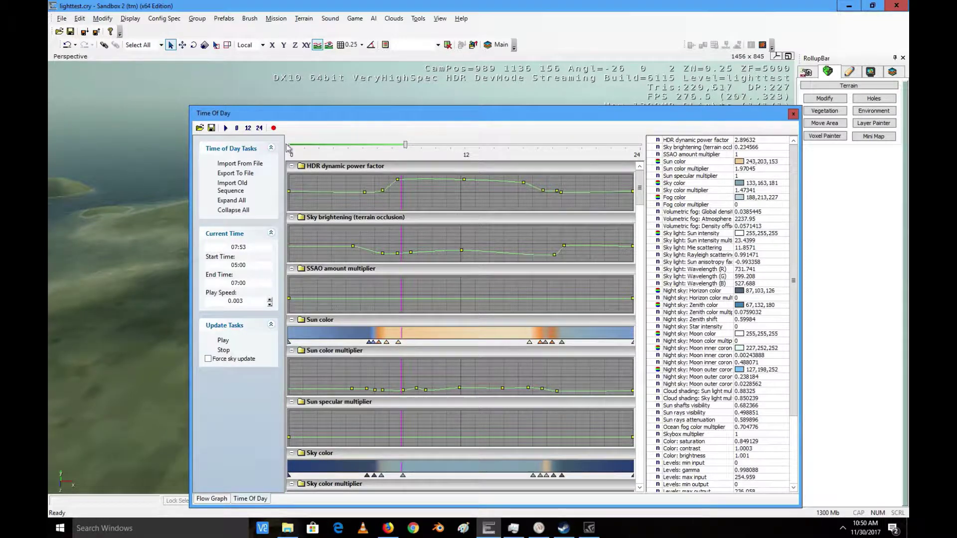
click(239, 165)
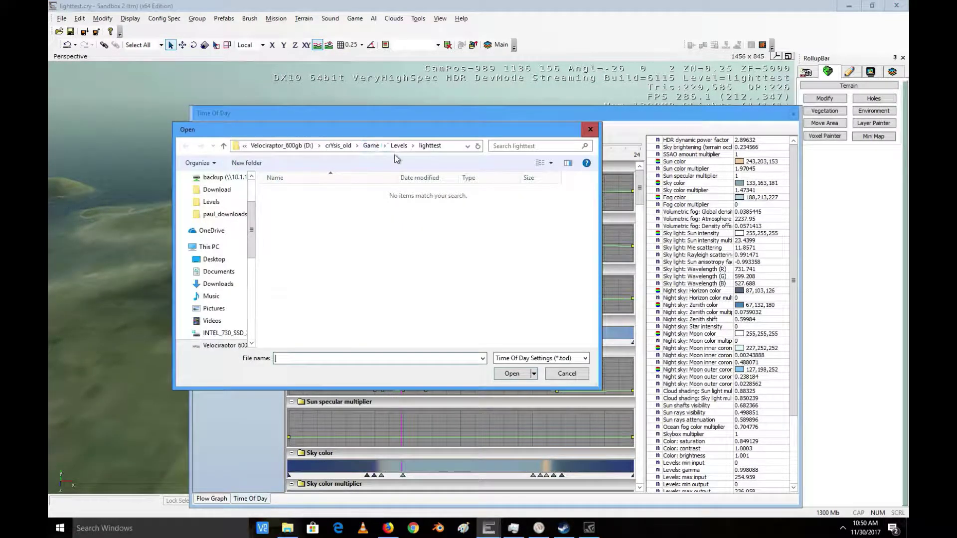
click(369, 146)
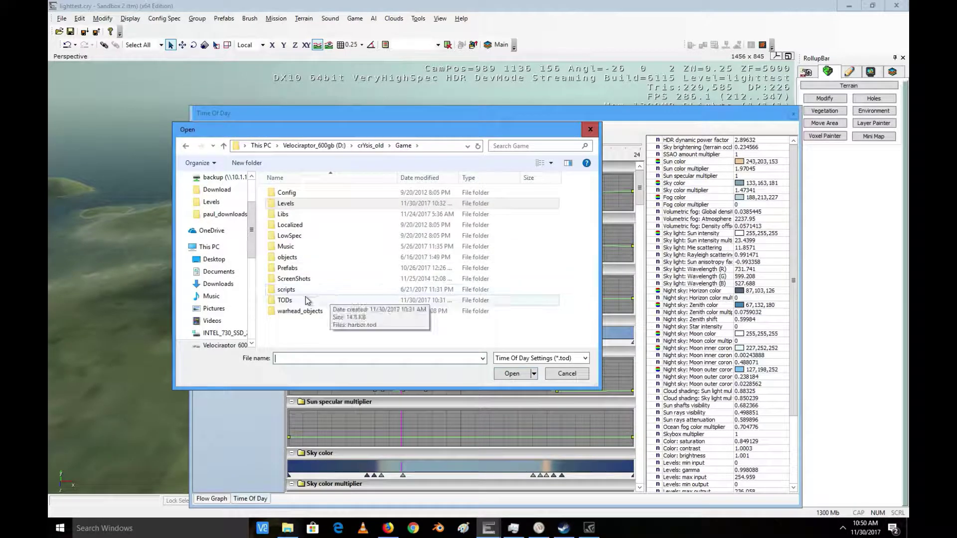
double_click(286, 301)
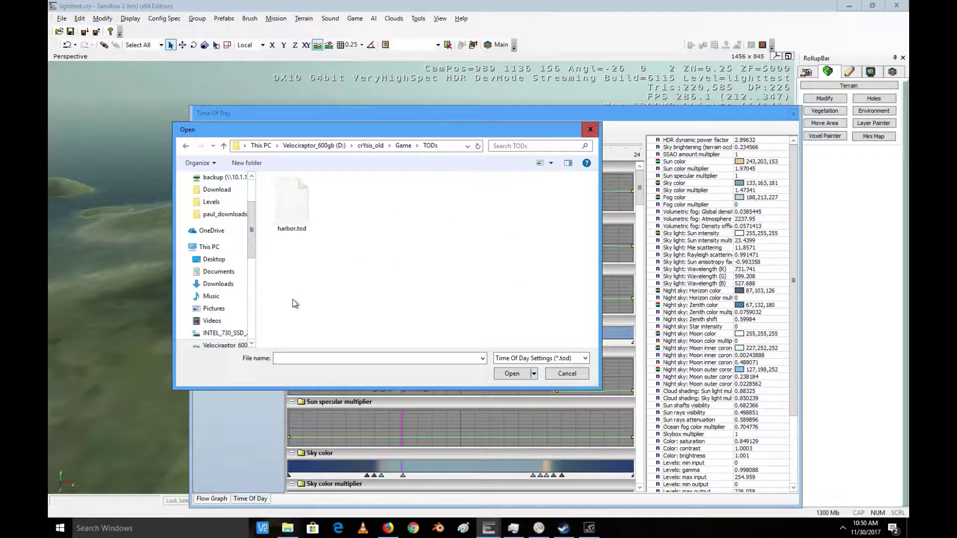
click(294, 205)
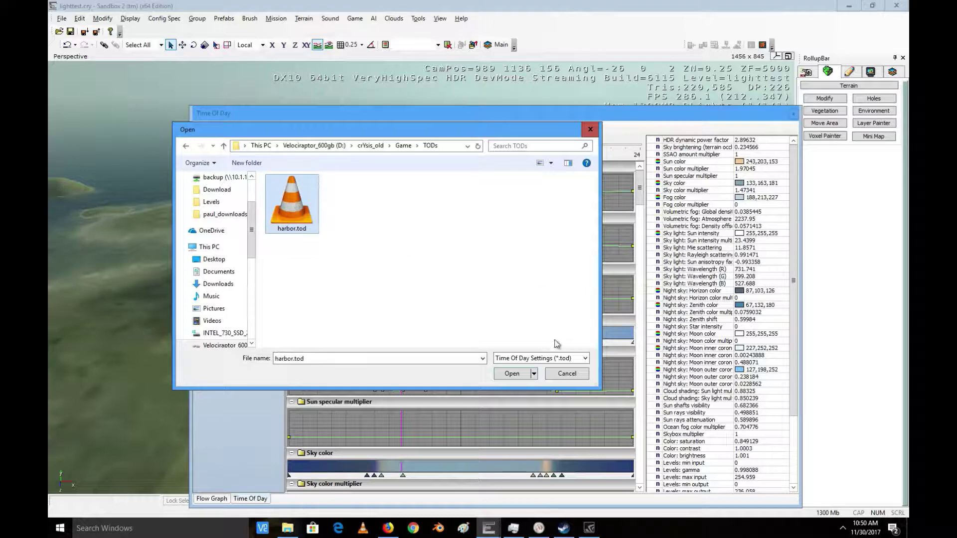
click(511, 374)
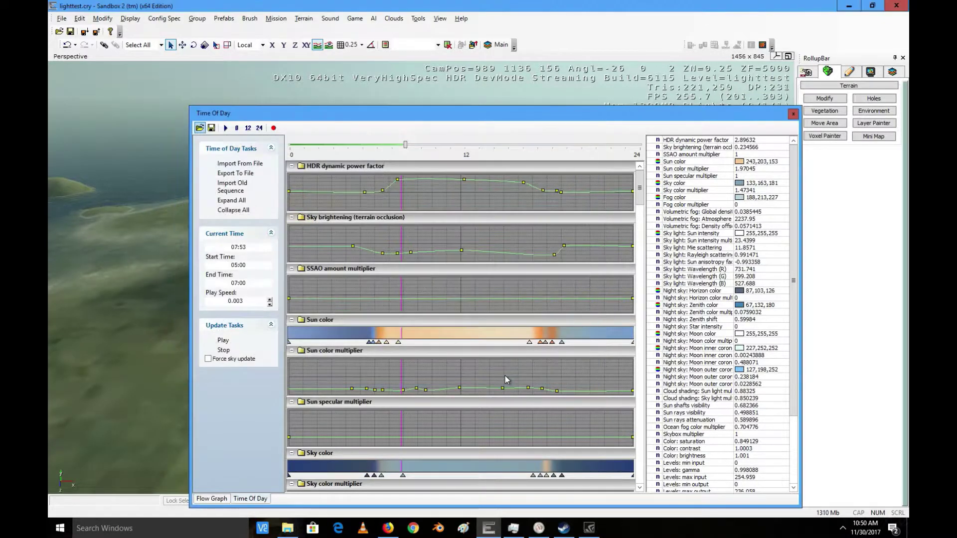
Try the time of day at 06:22 facing the sun over the sea, and set it to 07:10
drag(375, 114, 365, 355)
right_drag(385, 198, 384, 199)
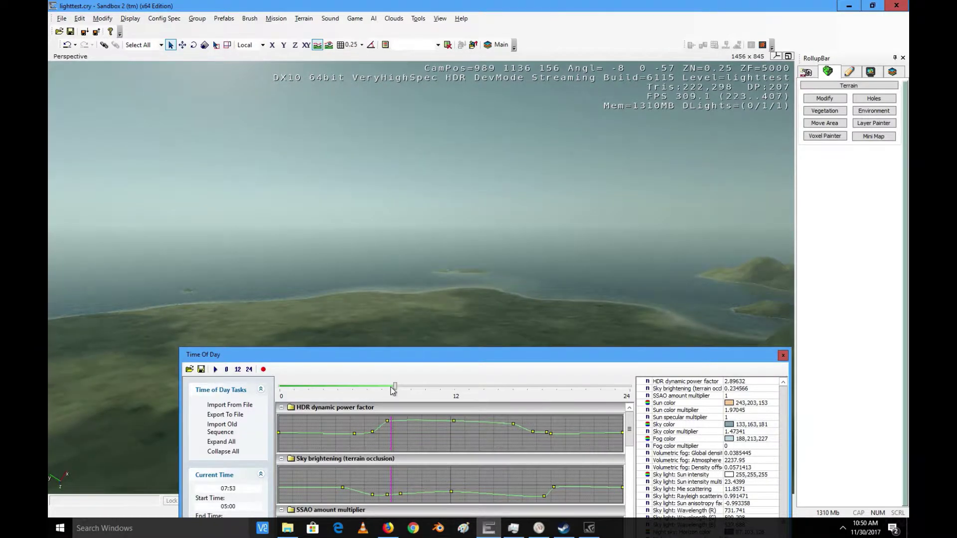
drag(396, 387, 372, 385)
right_drag(316, 230, 315, 229)
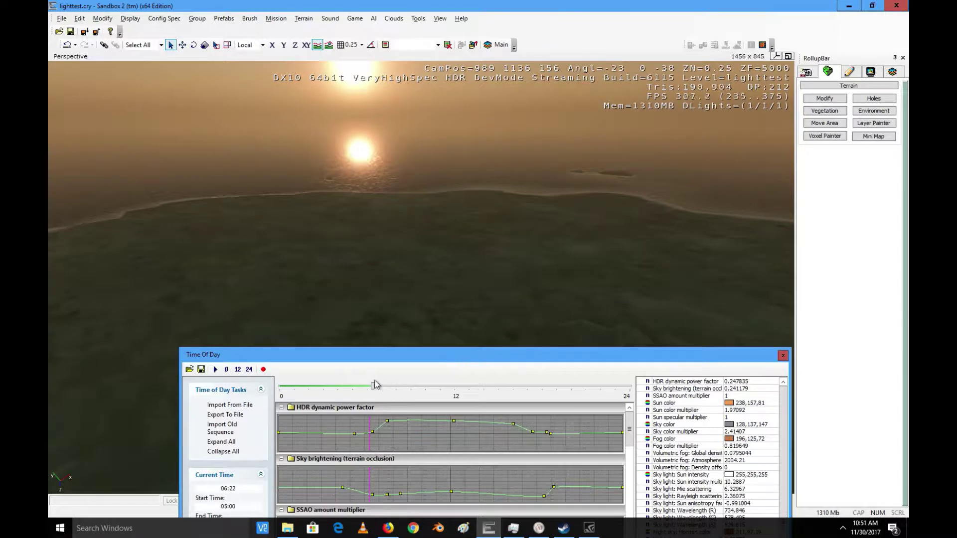
mouse_move(375, 392)
mouse_down()
mouse_move(363, 389)
mouse_move(411, 387)
mouse_move(364, 390)
mouse_move(384, 388)
mouse_up()
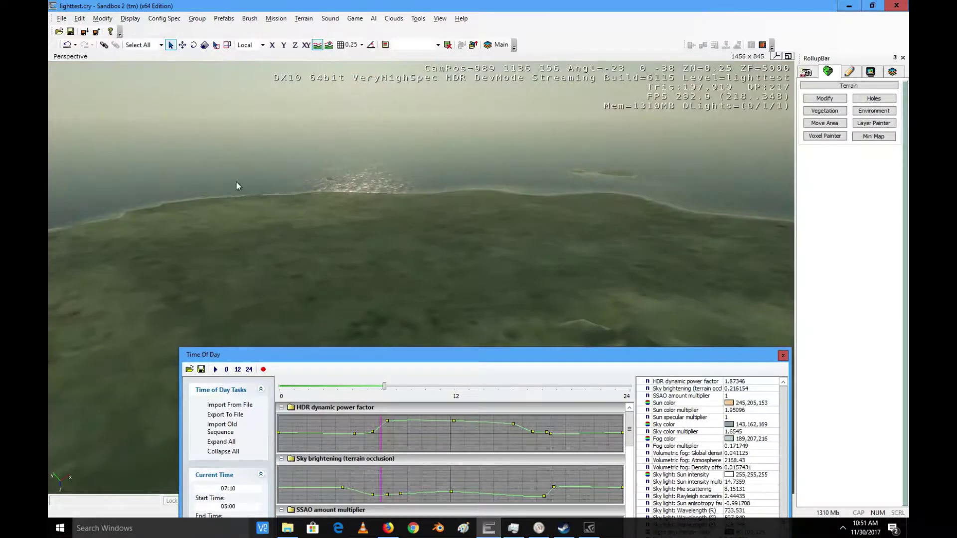
Save the lighttest level, open harbor.cry from the harbor level folder and dismiss the error report
click(62, 18)
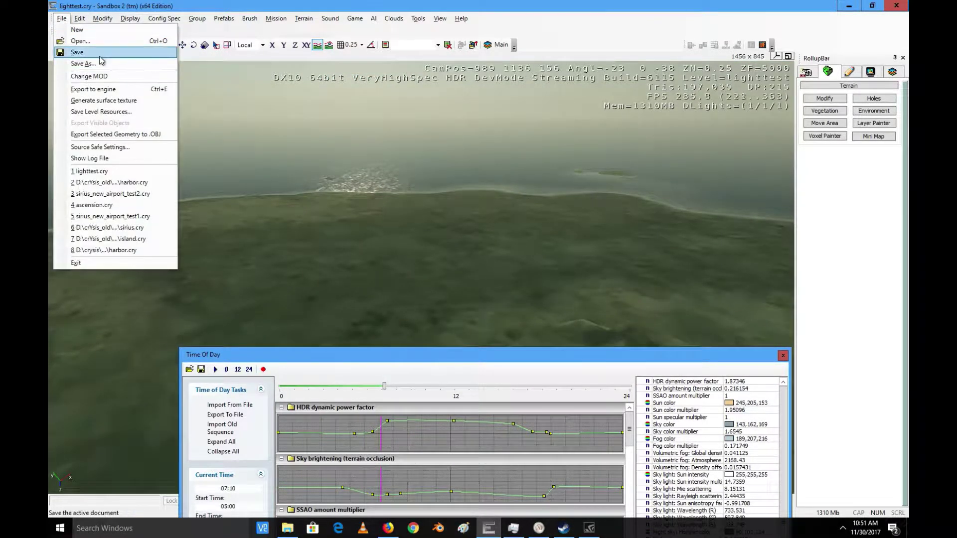
click(100, 55)
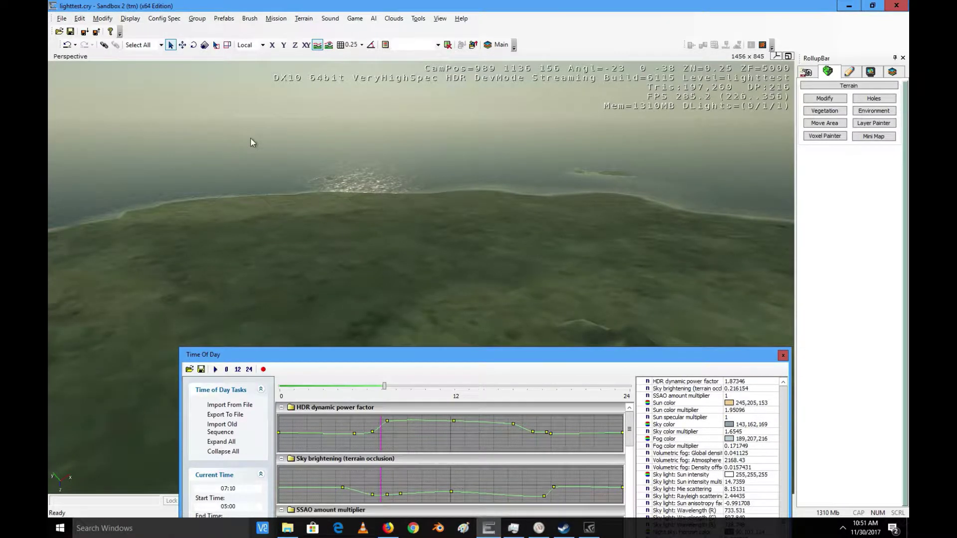
click(62, 19)
click(79, 40)
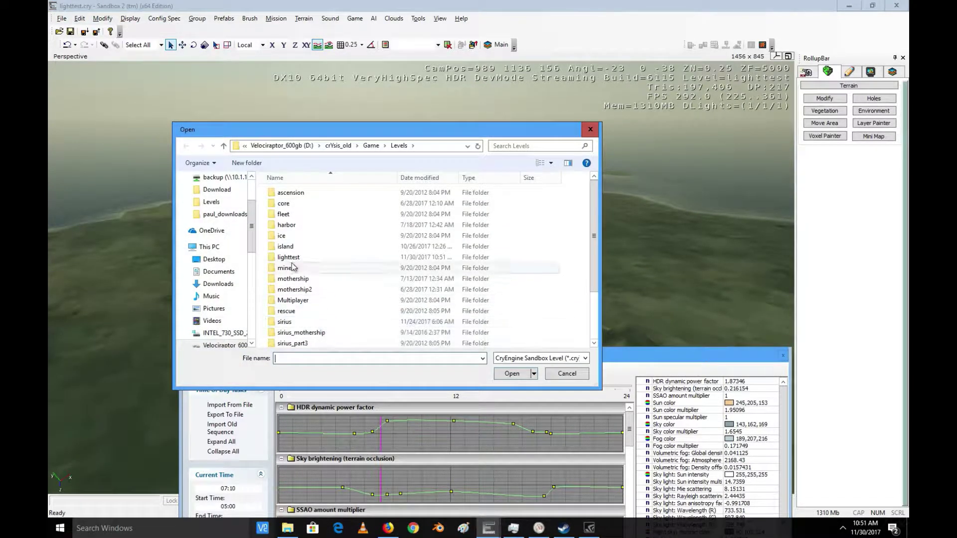
double_click(301, 226)
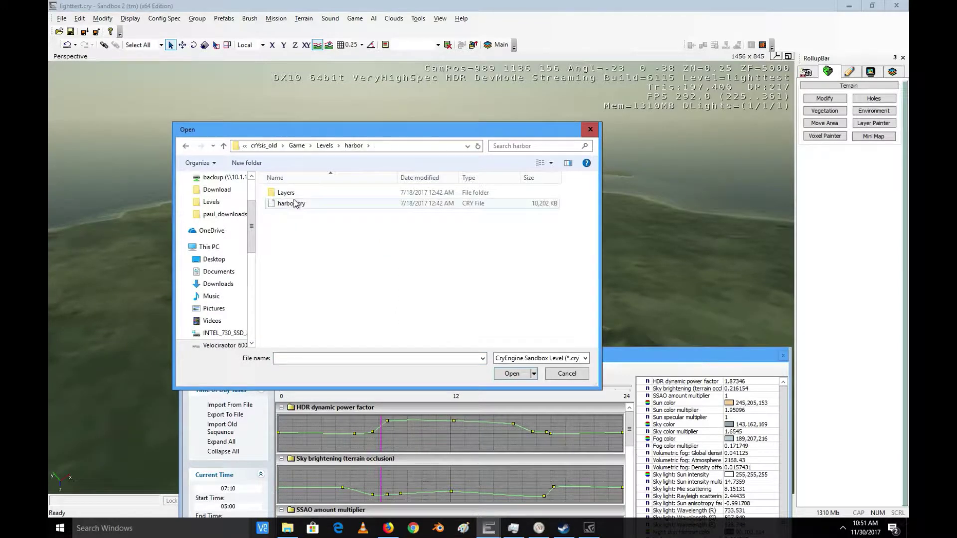
click(302, 206)
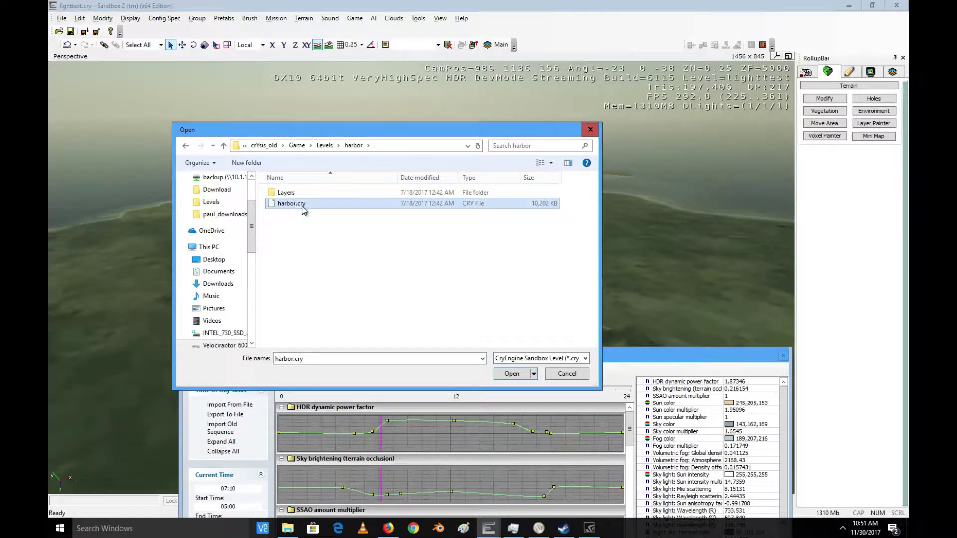
click(516, 378)
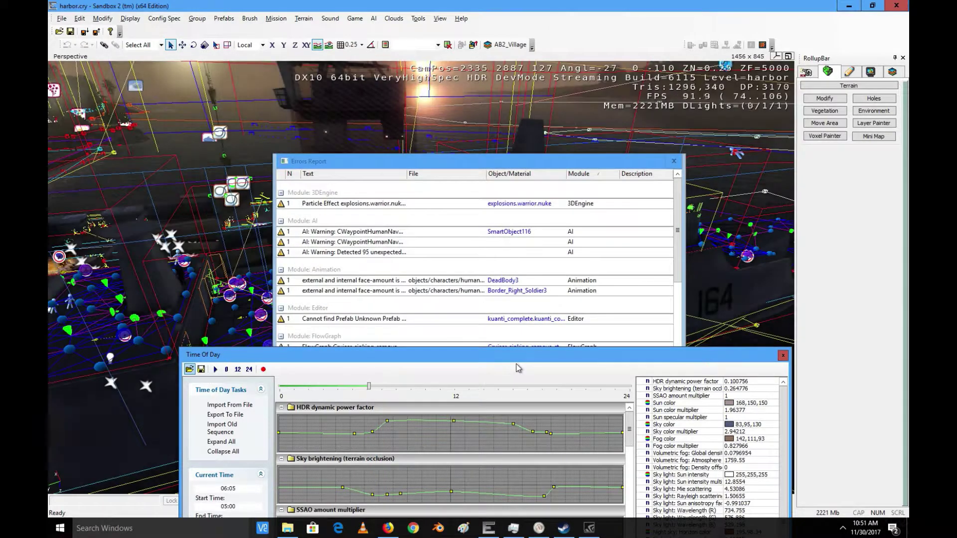
click(673, 161)
Move the Time Of Day window out of the way and examine the harbor level's sunrise over the water
drag(388, 359, 348, 473)
right_drag(297, 209, 452, 244)
key(w)
key(d)
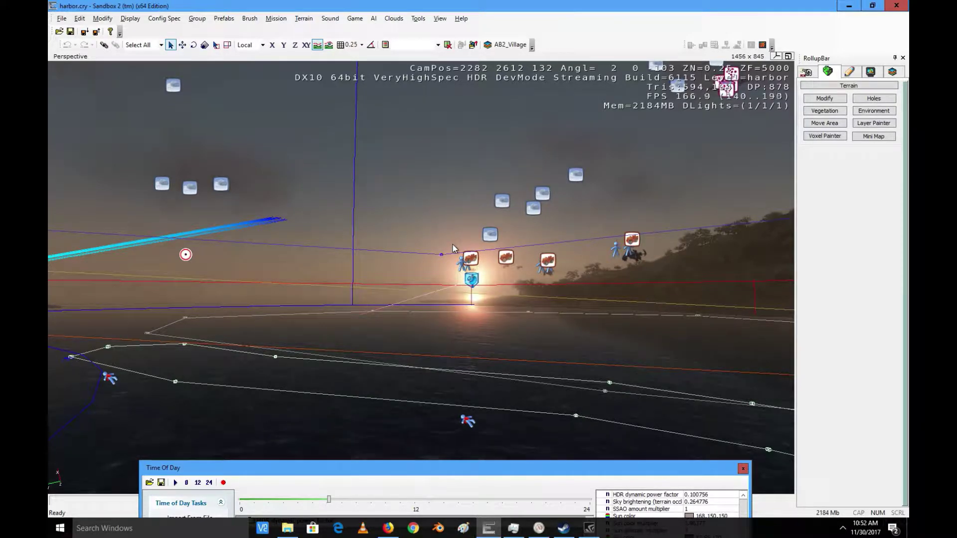
mouse_move(486, 277)
right_down()
mouse_move(474, 280)
mouse_move(485, 276)
right_up()
key(w)
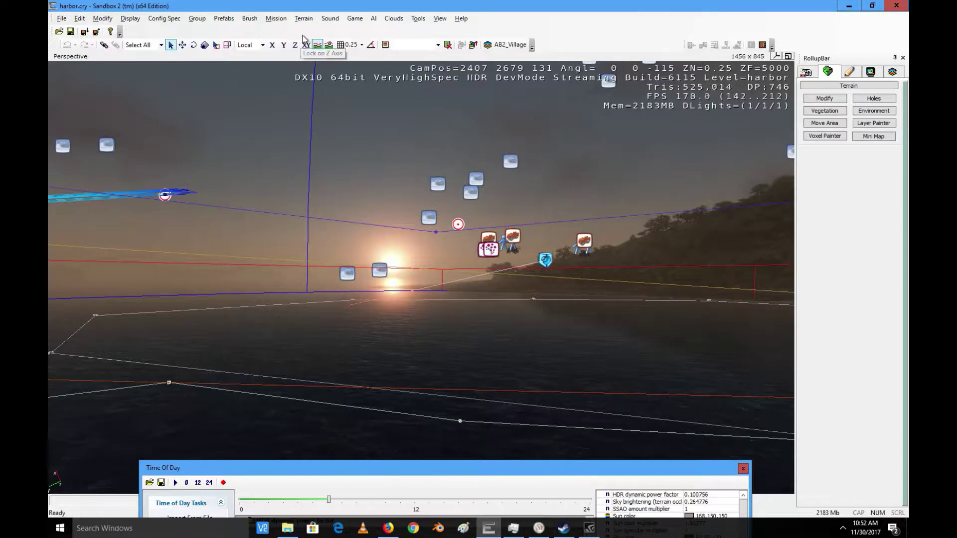
Examine the harbor level's list of terrain texture layers in the Terrain Layers Editor and close it
click(305, 19)
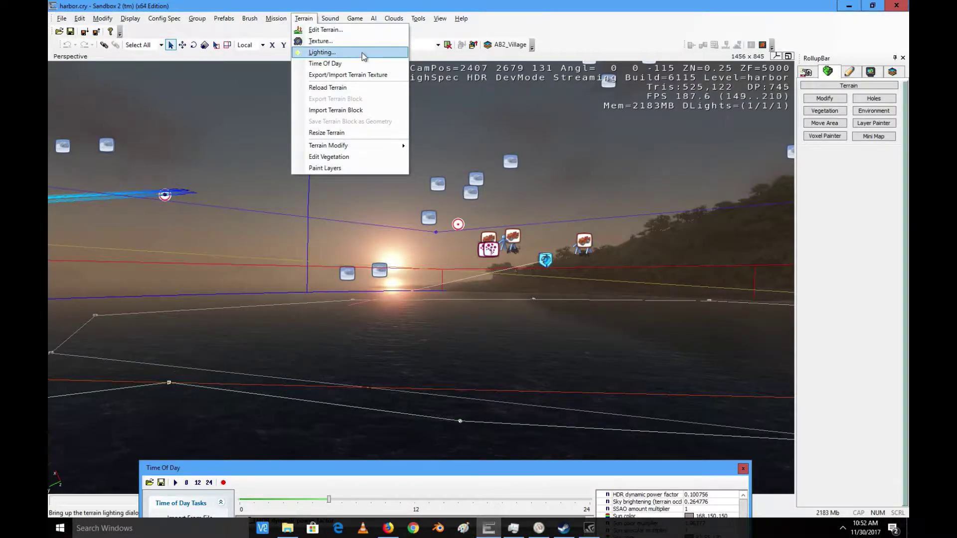
click(359, 41)
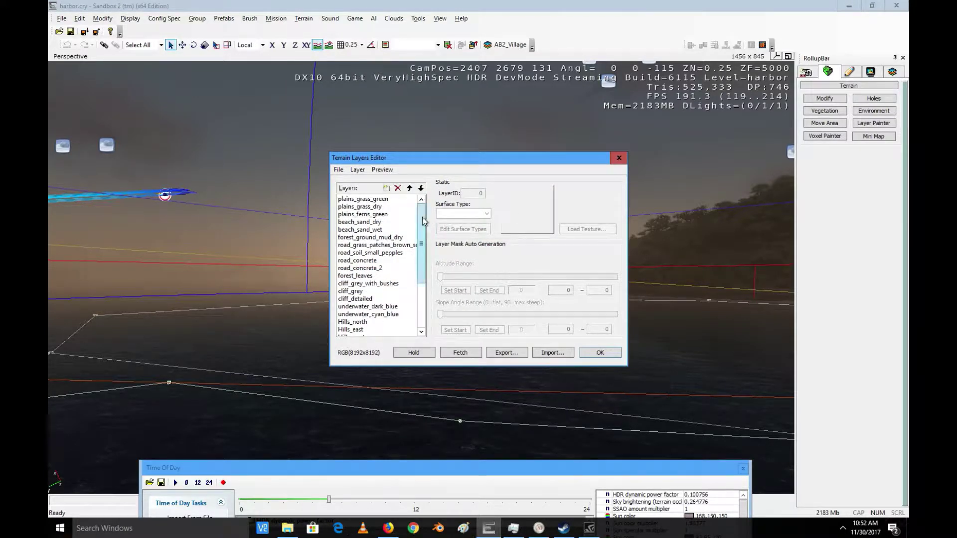
mouse_move(423, 221)
mouse_down()
mouse_move(422, 285)
mouse_move(418, 218)
mouse_up()
drag(430, 160, 336, 393)
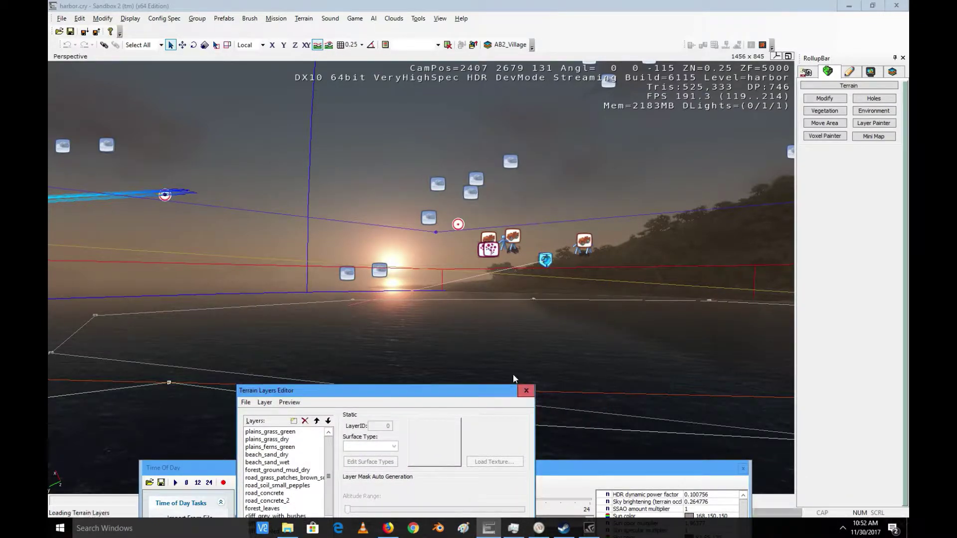
click(526, 391)
Hide the helpers in the harbor level and fly in close to the forested hillside
right_drag(599, 248, 604, 247)
right_drag(124, 295, 128, 288)
key(w)
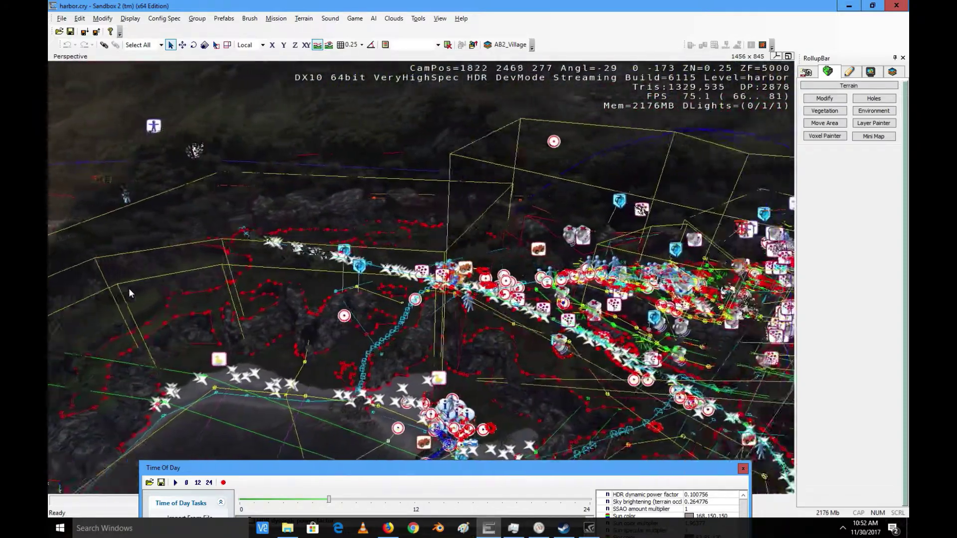
key(d)
click(128, 21)
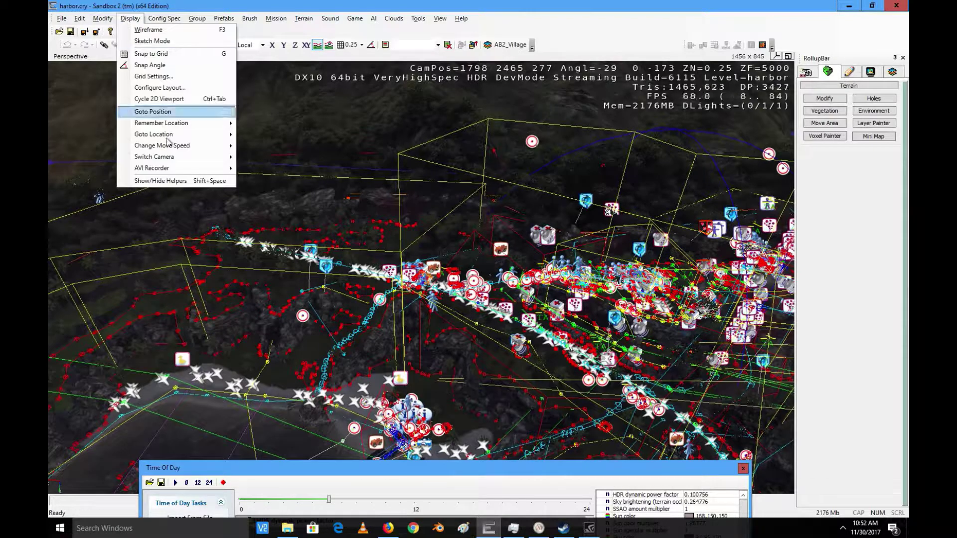
click(178, 181)
key(w)
mouse_move(378, 255)
right_down()
mouse_move(367, 252)
mouse_move(377, 255)
right_up()
key(w)
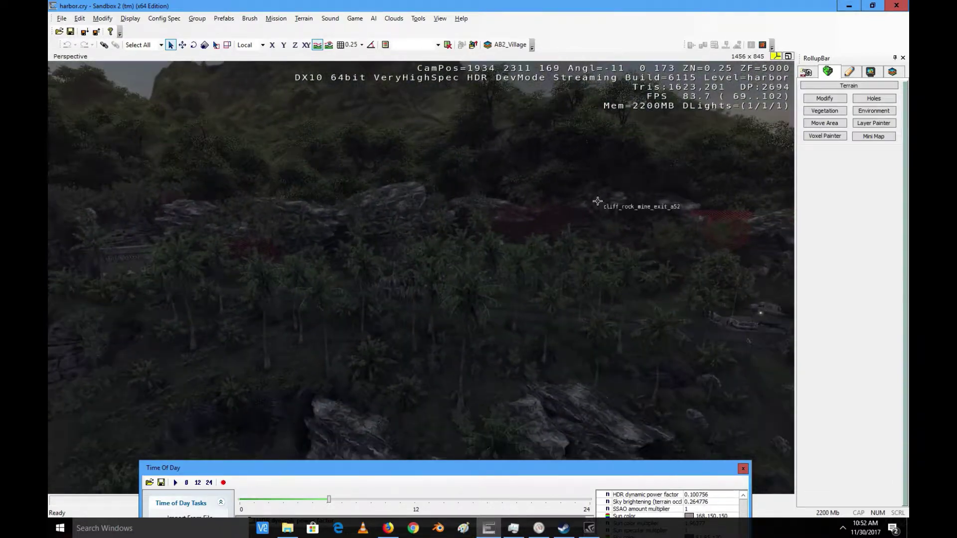
Turn off Vegetation rendering to examine the harbor level's bare terrain and cliffs, and turn it back on
click(871, 72)
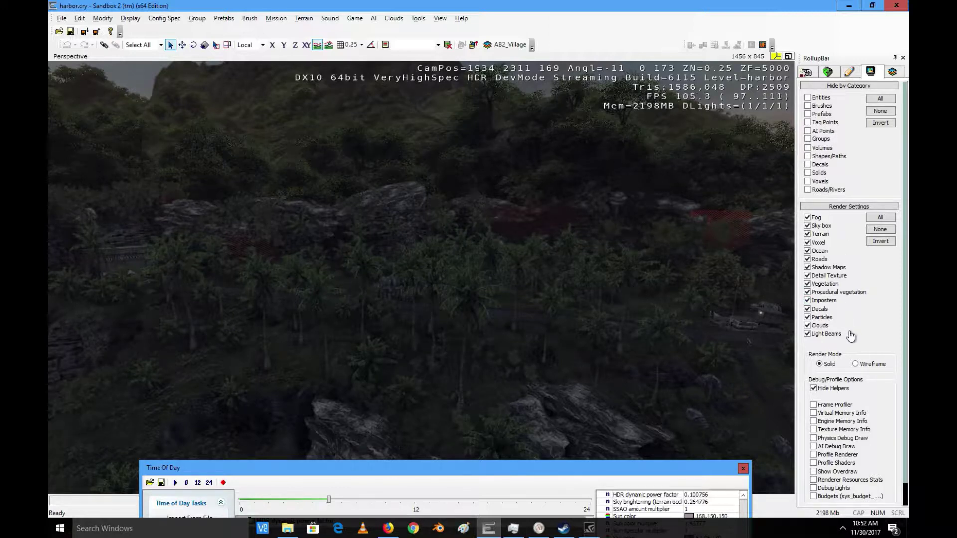
click(808, 284)
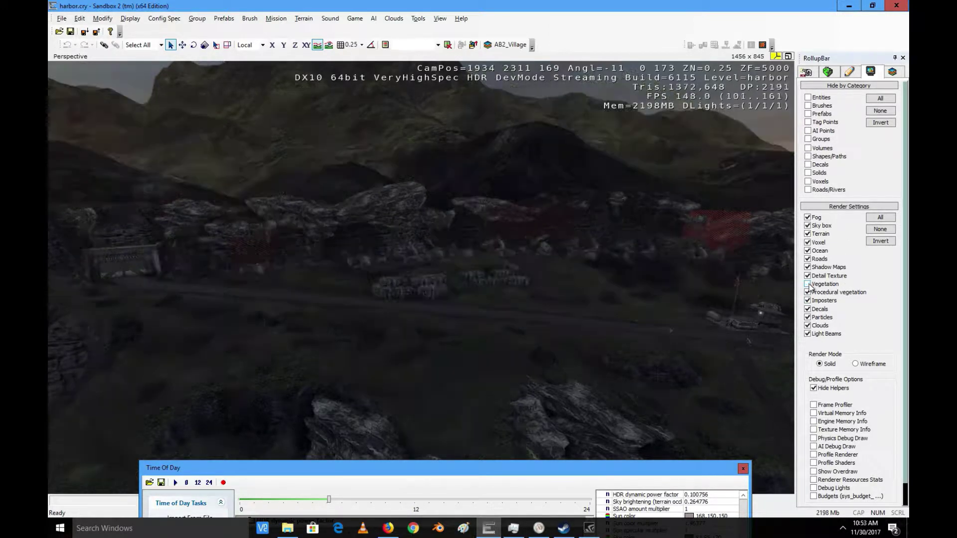
key(w)
mouse_move(396, 230)
right_down()
mouse_move(385, 231)
mouse_move(396, 231)
right_up()
key(w)
key(w)
key(w)
mouse_move(397, 232)
right_down()
mouse_move(424, 231)
mouse_move(396, 228)
mouse_move(396, 241)
right_up()
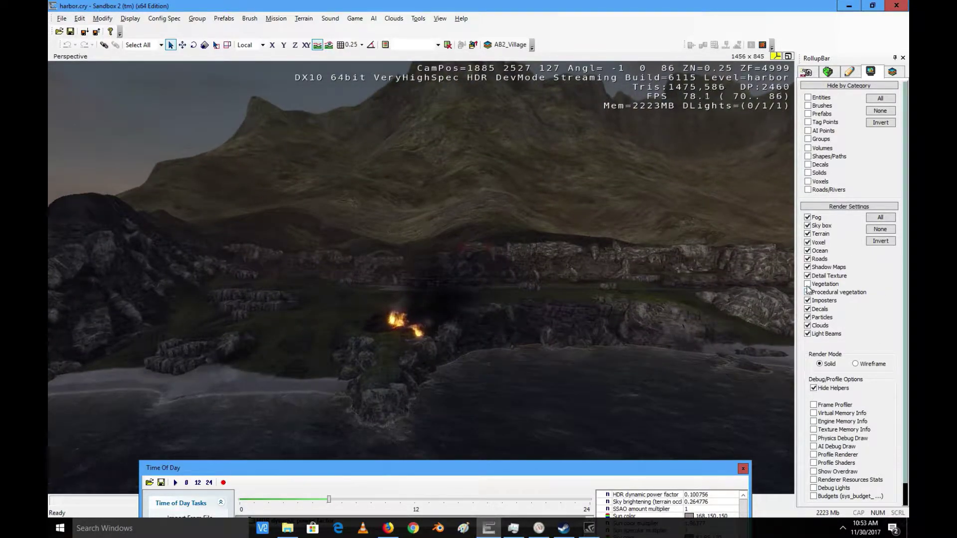
click(808, 284)
right_drag(495, 281, 527, 290)
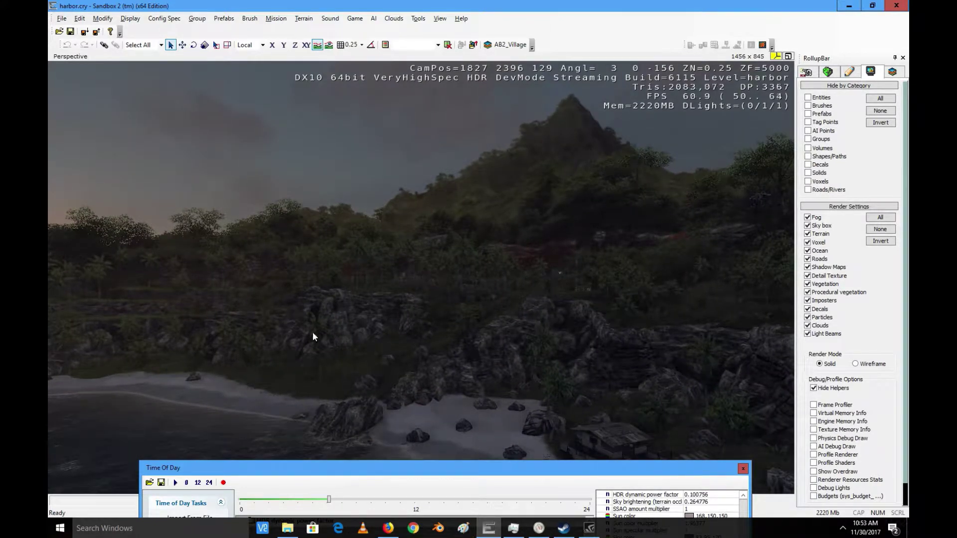
Start exporting the harbor level's terrain texture layers and create a TGeerrain_Layers folder in the Game directory for them
drag(402, 471, 435, 212)
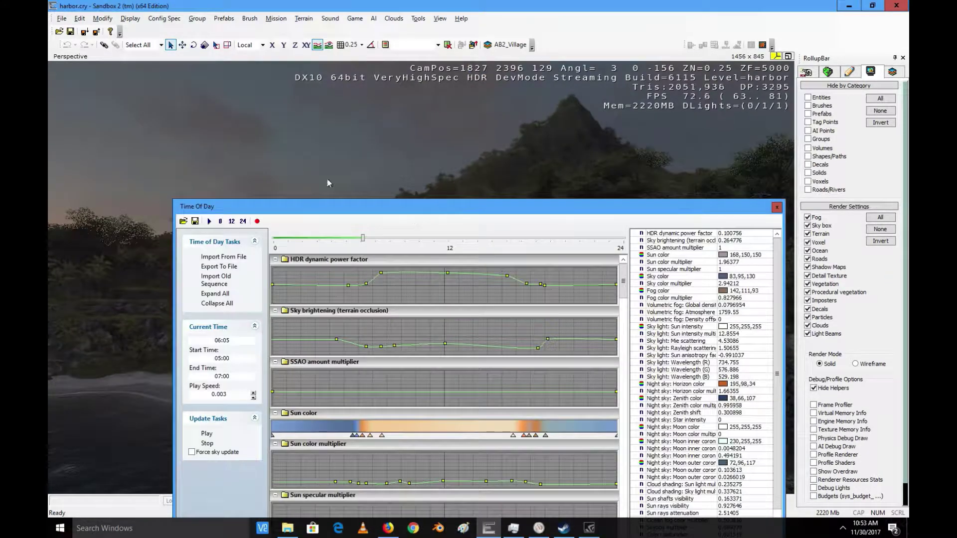
click(303, 19)
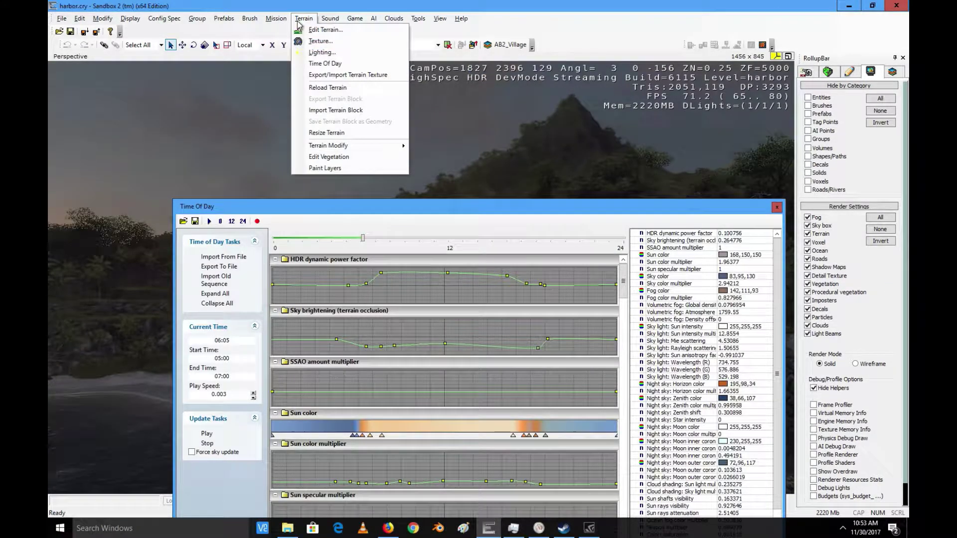
click(319, 41)
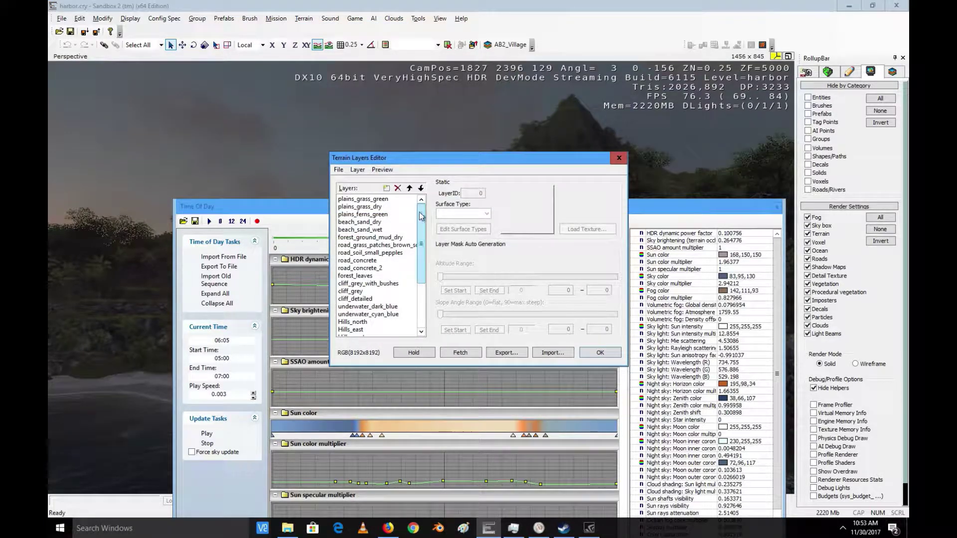
click(339, 170)
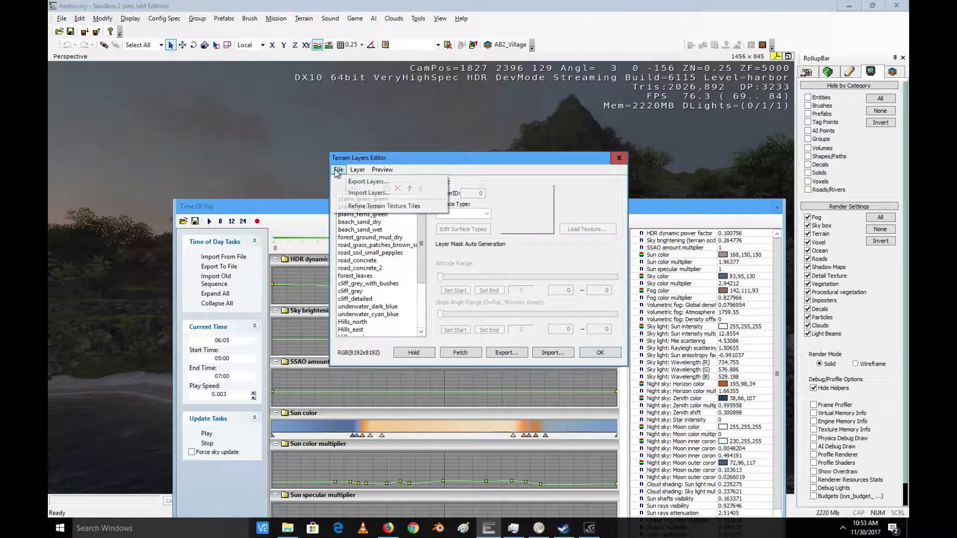
click(363, 188)
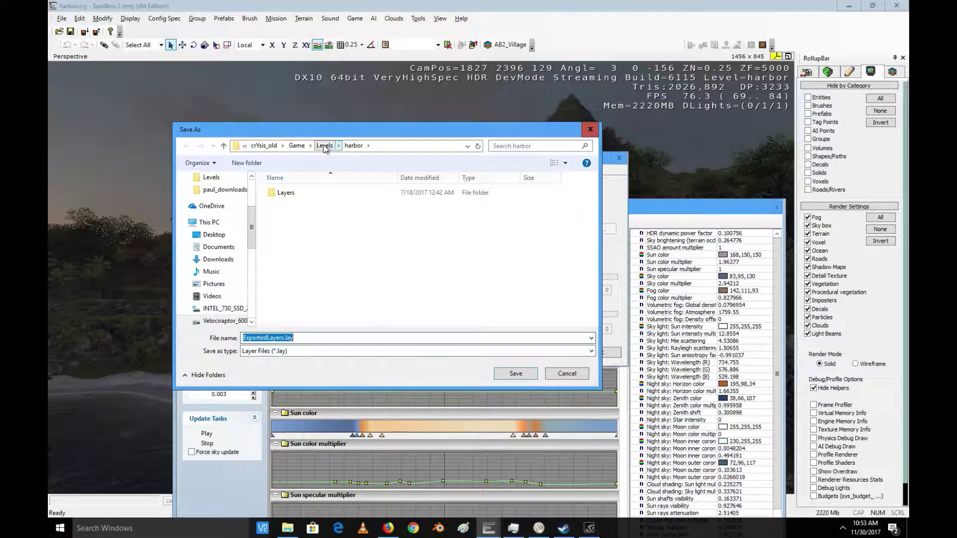
click(296, 145)
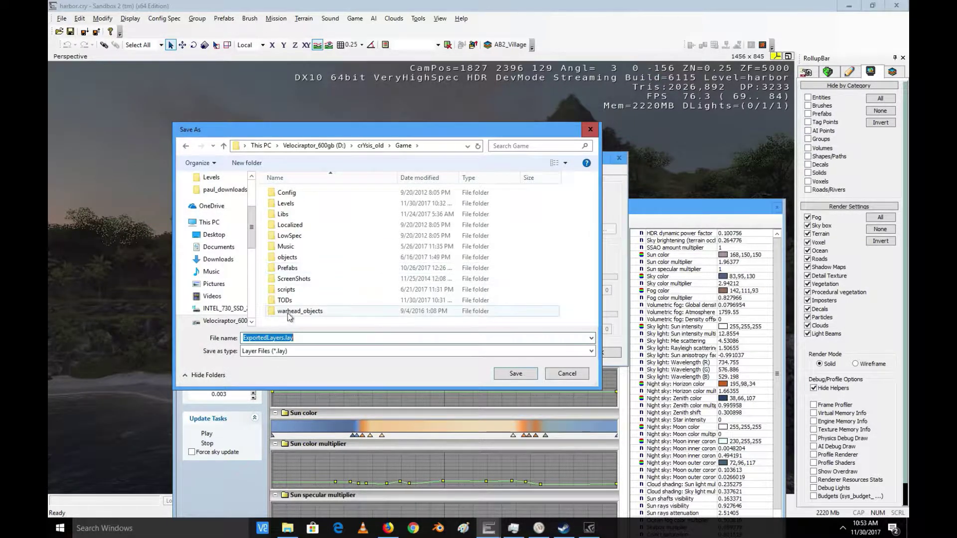
right_click(262, 294)
mouse_move(317, 398)
click(410, 394)
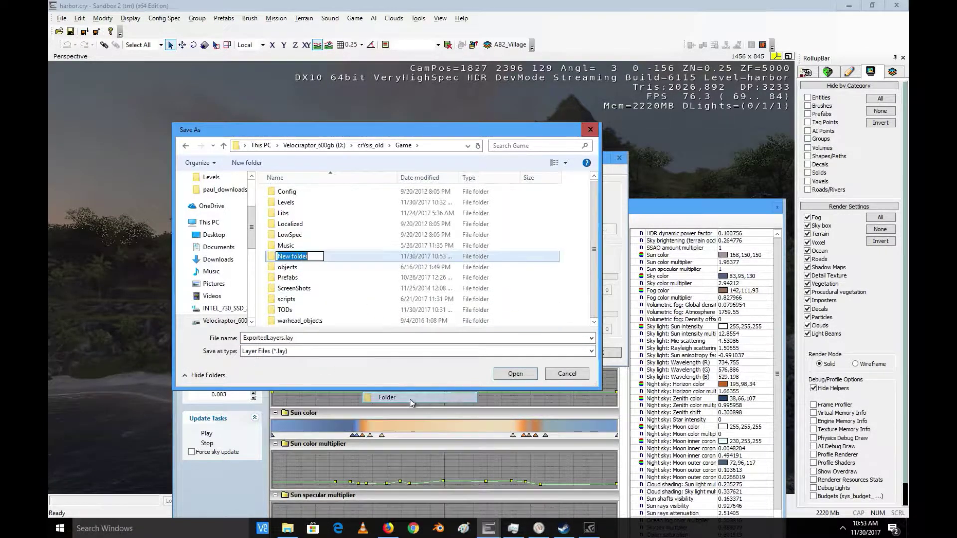
text(Layers)
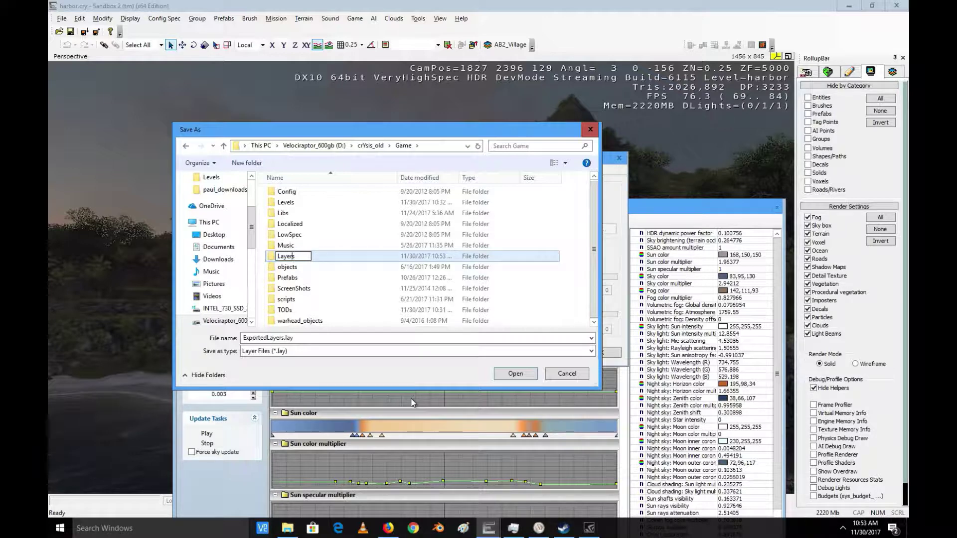
text(TGeerrain_)
click(382, 260)
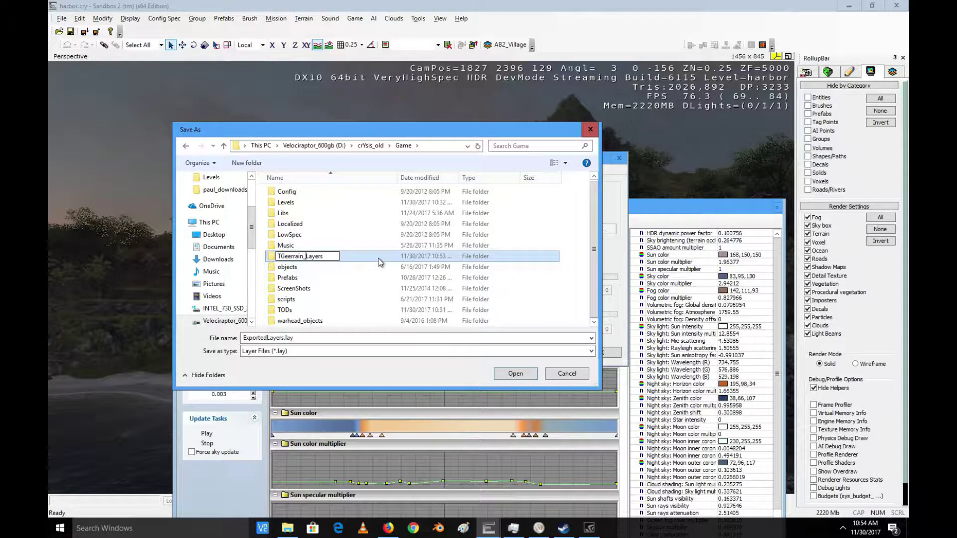
Export the harbor terrain layers as ExportedLayers.lay into the TGeerrain_Layers folder and close the Terrain Layers Editor
click(324, 299)
double_click(325, 299)
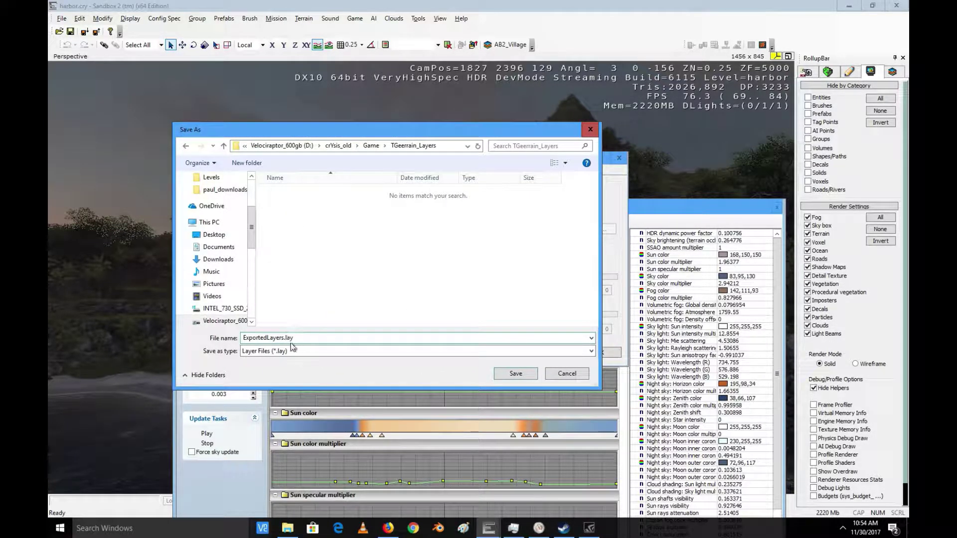
click(516, 374)
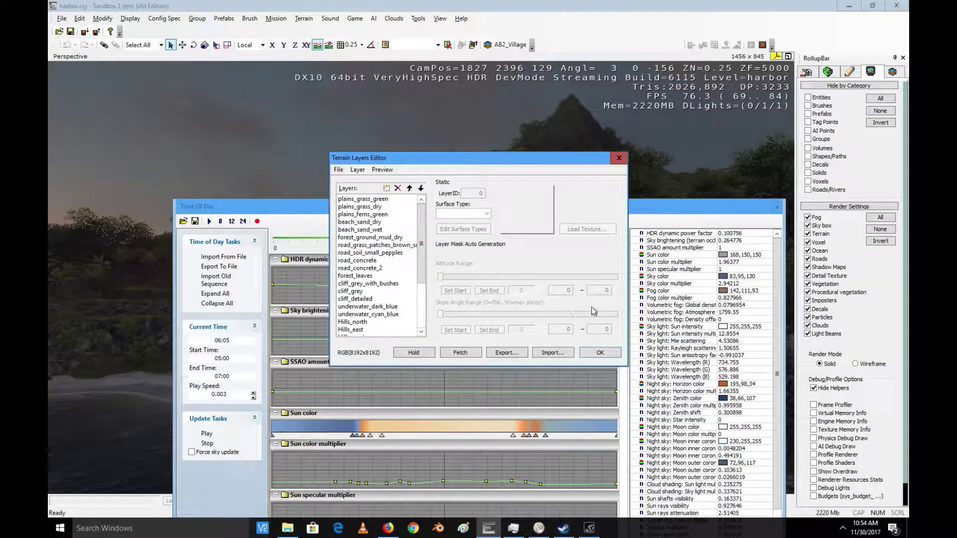
click(601, 353)
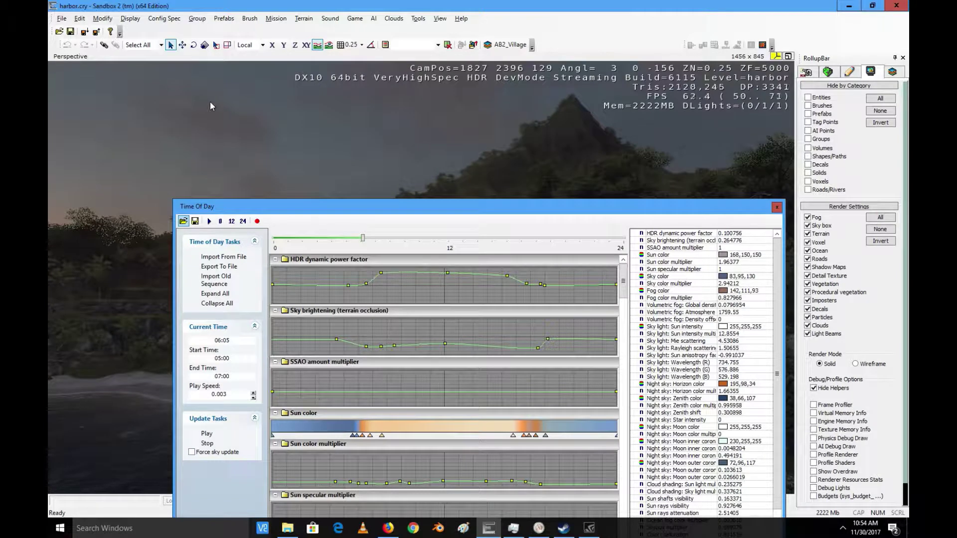
Save the harbor level and open lighttest.cry from the lighttest level folder, dismissing the errors report
click(61, 19)
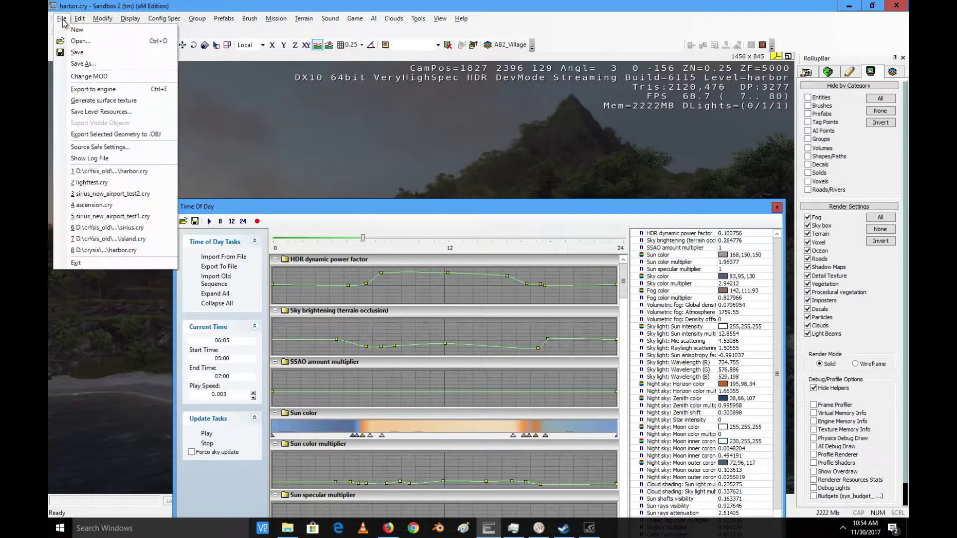
click(78, 52)
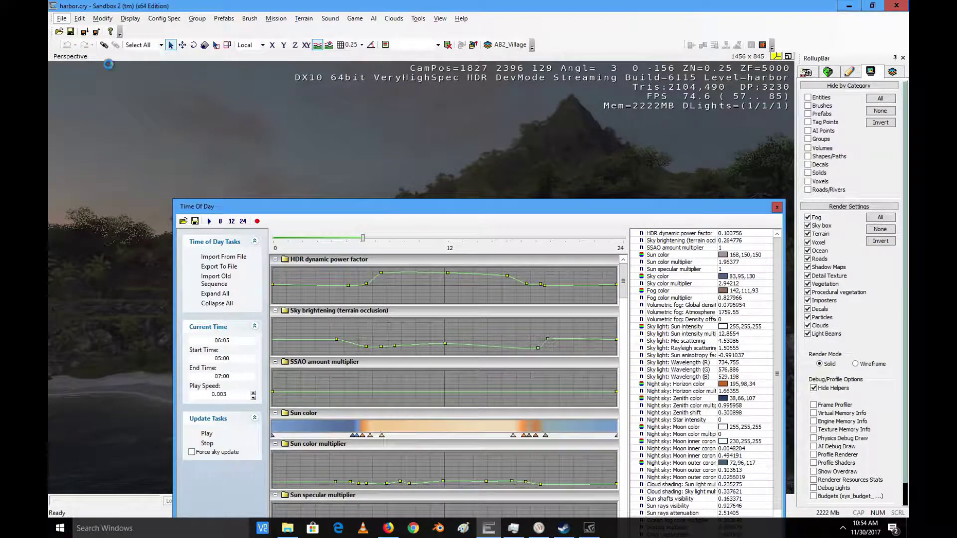
click(62, 18)
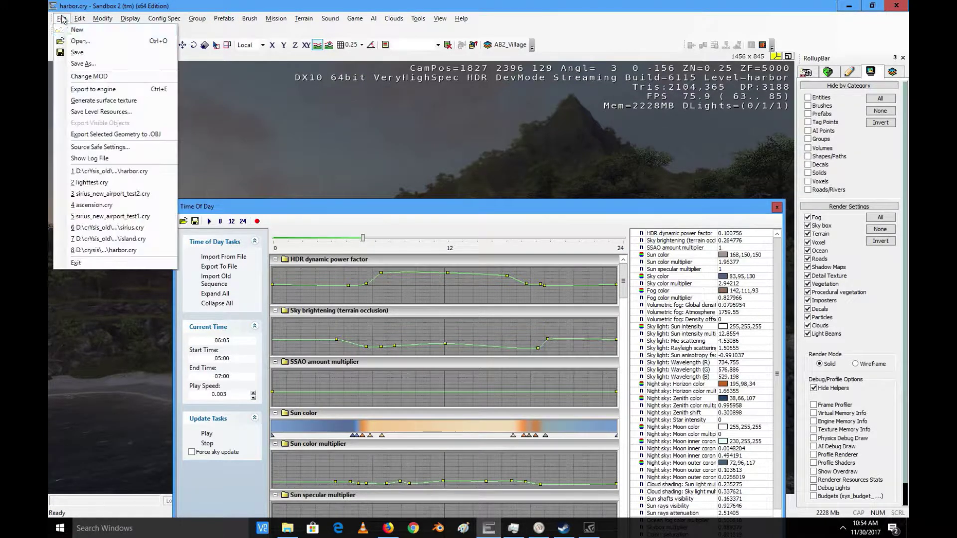
click(80, 41)
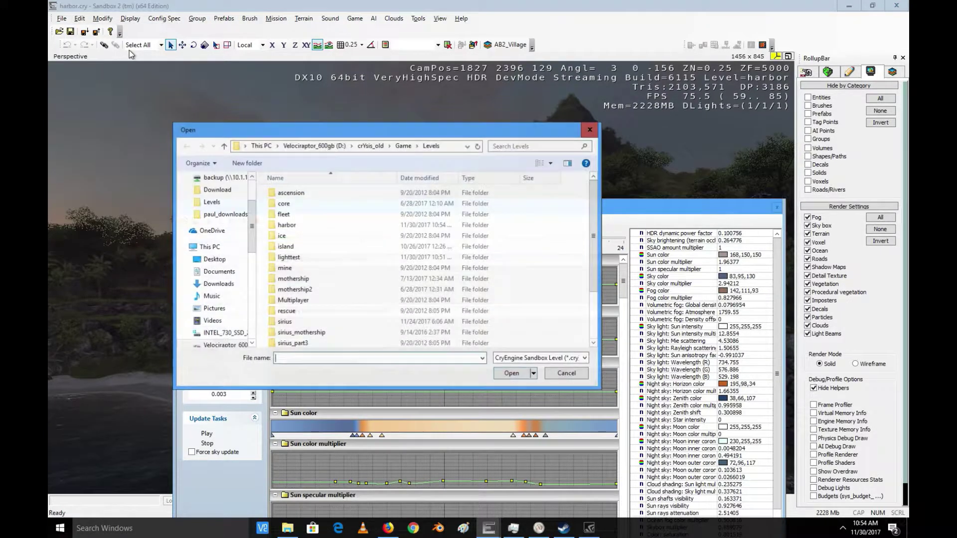
double_click(319, 323)
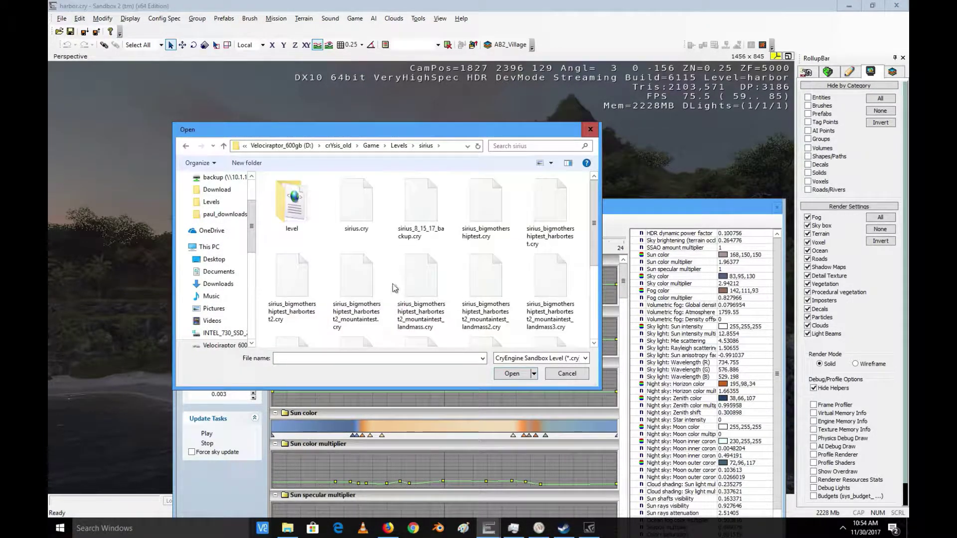
click(189, 148)
scroll(354, 342, down, 1)
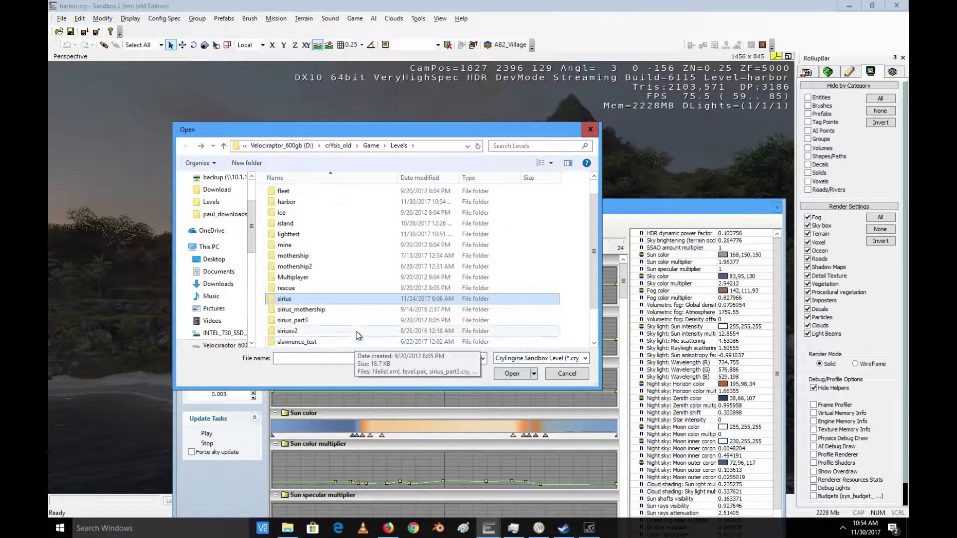
scroll(439, 312, down, 2)
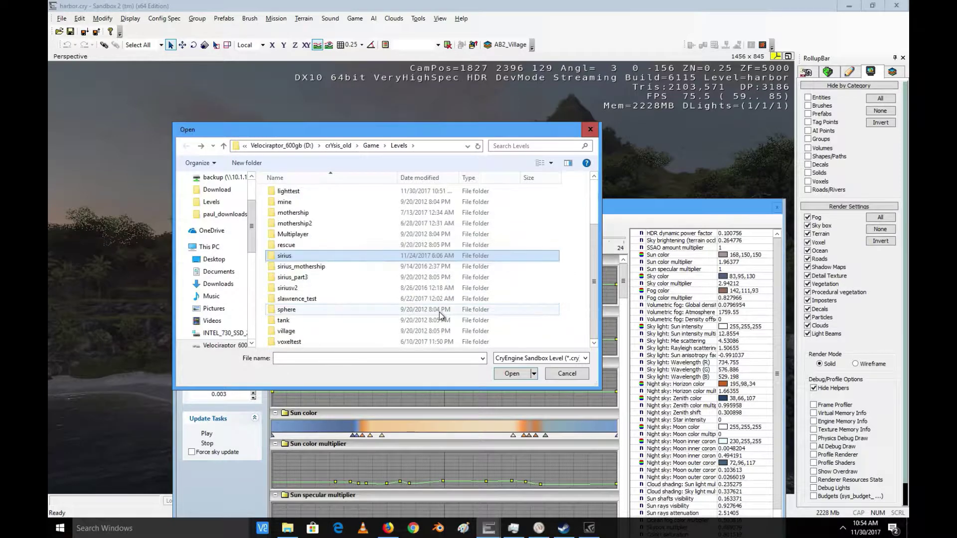
scroll(413, 312, up, 3)
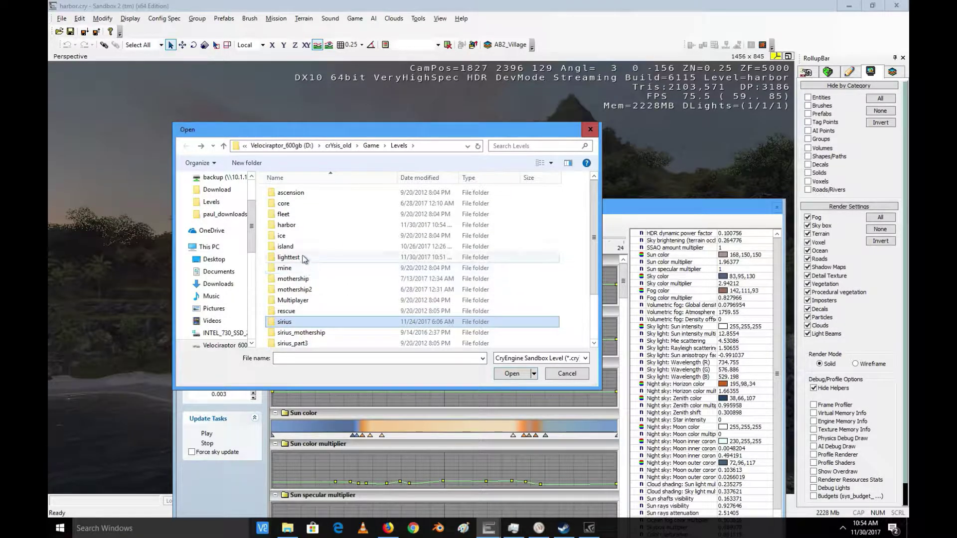
double_click(305, 257)
click(298, 192)
click(512, 373)
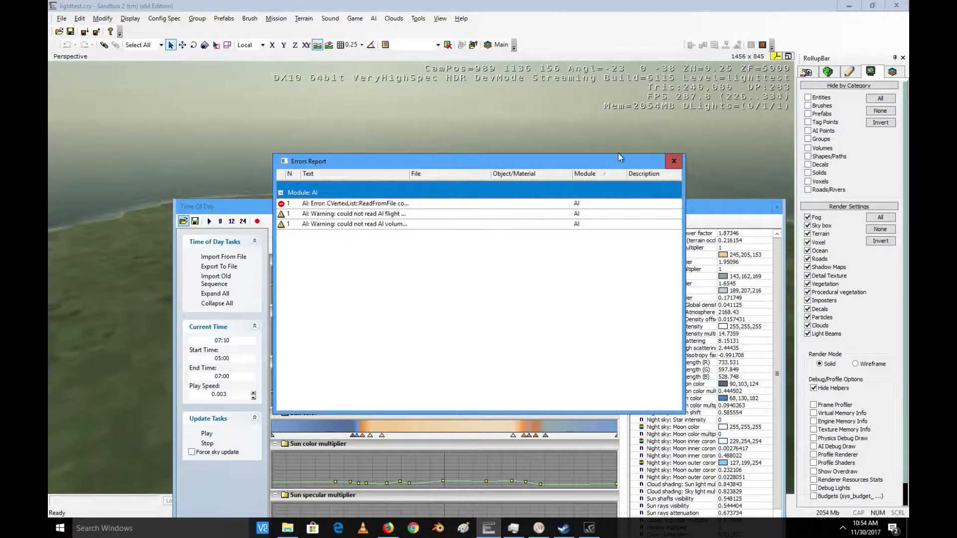
click(674, 161)
Import ExportedLayers.lay from the TGeerrain_Layers folder into the lighttest level's Terrain Layers Editor
drag(333, 206, 529, 461)
click(62, 18)
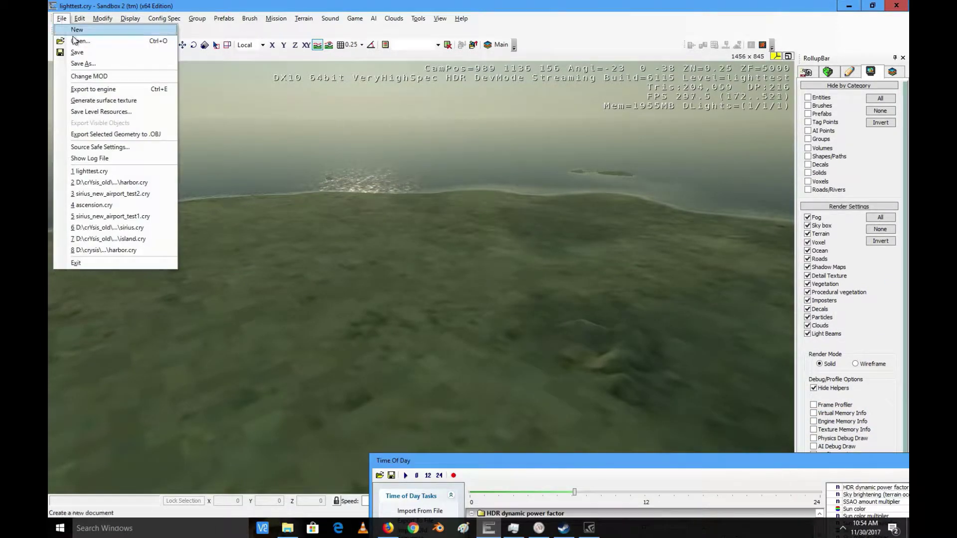
click(61, 18)
click(304, 18)
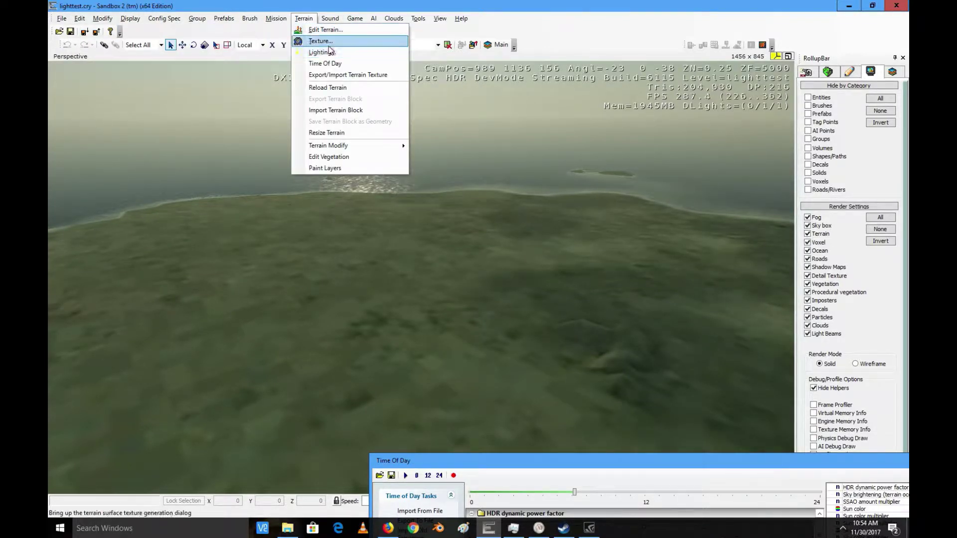
click(323, 41)
click(338, 170)
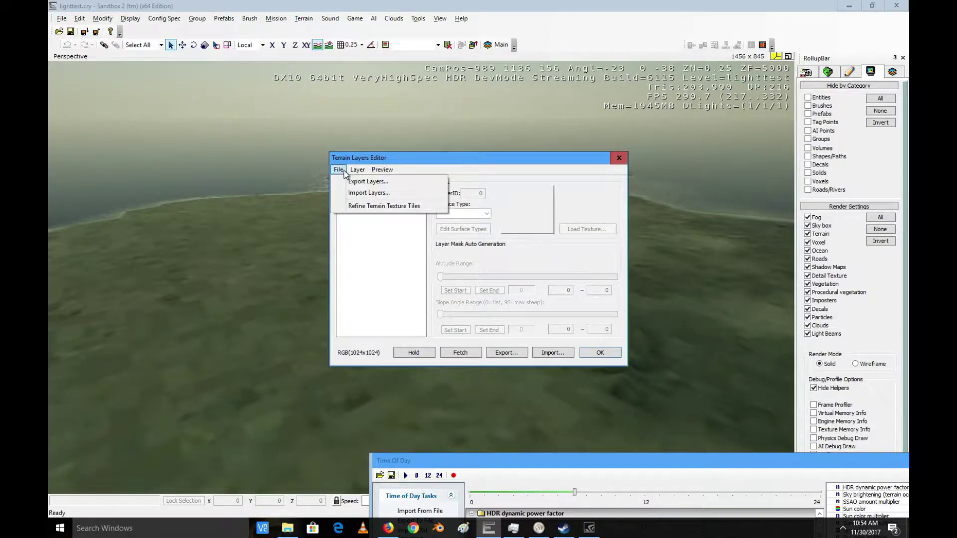
click(352, 194)
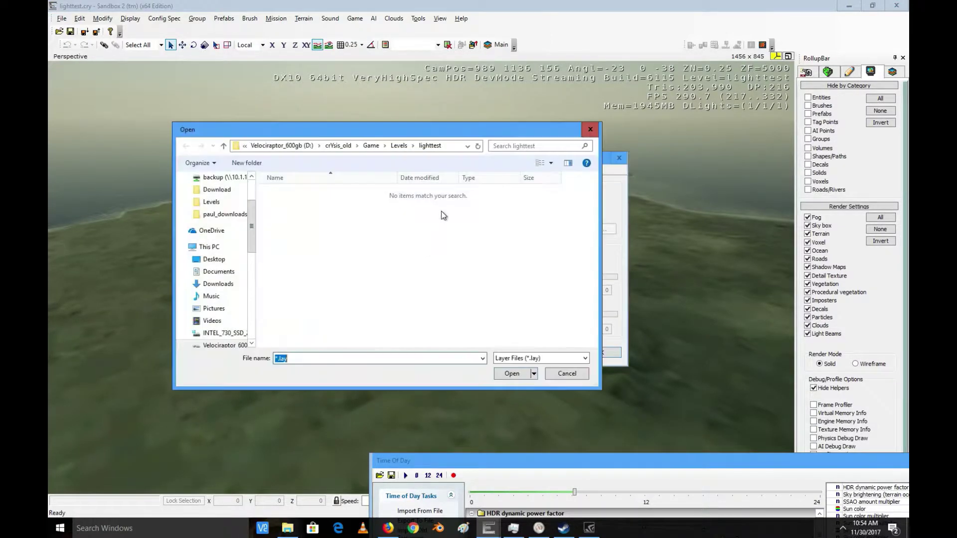
click(394, 147)
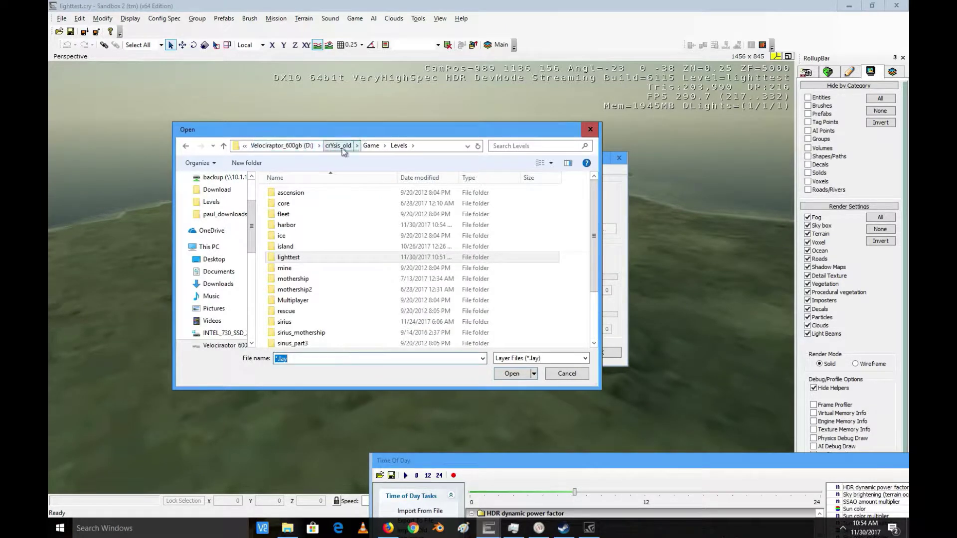
click(371, 145)
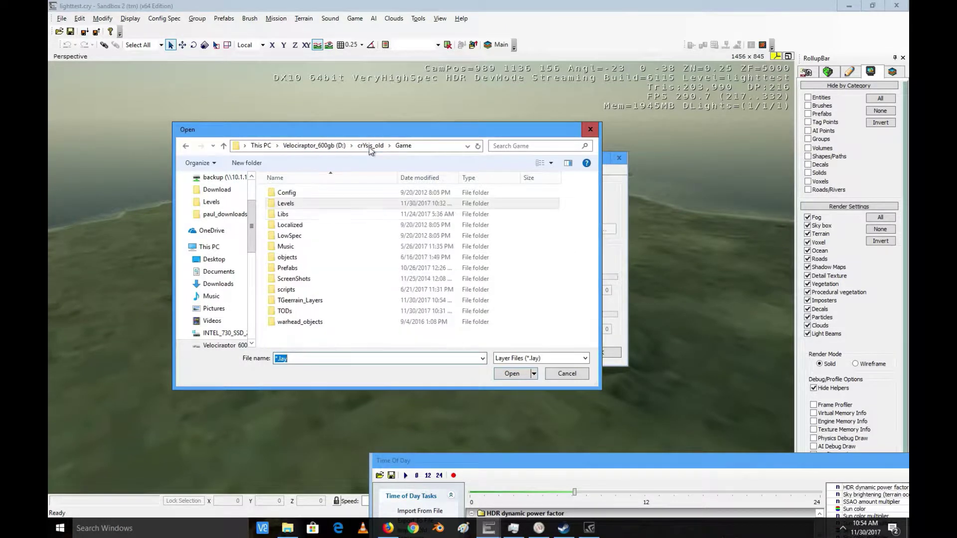
double_click(322, 300)
click(316, 193)
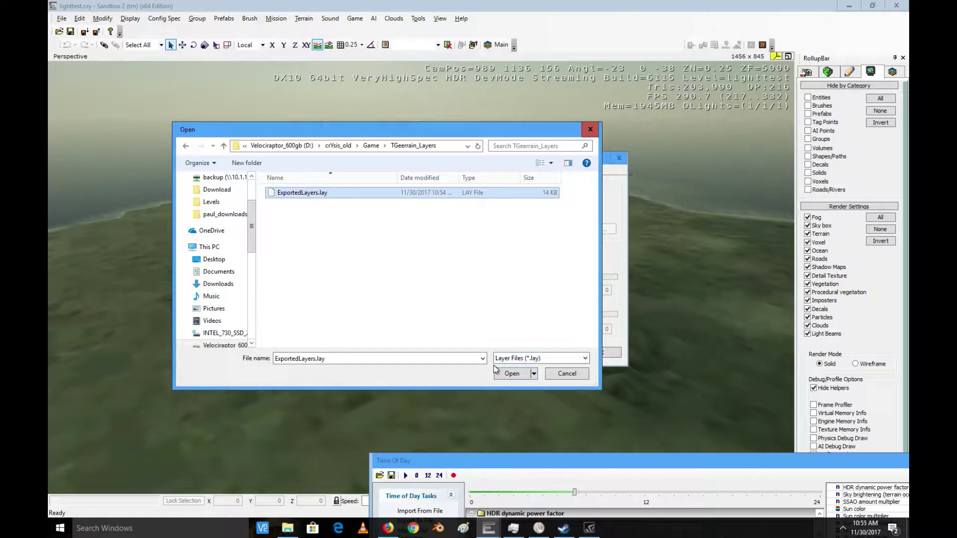
click(509, 374)
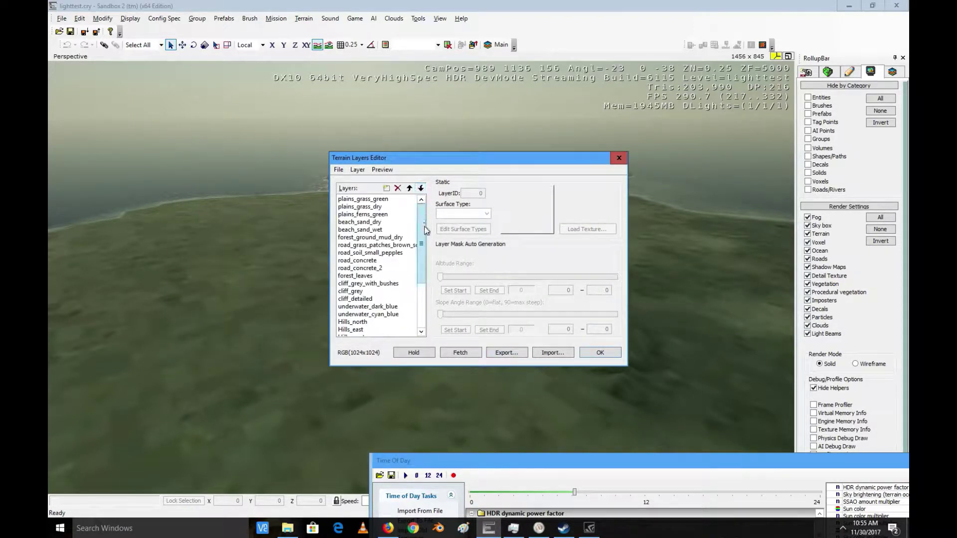
Examine the imported plains_grass_green and plains_grass_dry layers, including their textures and available surface types
mouse_move(424, 222)
mouse_down()
mouse_move(423, 249)
mouse_move(423, 207)
mouse_up()
drag(429, 166, 580, 116)
click(529, 156)
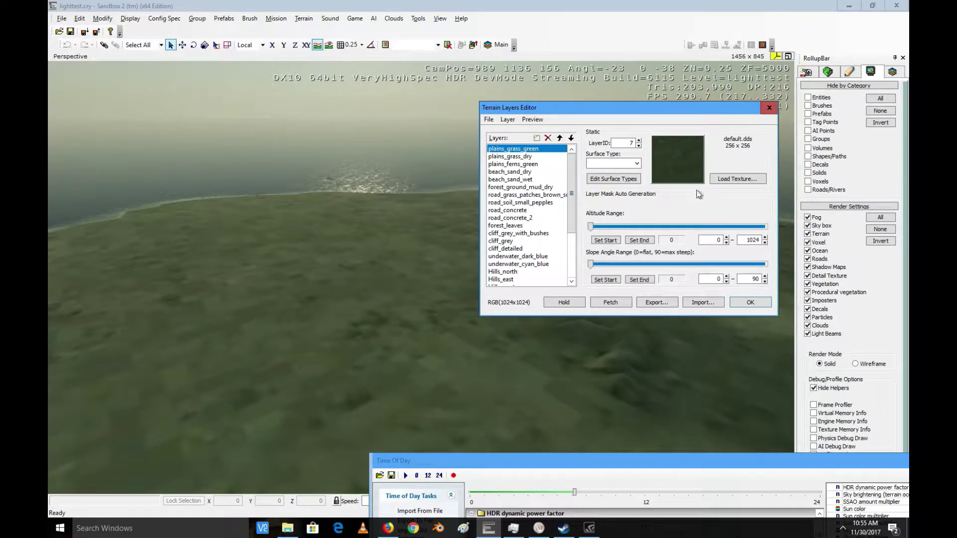
click(521, 157)
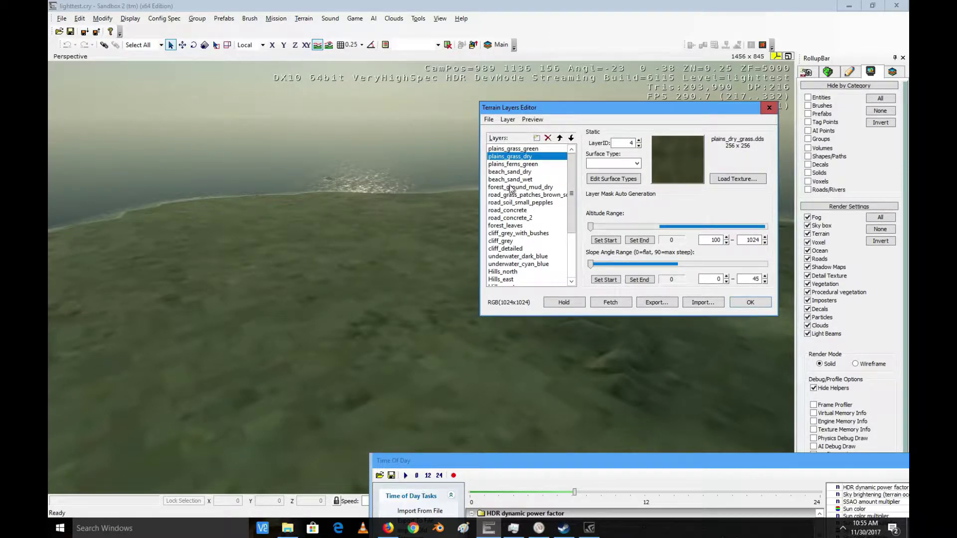
click(619, 164)
click(637, 163)
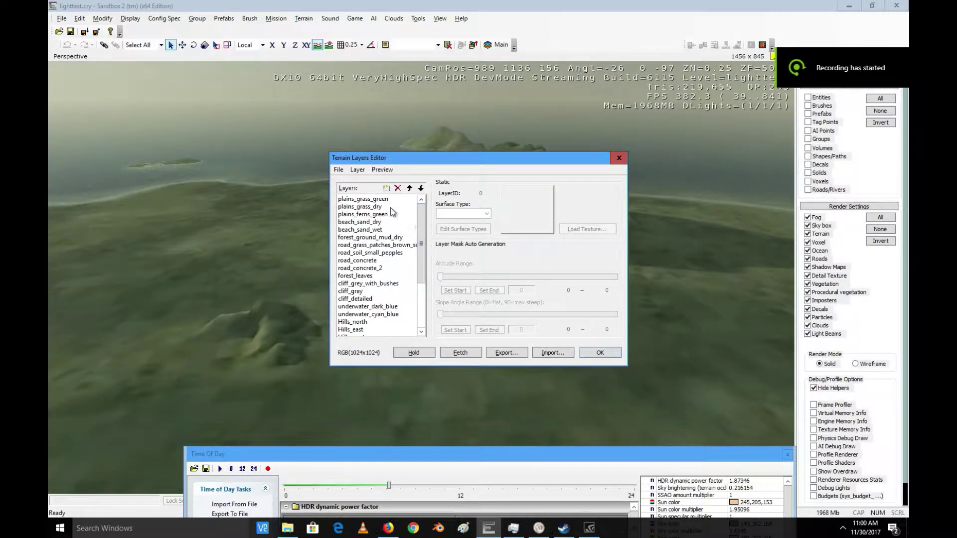
Assign the plains_grass_green surface type to the plains_grass_green terrain layer
click(371, 200)
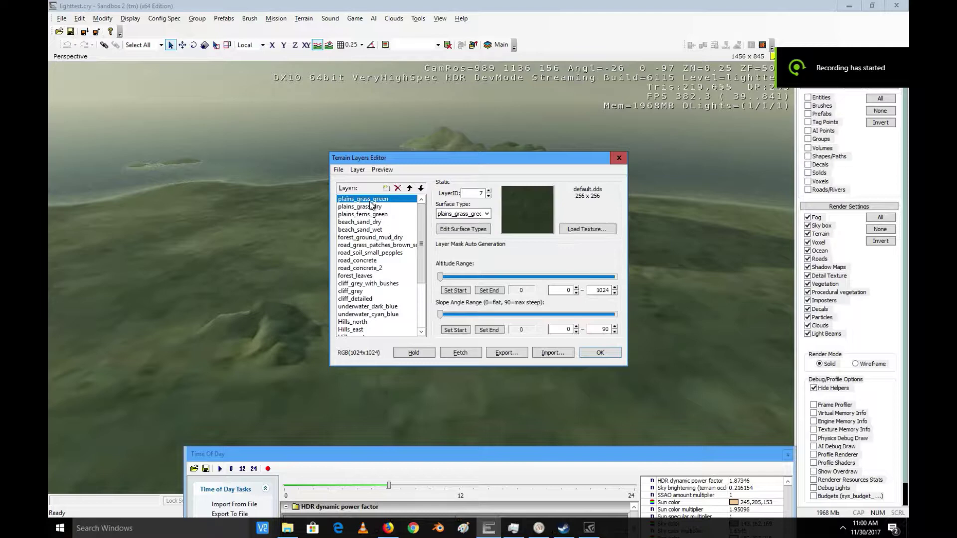
click(472, 213)
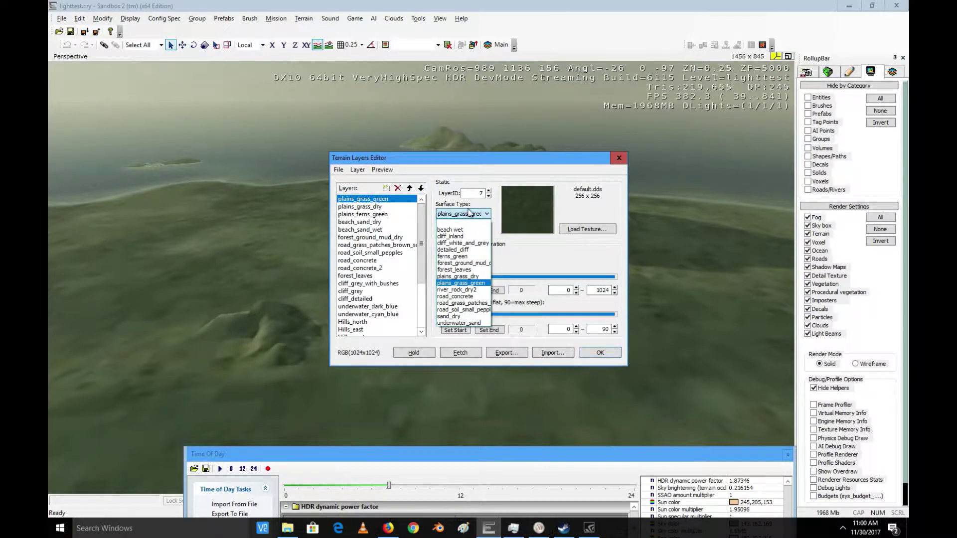
click(477, 284)
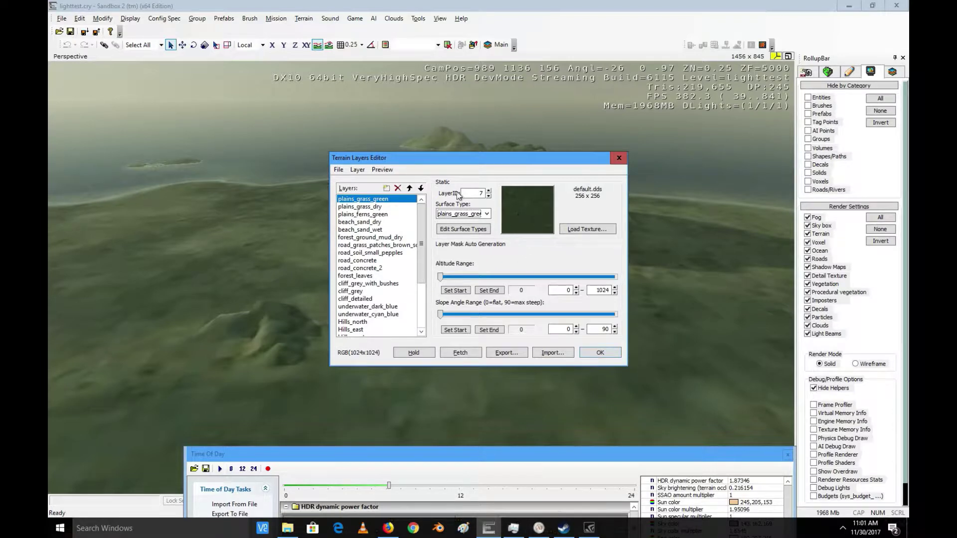
Close the Terrain Layers Editor and open the terrain Layer Painter
click(600, 352)
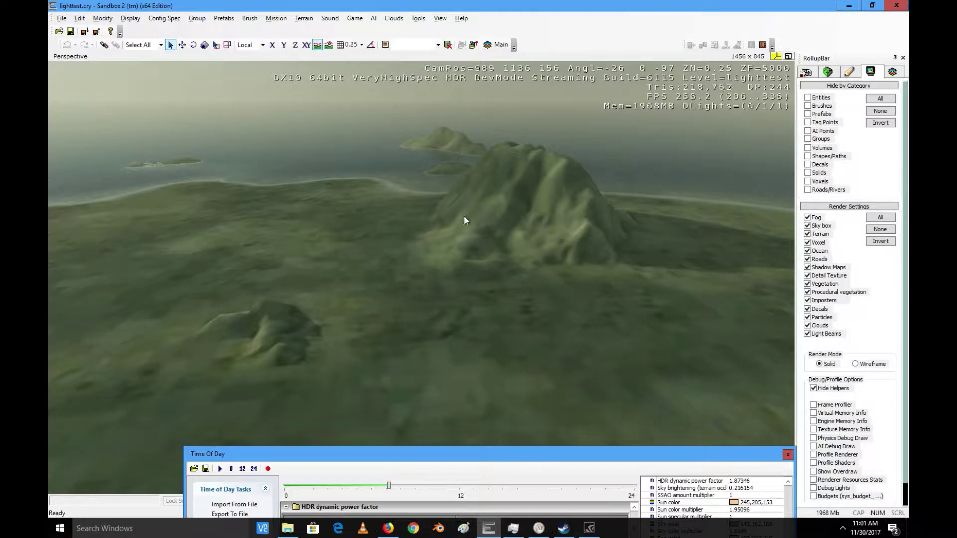
click(828, 73)
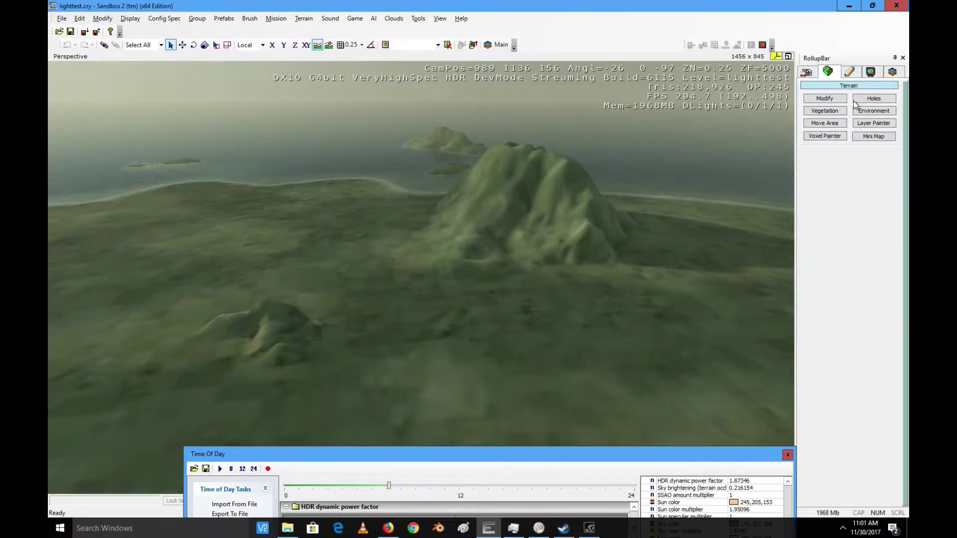
click(870, 123)
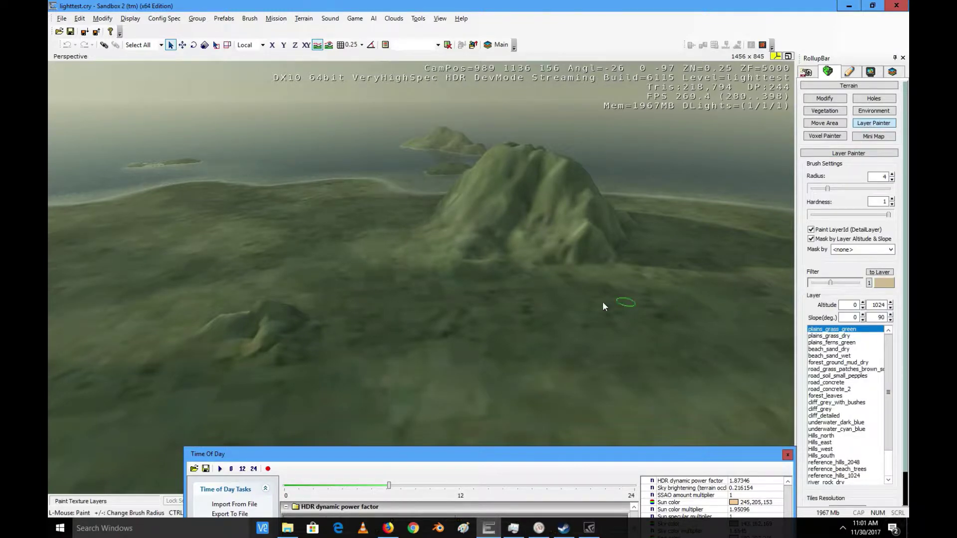
Paint the cliff_detailed layer across one face of the large steep hill with a brush radius of 4
key(w)
right_drag(437, 188, 436, 186)
key(w)
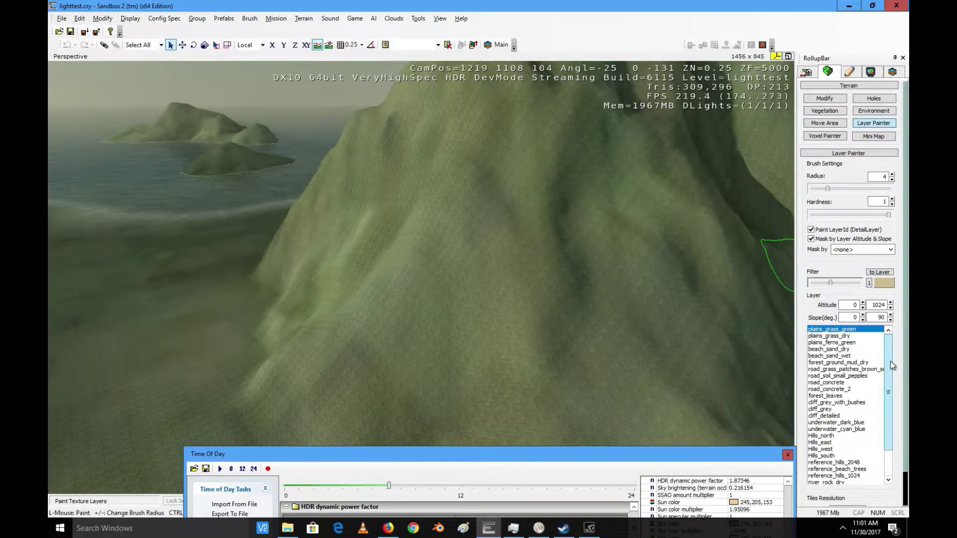
drag(890, 361, 890, 394)
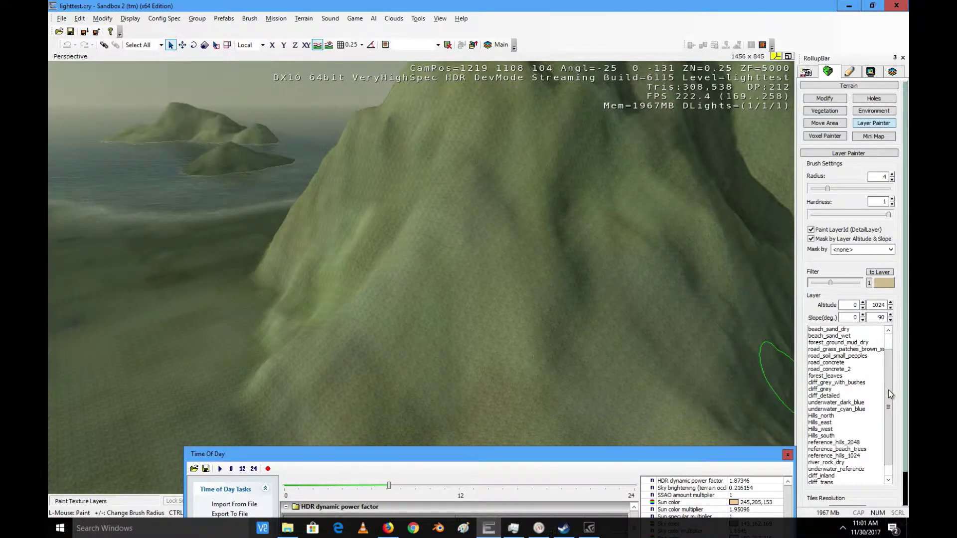
click(836, 397)
key(a)
right_drag(515, 255, 515, 256)
key(s)
key(w)
mouse_move(433, 250)
mouse_down()
mouse_move(289, 271)
mouse_move(544, 306)
mouse_move(421, 245)
mouse_up()
key(d)
right_drag(421, 244, 385, 246)
key(d)
mouse_move(519, 280)
mouse_down()
mouse_move(480, 240)
mouse_move(613, 299)
mouse_move(747, 207)
mouse_move(537, 213)
mouse_up()
key(d)
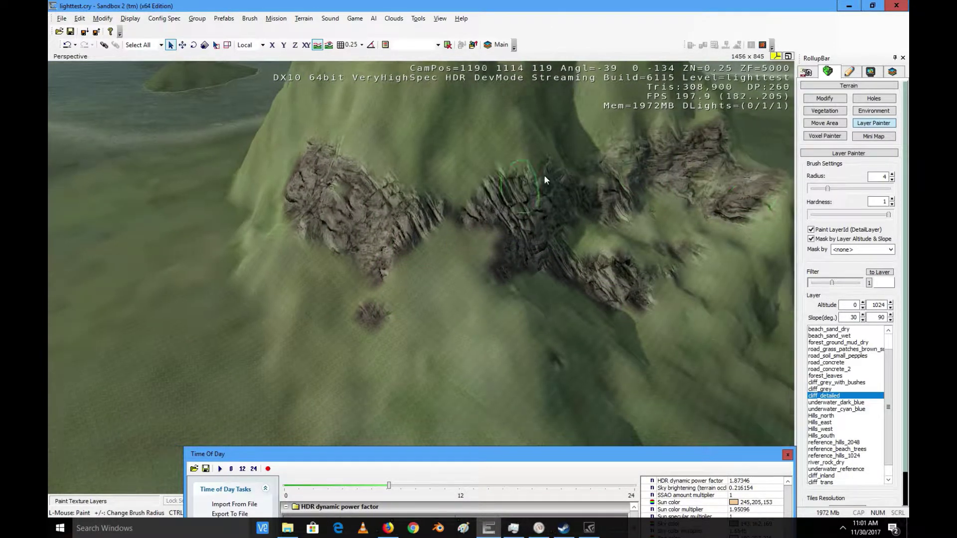
Extend the cliff_detailed rock down the lower slopes and around onto the neighbouring face of the hill
right_drag(509, 208, 499, 236)
mouse_move(500, 236)
mouse_down()
mouse_move(294, 270)
mouse_move(559, 370)
mouse_up()
mouse_move(559, 370)
right_down()
mouse_move(565, 363)
mouse_move(553, 366)
right_up()
mouse_move(554, 366)
mouse_down()
mouse_move(521, 378)
mouse_move(698, 399)
mouse_up()
key(d)
right_drag(773, 362, 673, 334)
key(s)
mouse_move(475, 269)
mouse_down()
mouse_move(453, 259)
mouse_move(497, 276)
mouse_move(564, 372)
mouse_move(471, 289)
mouse_move(395, 369)
mouse_move(495, 381)
mouse_move(507, 312)
mouse_up()
key(d)
right_drag(555, 300, 554, 300)
key(s)
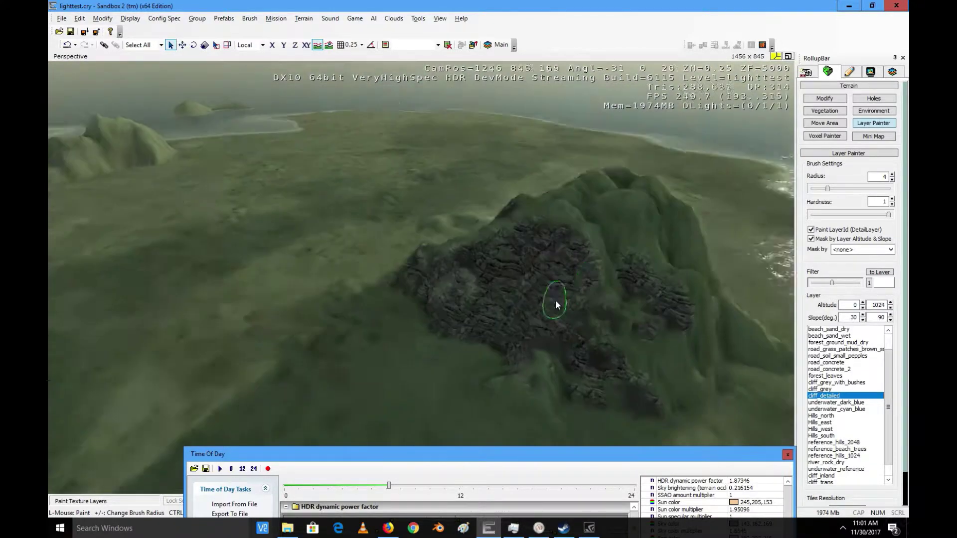
Cover the remaining sides and upper slopes of the hill with cliff_detailed rock
mouse_move(449, 219)
mouse_down()
mouse_move(408, 255)
mouse_move(413, 367)
mouse_move(390, 322)
mouse_move(486, 350)
mouse_move(469, 324)
mouse_up()
key(d)
right_drag(441, 326, 435, 318)
key(s)
key(d)
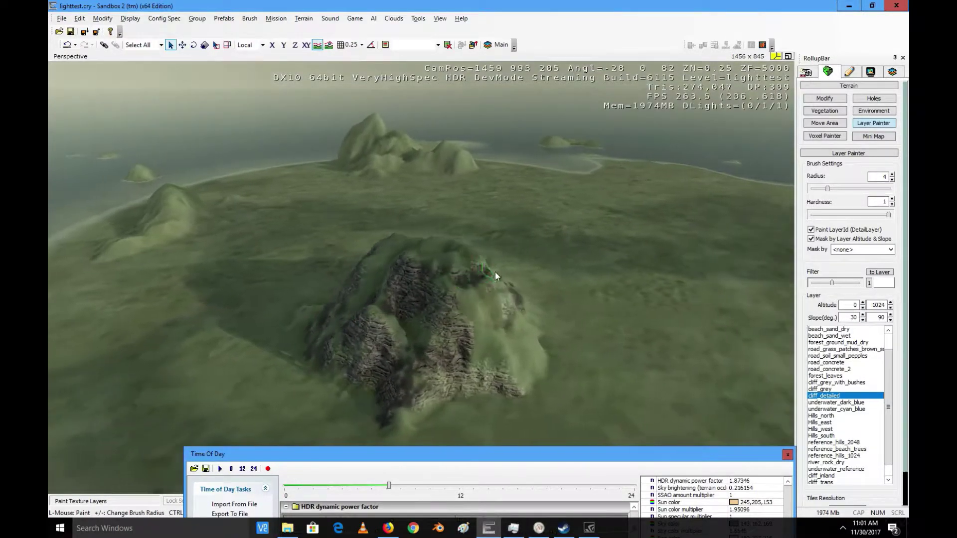
mouse_move(494, 271)
mouse_down()
mouse_move(372, 331)
mouse_move(453, 338)
mouse_move(414, 328)
mouse_up()
key(d)
right_drag(414, 328, 415, 325)
mouse_move(415, 325)
mouse_down()
mouse_move(393, 268)
mouse_move(297, 327)
mouse_up()
key(d)
key(d)
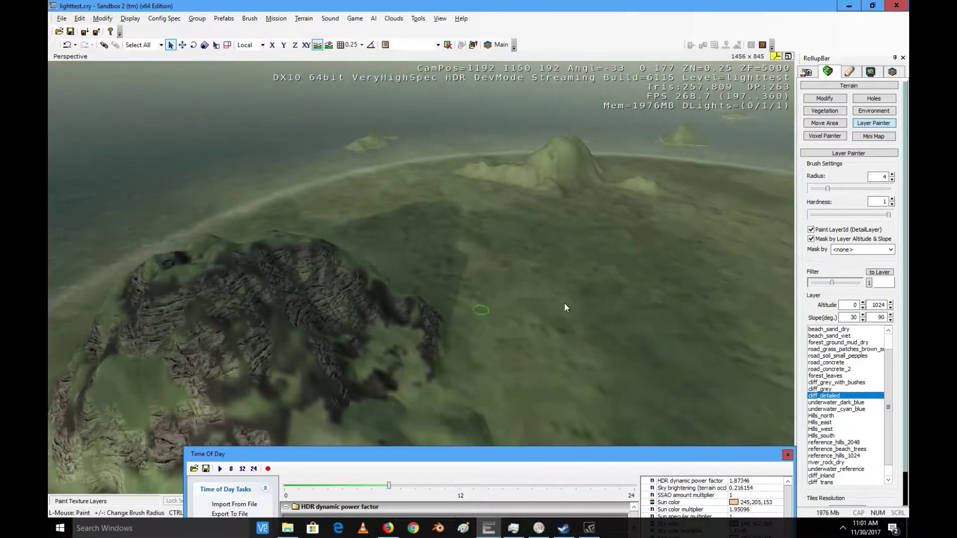
Paint the cliff_grey layer over the bare green patches between the rocks on the hill
click(829, 389)
mouse_move(362, 386)
mouse_down()
mouse_move(250, 356)
mouse_move(302, 375)
mouse_up()
key(w)
right_drag(360, 393, 370, 390)
key(w)
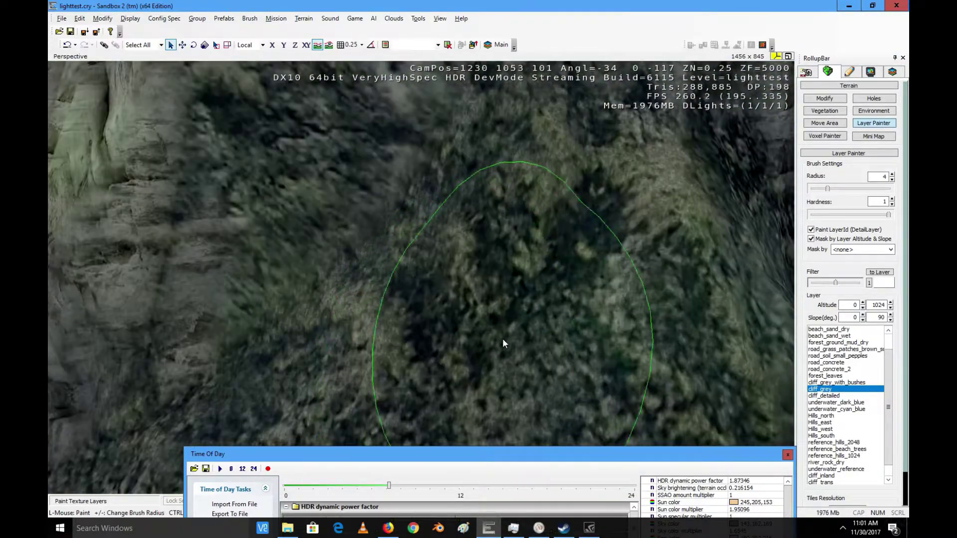
key(s)
key(d)
right_drag(502, 339, 500, 344)
key(s)
drag(338, 319, 418, 346)
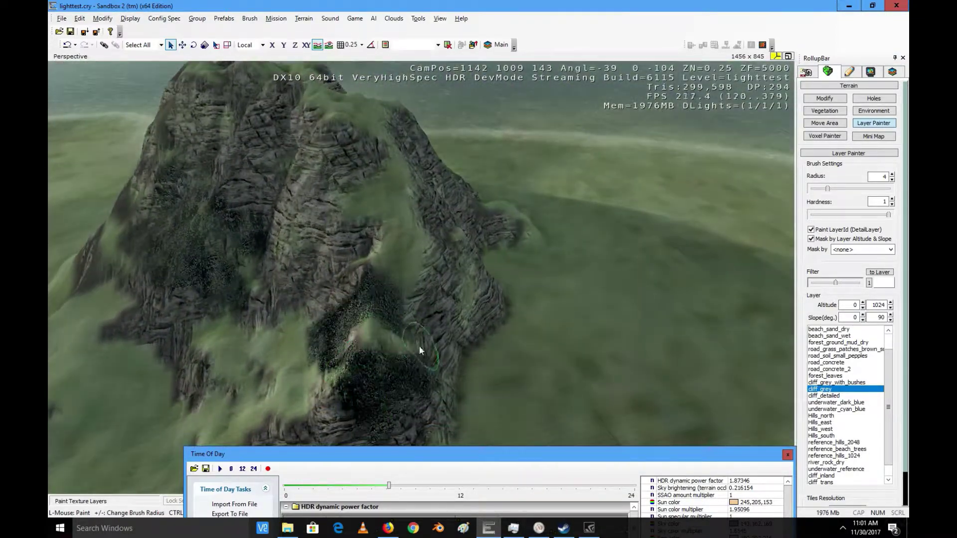
key(d)
right_drag(573, 298, 574, 299)
key(w)
key(s)
key(d)
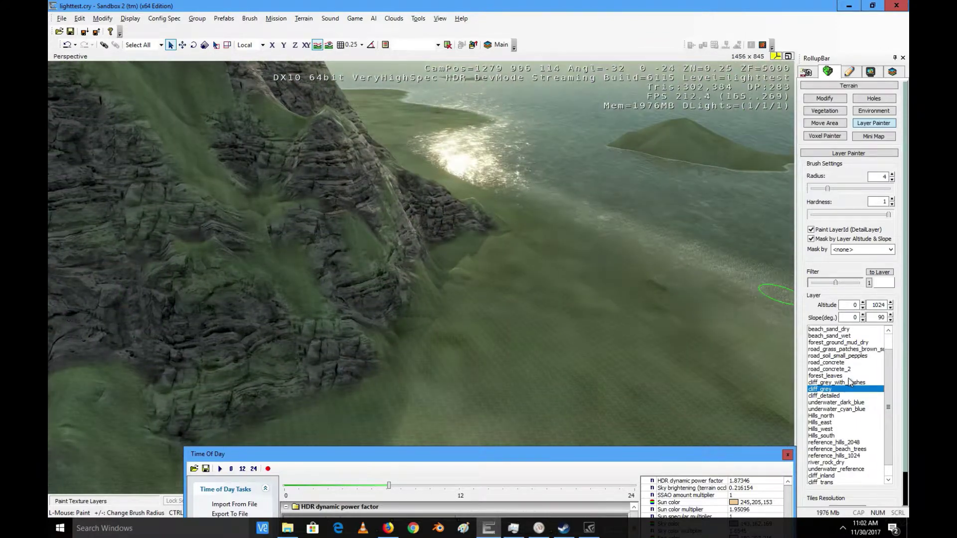
Choose the beach_sand_wet layer for painting the shore and enlarge the brush radius to 43.651
click(840, 331)
key(s)
key(d)
right_drag(605, 293, 606, 293)
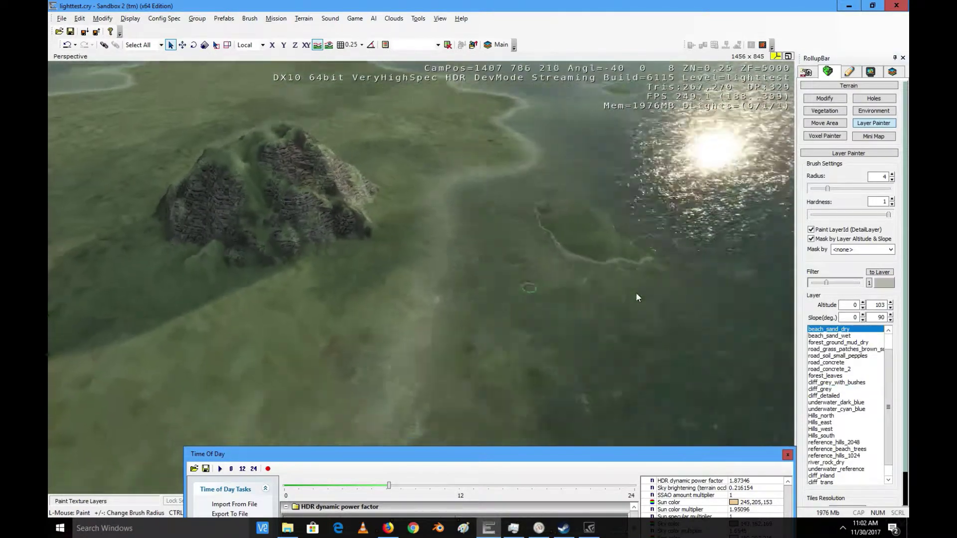
key(s)
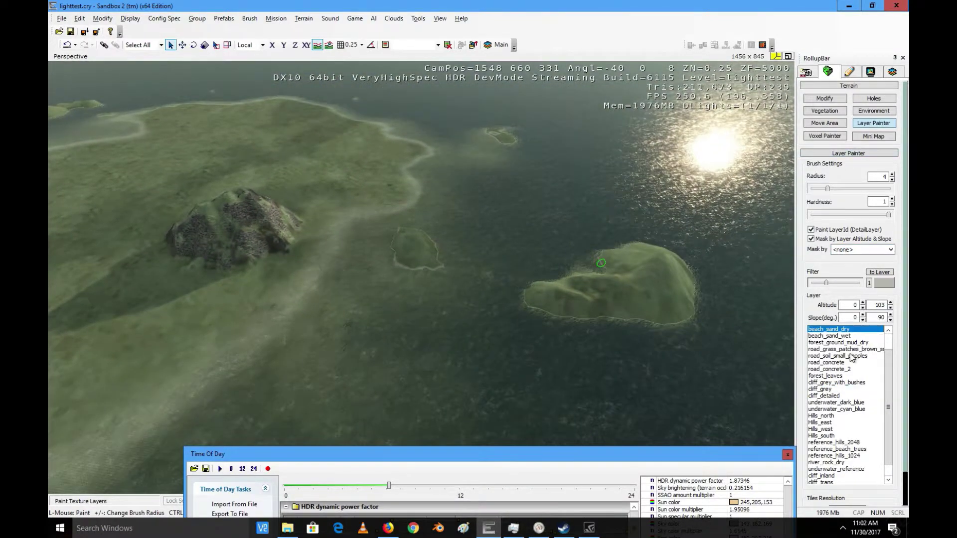
click(842, 336)
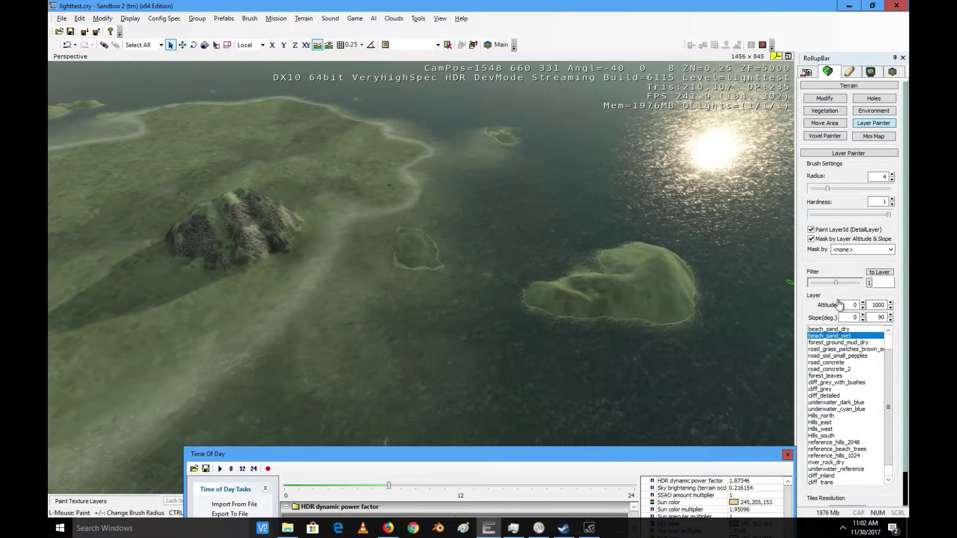
drag(830, 190, 840, 189)
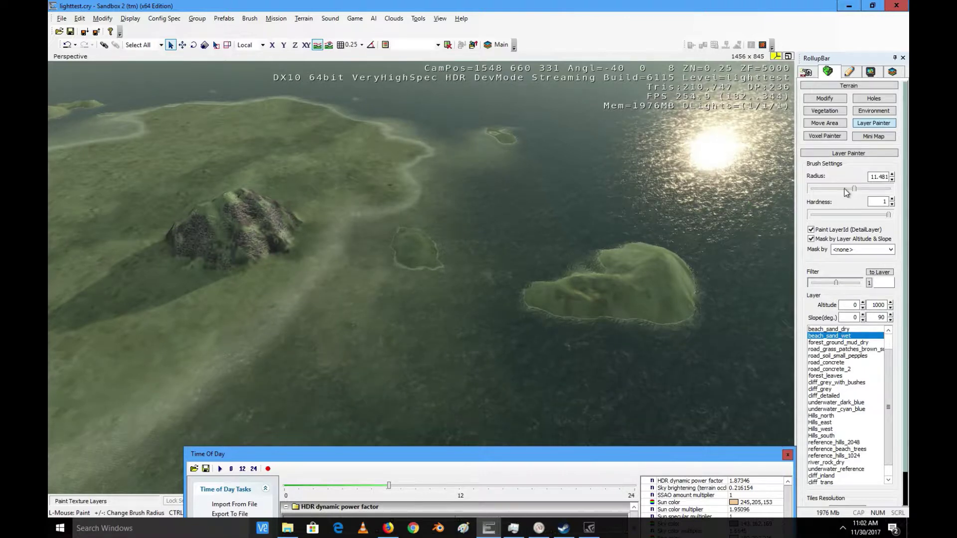
Paint beach_sand_wet along the main island's curved shoreline, starting beside the rocky hill
key(w)
right_drag(390, 232, 446, 238)
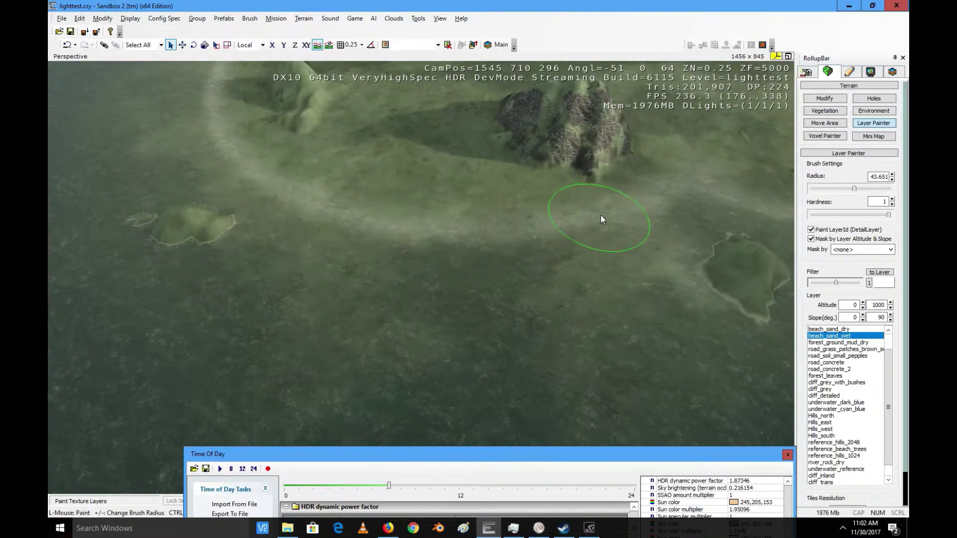
mouse_move(601, 223)
mouse_down()
mouse_move(526, 245)
mouse_move(362, 236)
mouse_move(266, 194)
mouse_move(272, 187)
mouse_up()
key(a)
right_drag(271, 184, 271, 184)
key(s)
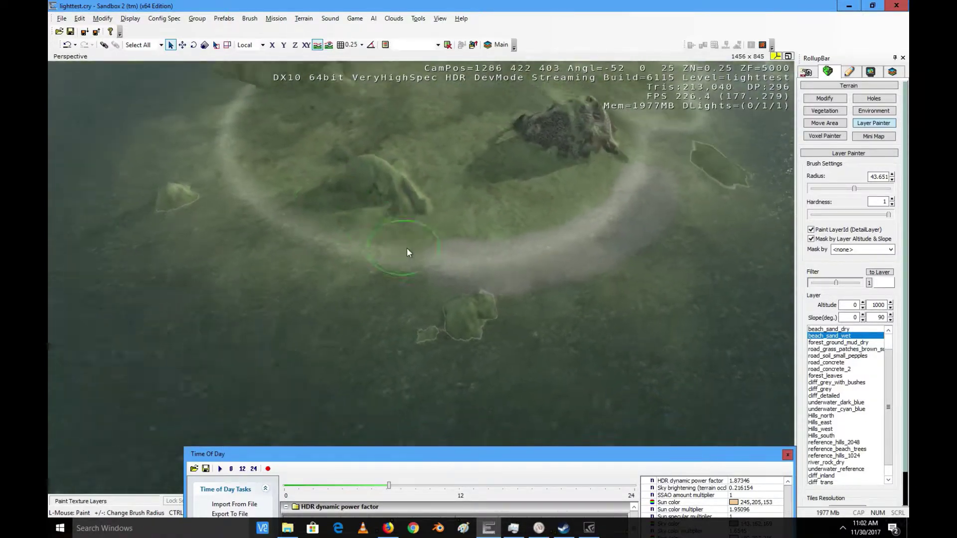
drag(456, 269, 336, 228)
drag(299, 176, 284, 148)
key(a)
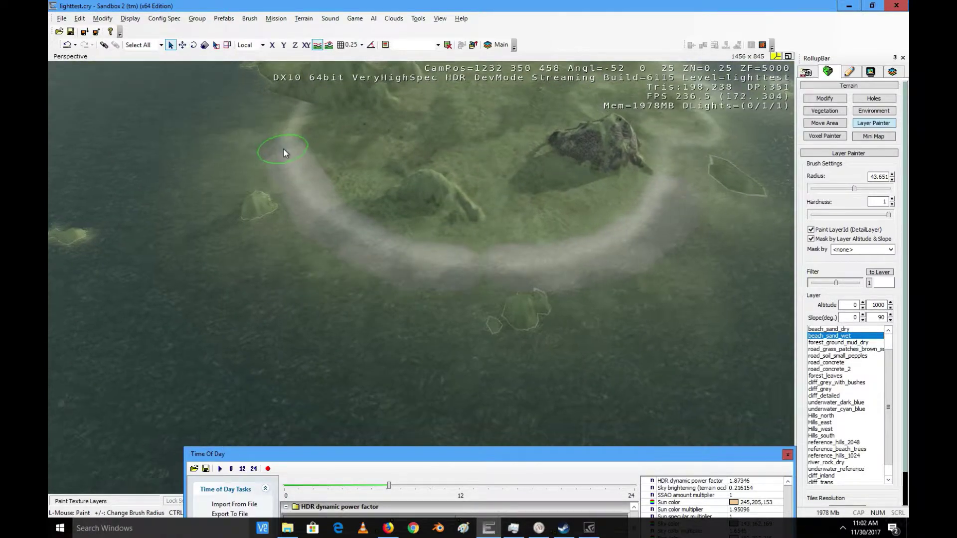
Try to extend the wet sand past the steep green hill at the shore, and undo the last stroke
key(s)
right_drag(283, 148, 283, 148)
drag(264, 245, 261, 247)
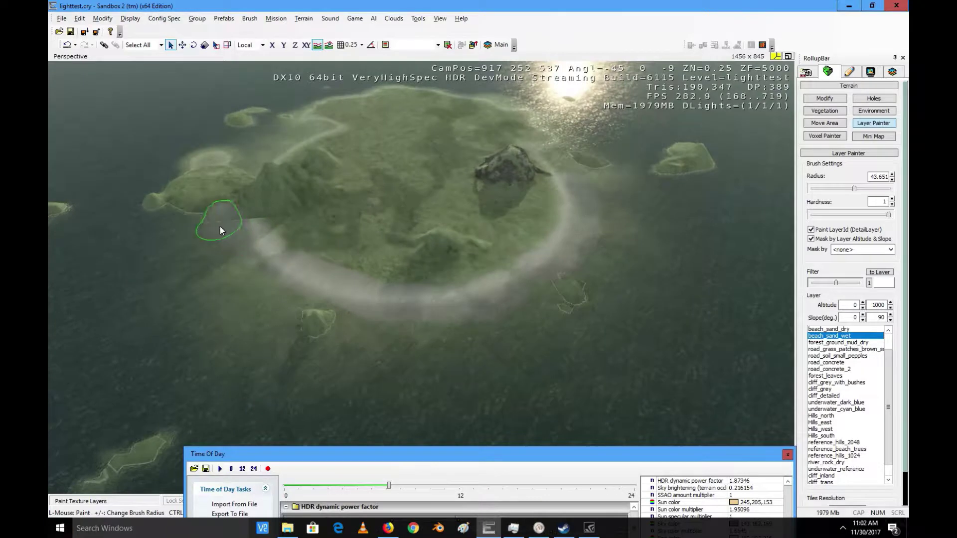
right_drag(281, 240, 280, 239)
key(w)
key(a)
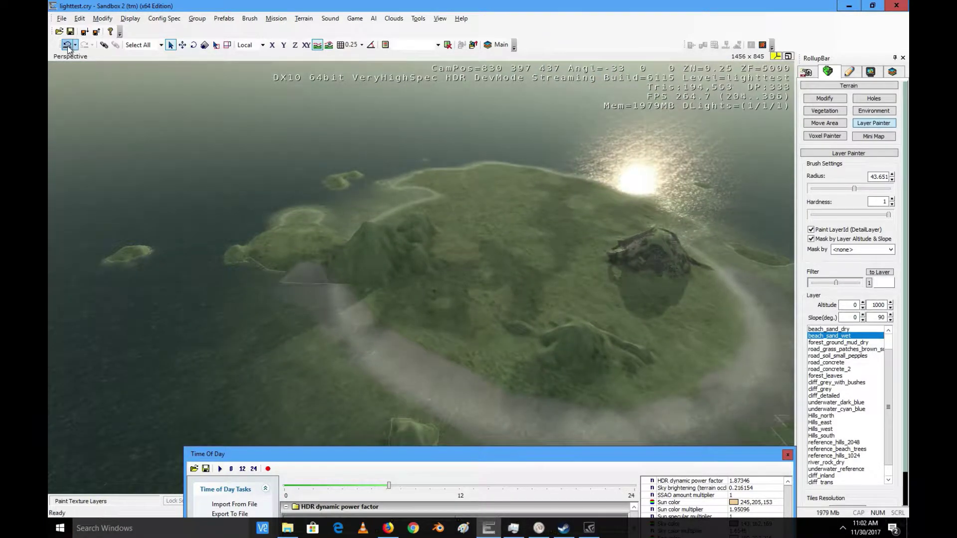
click(68, 47)
Paint beach_sand_wet around the peninsula behind the green hill and along the adjoining bay
right_drag(375, 349, 374, 349)
key(w)
key(a)
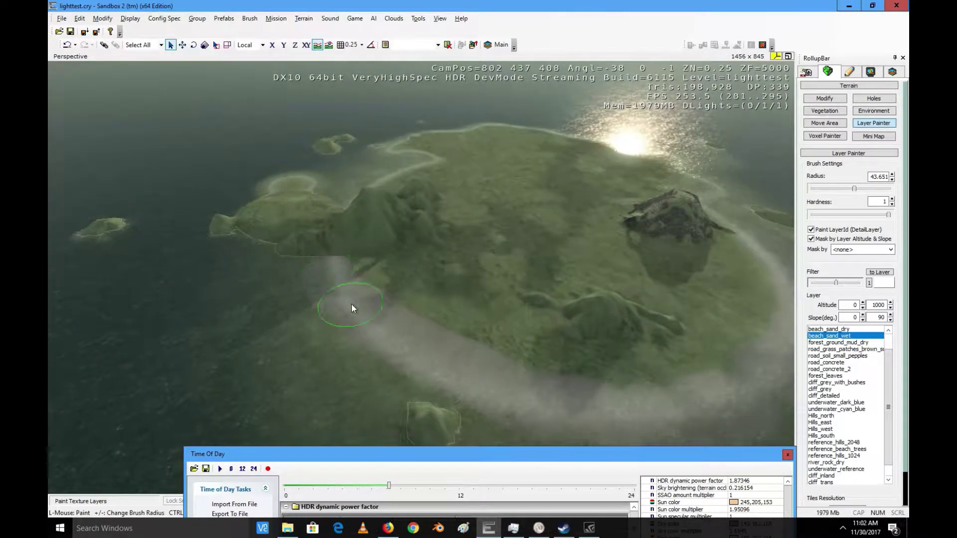
key(a)
key(s)
right_drag(352, 304, 360, 310)
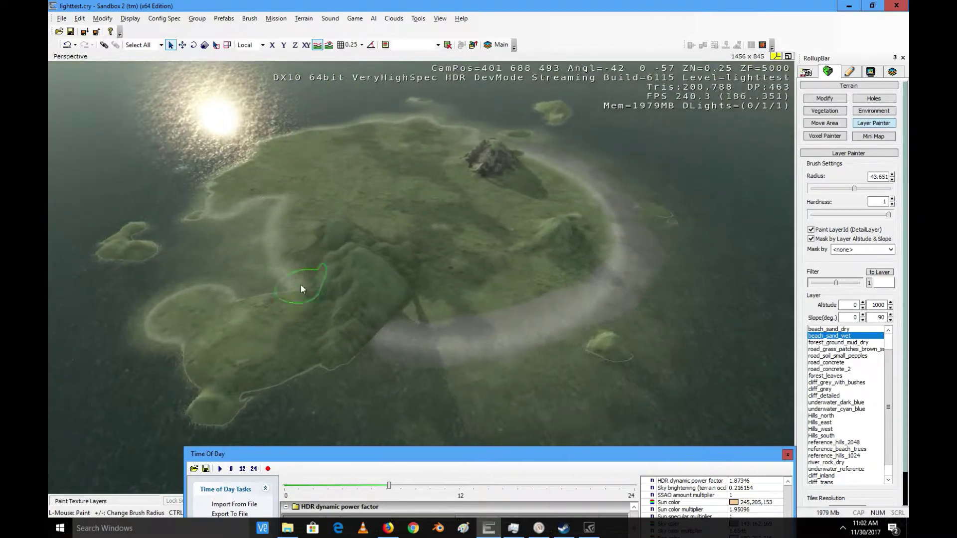
key(a)
drag(453, 406, 323, 397)
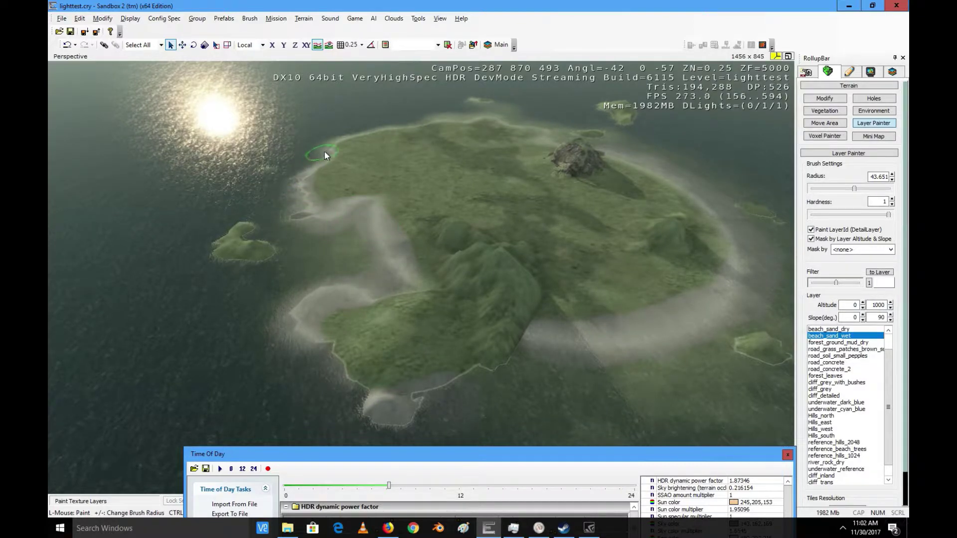
Continue the beach_sand_wet strip from the bay along the far coast of the main island
key(a)
right_drag(339, 125, 339, 125)
key(a)
key(a)
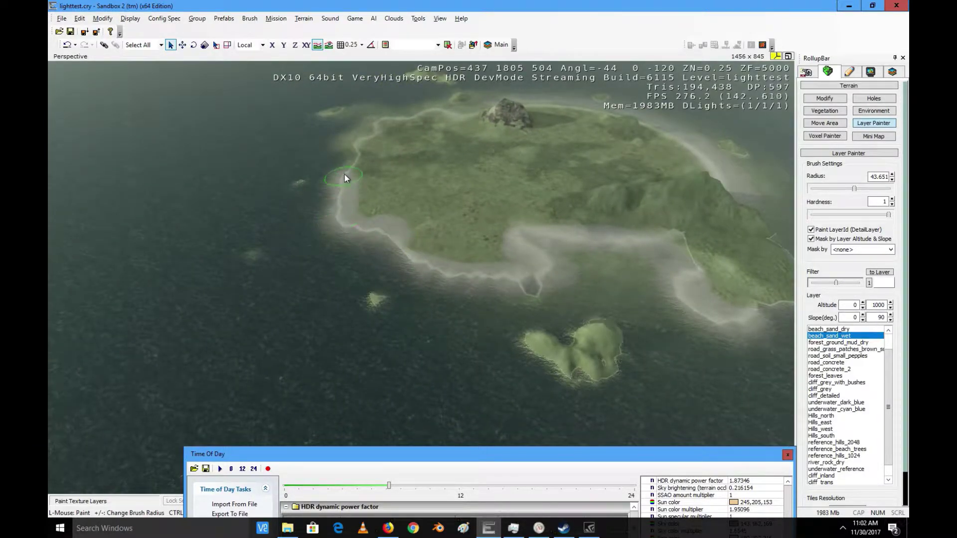
key(a)
right_drag(402, 135, 403, 135)
key(w)
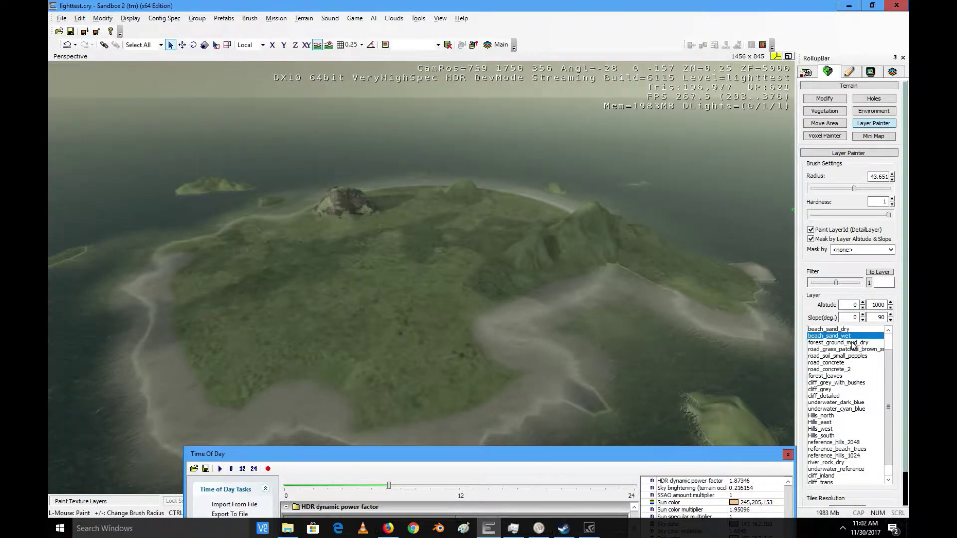
Paint beach_sand_dry along the inner edge of the wet sand beyond the bay, using a brush radius of 11.220
click(842, 329)
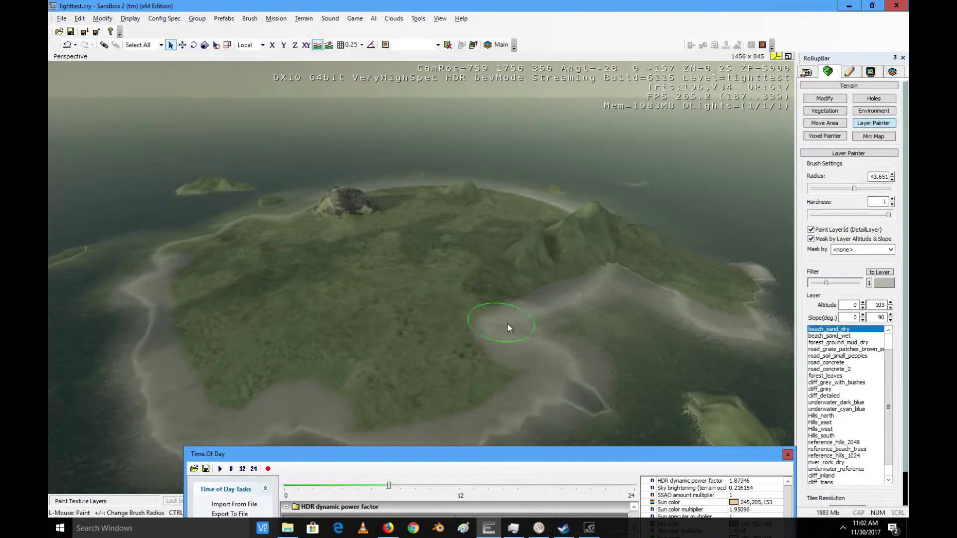
right_drag(485, 328, 485, 328)
key(w)
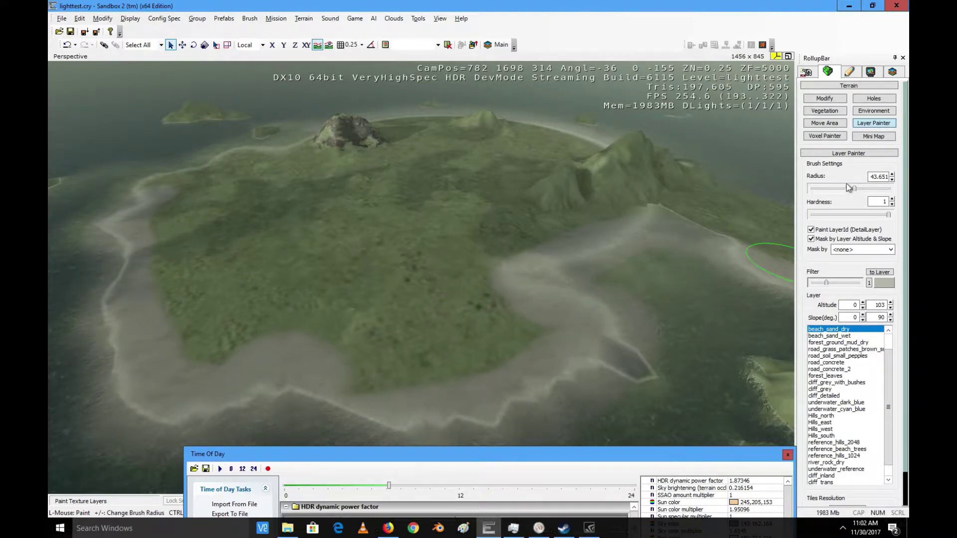
drag(851, 190, 831, 193)
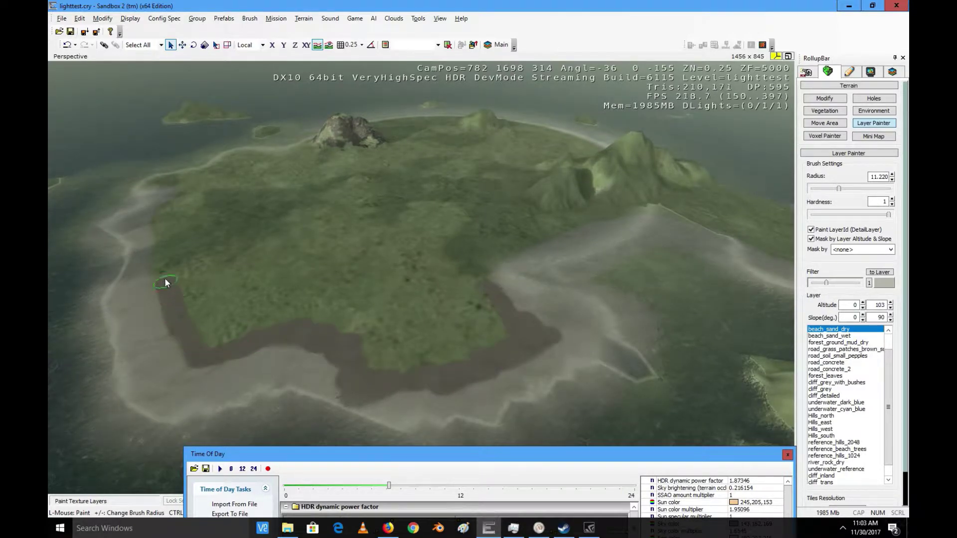
drag(155, 223, 161, 207)
Extend the beach_sand_dry band along the next stretch of coast and over the grassy point beside it
key(w)
mouse_move(161, 208)
right_down()
mouse_move(357, 219)
mouse_move(416, 239)
right_up()
key(w)
key(s)
key(a)
key(s)
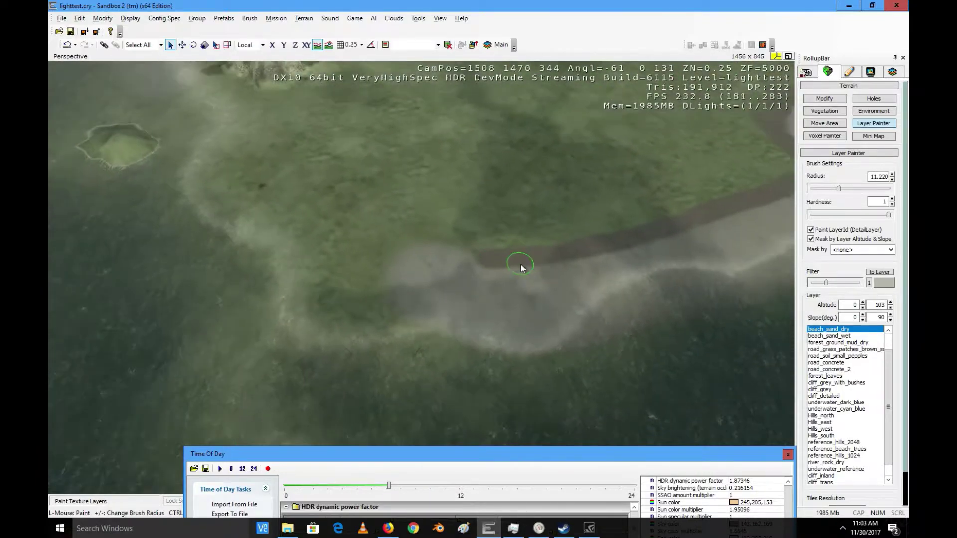
drag(388, 262, 356, 215)
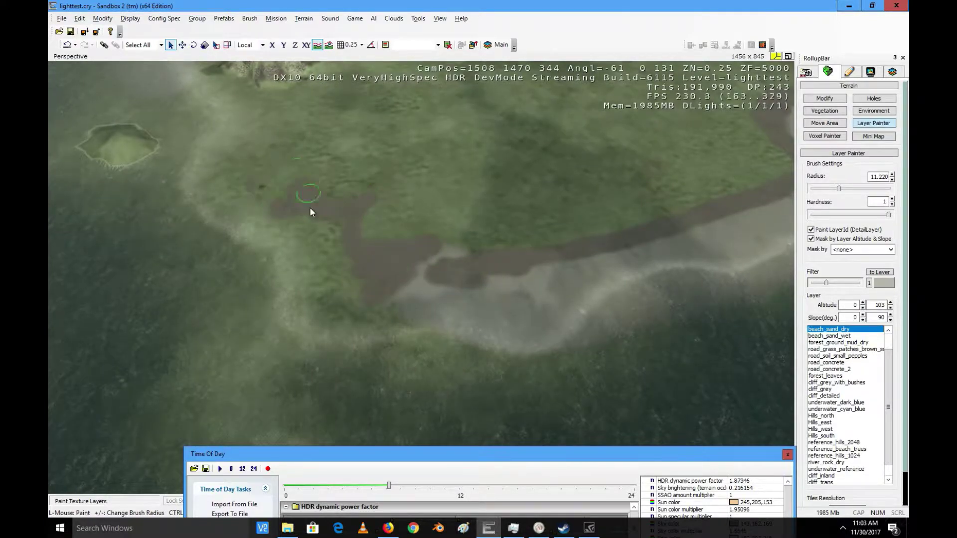
key(w)
right_drag(372, 211, 372, 211)
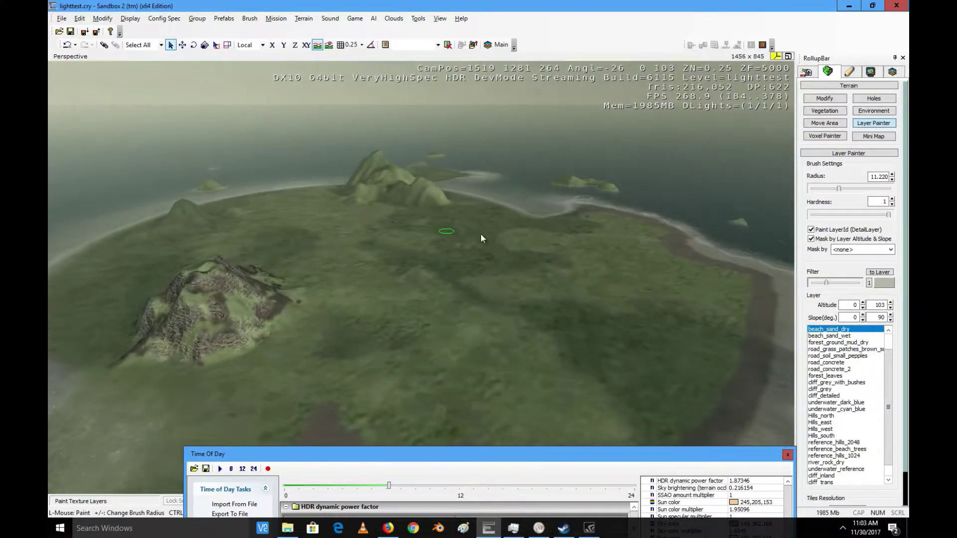
Extend beach_sand_dry along the next stretch of coast and fill the broad corner point behind the wet sand
right_drag(487, 235, 487, 234)
key(w)
key(d)
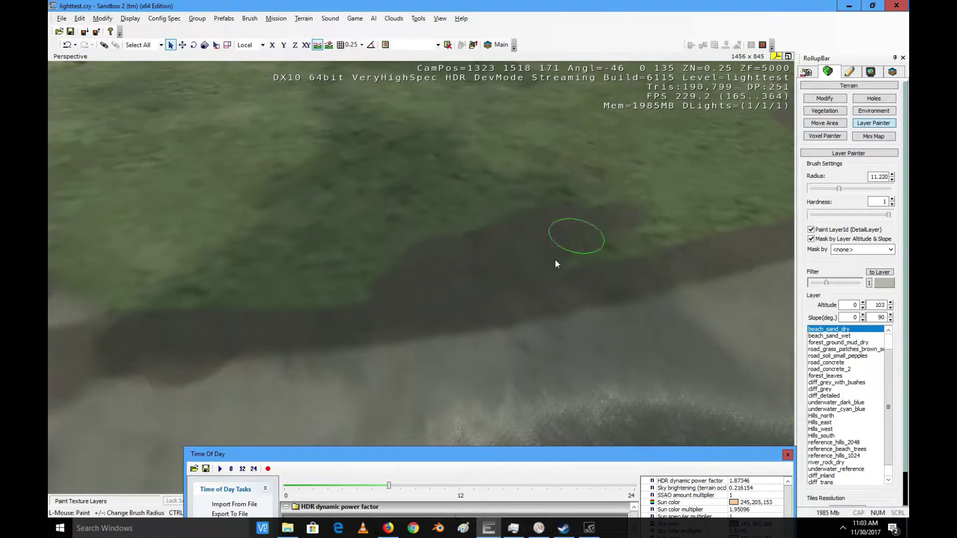
key(d)
key(s)
right_drag(599, 222, 599, 222)
key(s)
drag(506, 262, 481, 233)
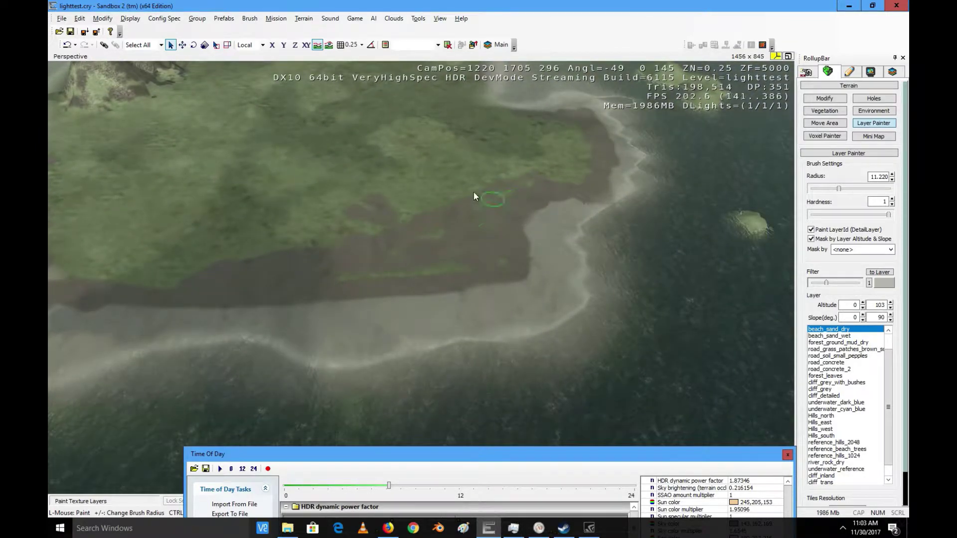
Paint beach_sand_dry over the remaining grass across the headland's end, up to the side facing the bay
key(d)
key(s)
right_drag(445, 210, 438, 217)
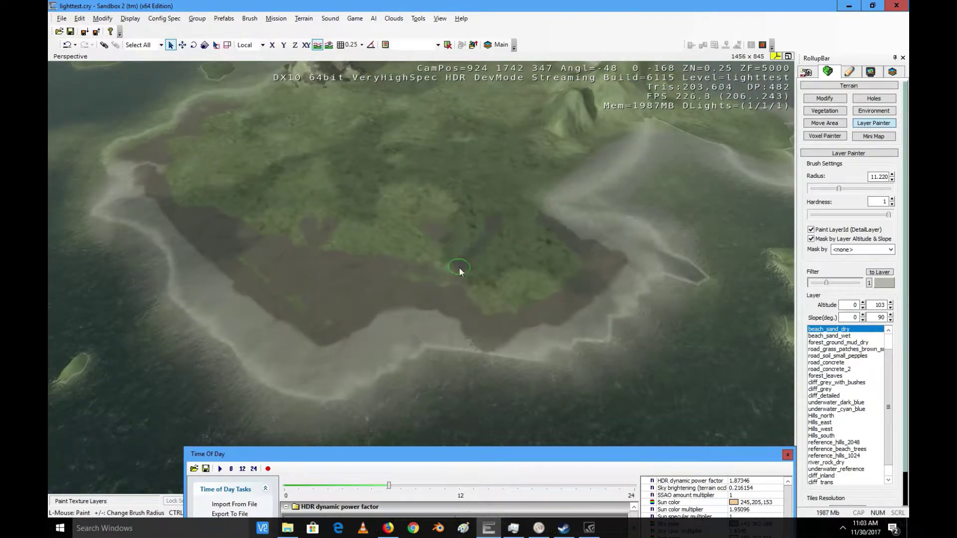
drag(459, 269, 587, 305)
key(d)
right_drag(486, 251, 486, 251)
key(w)
mouse_move(614, 249)
mouse_down()
mouse_move(698, 285)
mouse_move(611, 273)
mouse_move(582, 254)
mouse_move(591, 264)
mouse_up()
Paint a beach_sand_dry strip along the headland's bay shore, behind the wet sand
key(d)
right_drag(591, 264, 591, 261)
key(w)
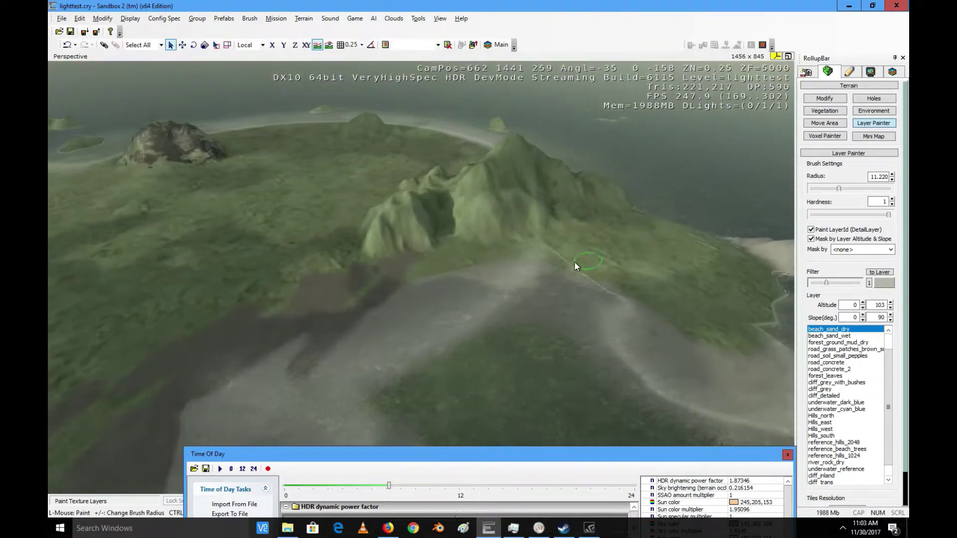
mouse_move(337, 301)
mouse_down()
mouse_move(303, 299)
mouse_move(328, 315)
mouse_move(196, 338)
mouse_move(135, 442)
mouse_up()
Paint beach_sand_dry patches along the bay shore below the green hill and on the sandy strip beside it
key(d)
right_drag(215, 358, 215, 357)
key(s)
key(d)
drag(498, 260, 531, 265)
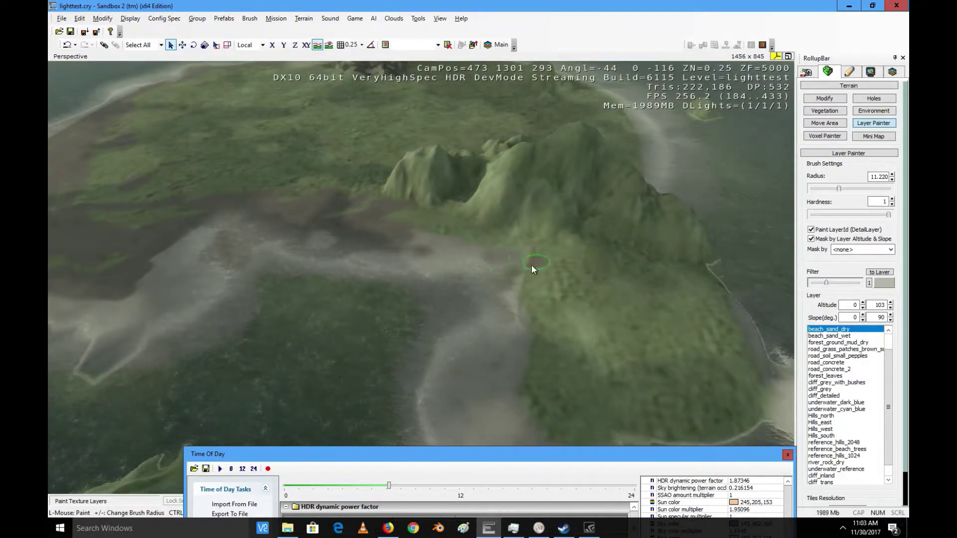
mouse_move(495, 342)
mouse_down()
mouse_move(486, 405)
mouse_move(444, 256)
mouse_move(392, 256)
mouse_up()
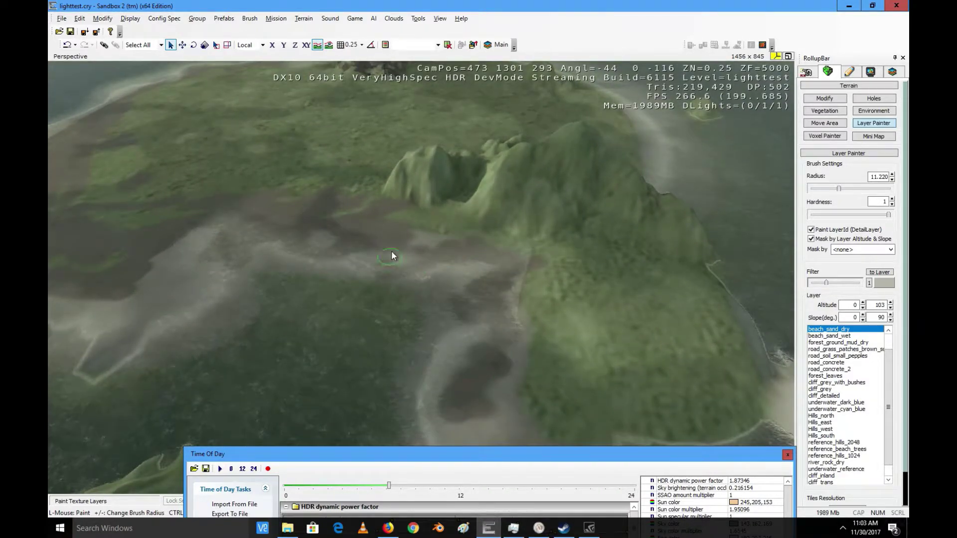
Survey the island's beaches from offshore and select plains_grass_dry as the paint layer
right_drag(455, 259, 455, 259)
key(w)
key(a)
key(a)
key(s)
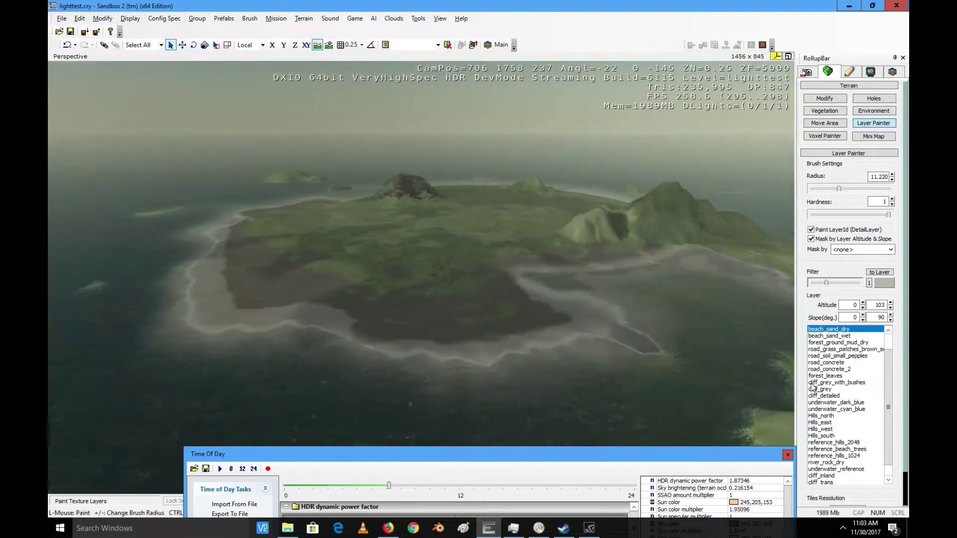
key(w)
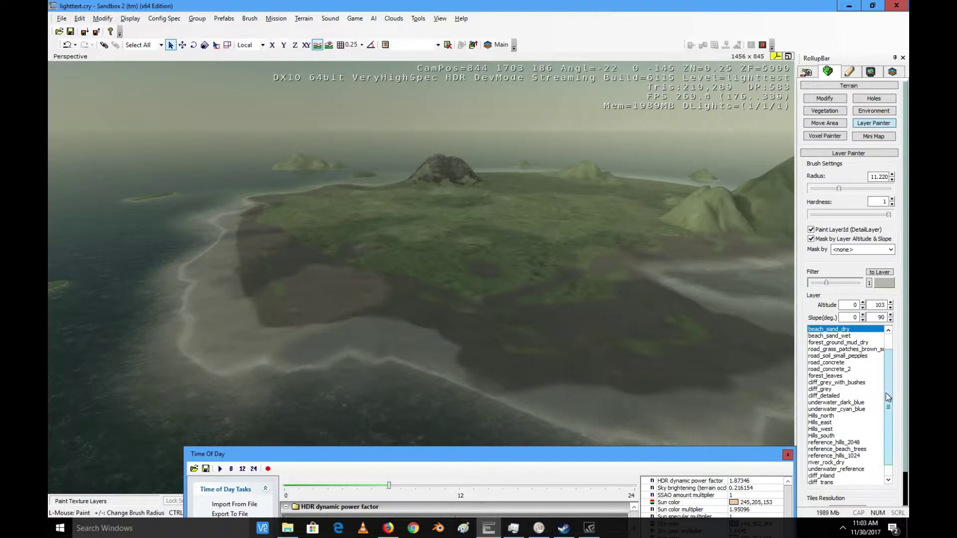
drag(885, 393, 887, 347)
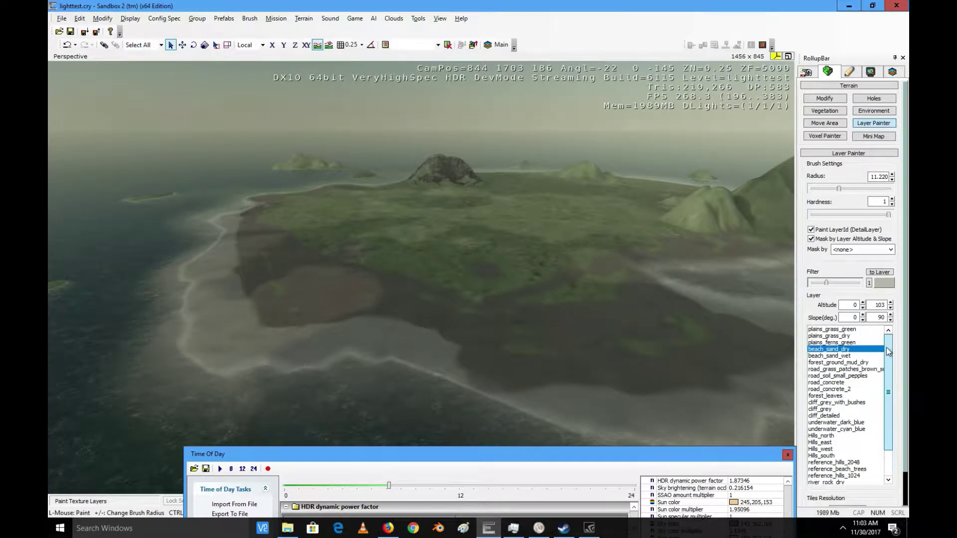
click(834, 343)
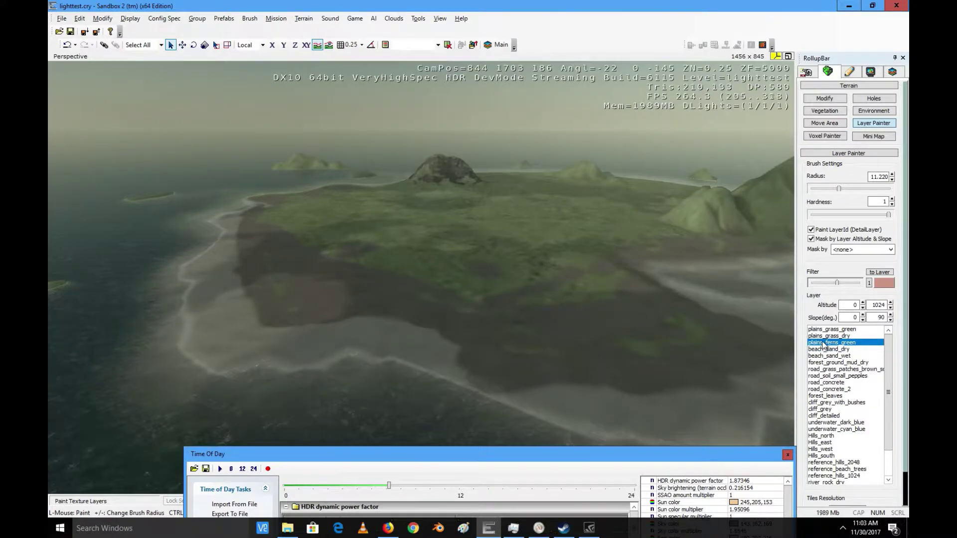
click(825, 337)
Examine the existing grass texture up close in the middle of the island
key(w)
right_drag(544, 259, 543, 259)
key(s)
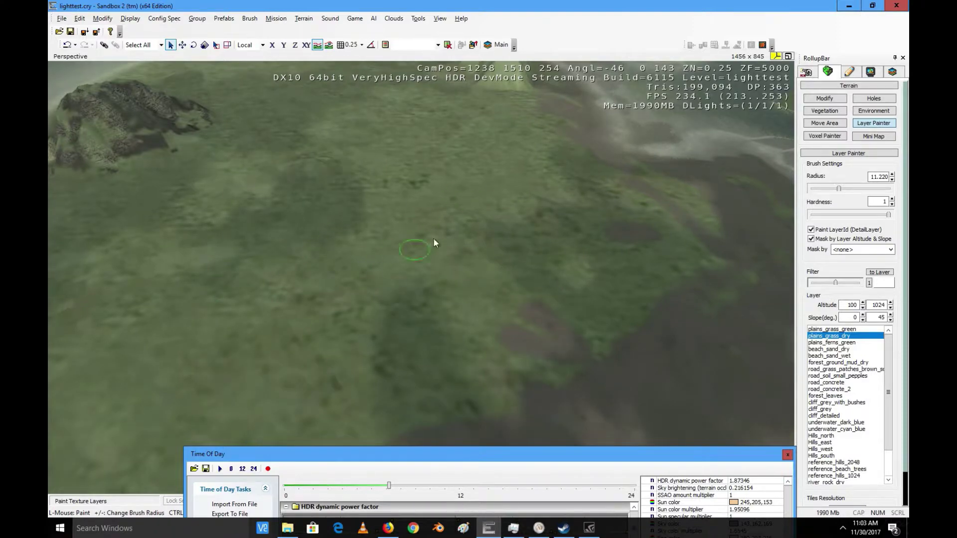
key(w)
right_drag(532, 214, 532, 214)
key(w)
key(s)
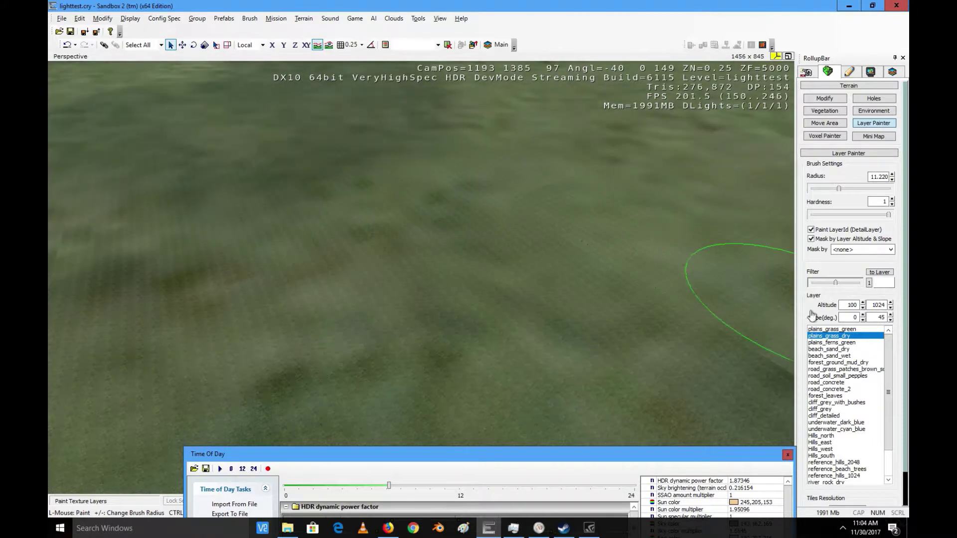
Paint irregular plains_grass_green patches in the middle of the island using the 11.220 brush radius
click(856, 331)
mouse_move(573, 264)
mouse_down()
mouse_move(588, 234)
mouse_move(518, 160)
mouse_move(423, 216)
mouse_up()
key(s)
right_drag(423, 216, 423, 217)
key(a)
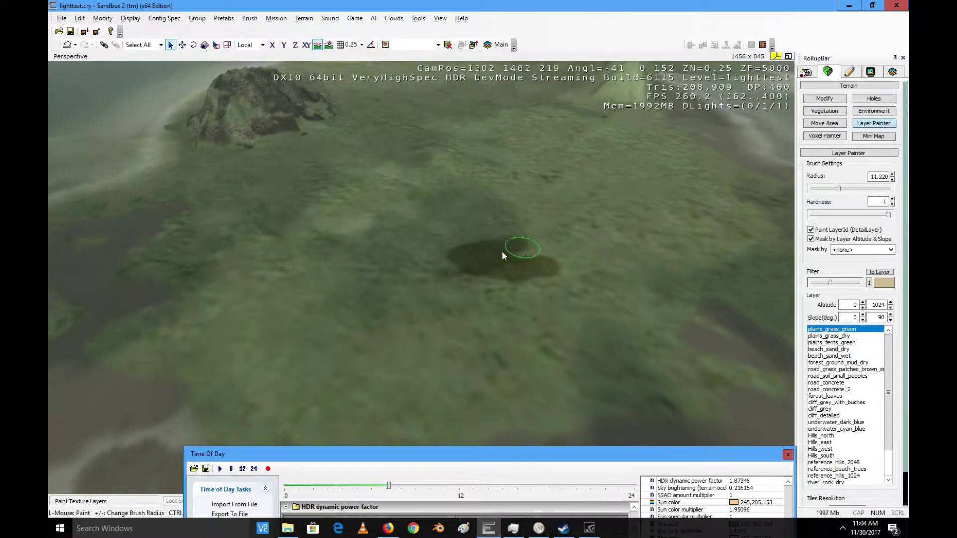
mouse_move(539, 195)
mouse_down()
mouse_move(323, 252)
mouse_move(372, 256)
mouse_move(573, 209)
mouse_move(425, 274)
mouse_move(367, 218)
mouse_move(354, 164)
mouse_move(515, 136)
mouse_up()
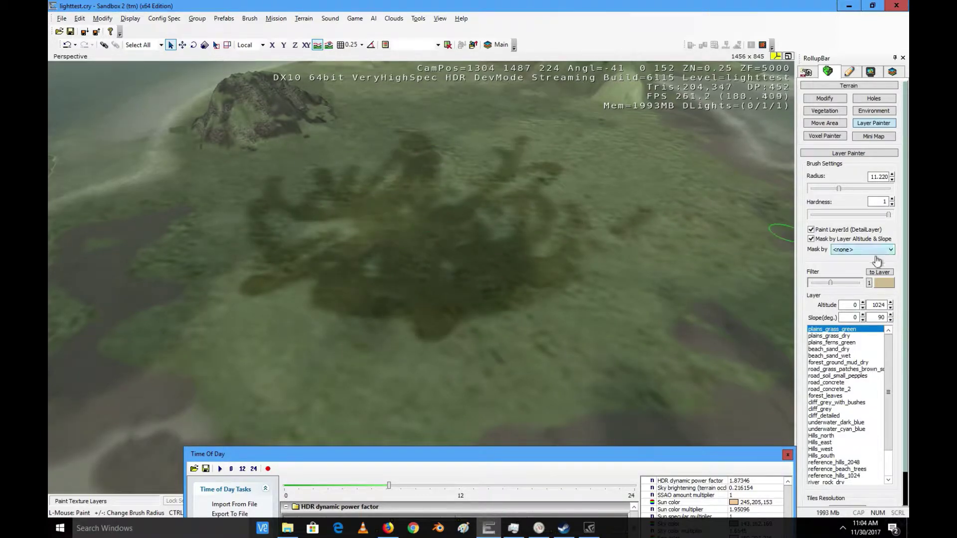
Enlarge the brush radius to 165.95 and cover the island's central area with plains_grass_green
click(867, 189)
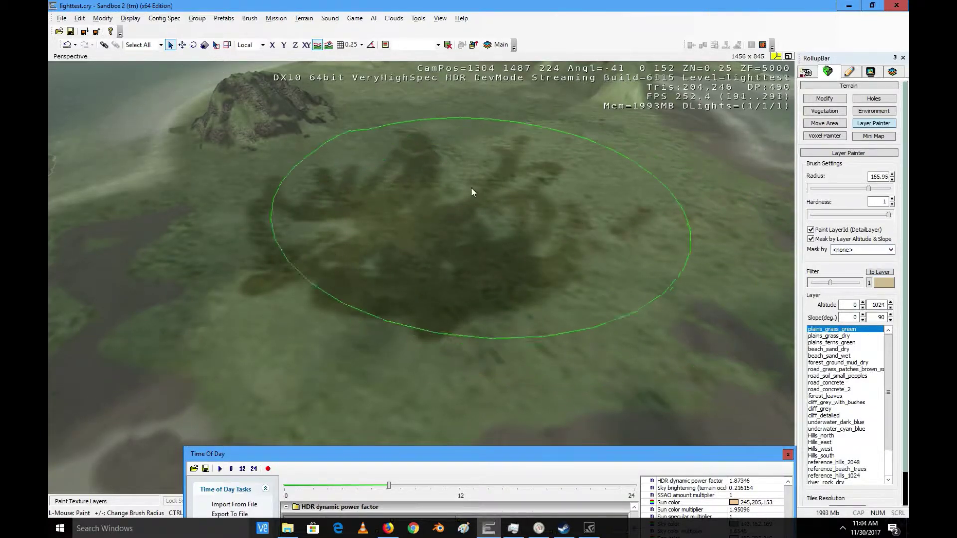
mouse_move(470, 188)
mouse_down()
mouse_move(392, 236)
mouse_move(491, 186)
mouse_up()
key(w)
right_drag(482, 192, 482, 192)
key(s)
Reduce the brush radius to 42.657, trying plains_grass_dry before reselecting the plains_grass_green layer
click(840, 336)
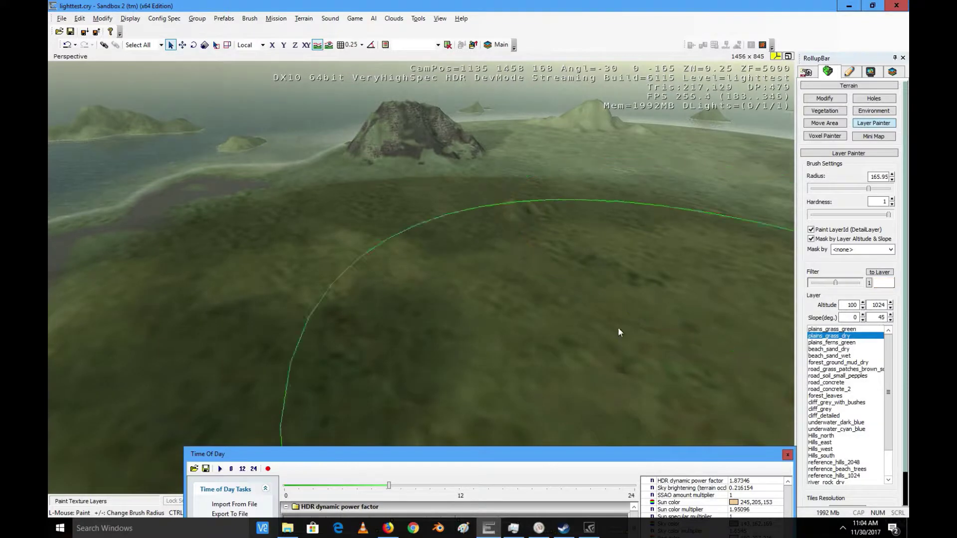
click(858, 190)
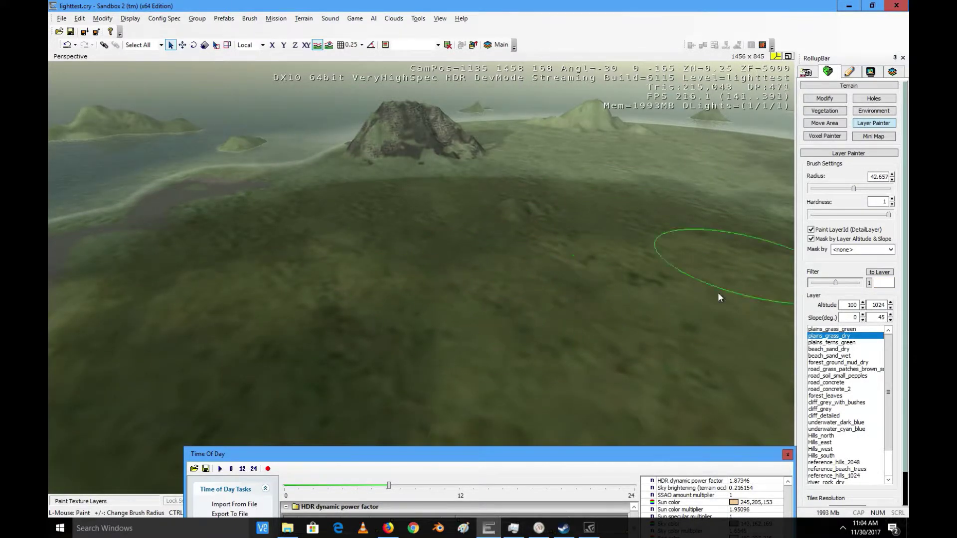
click(838, 330)
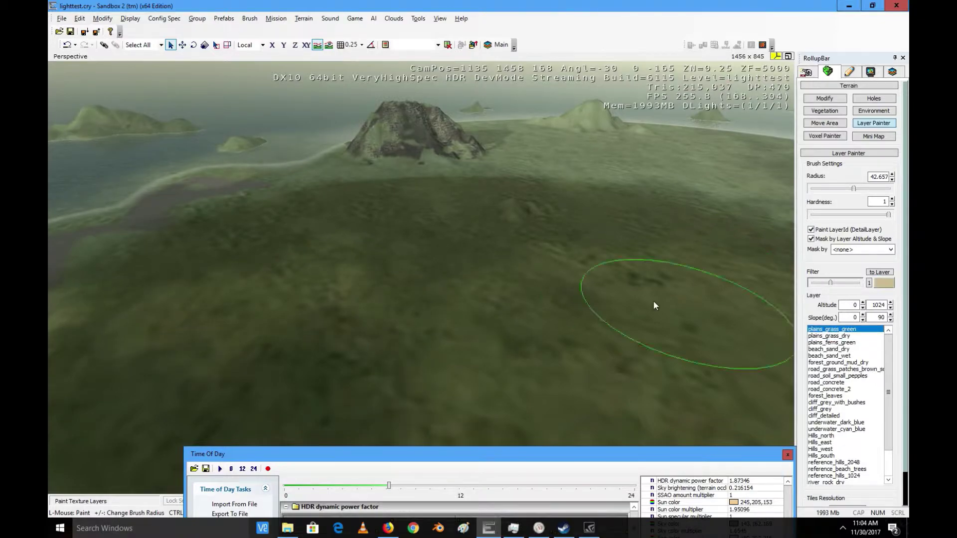
key(w)
right_drag(685, 233, 684, 233)
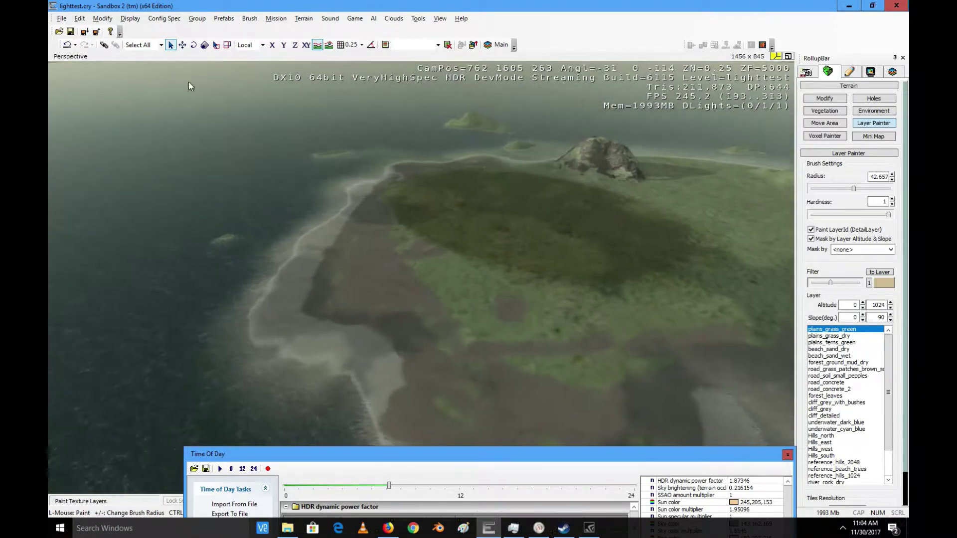
Check the texture dimension options for generating the surface texture and cancel the dialog
click(61, 18)
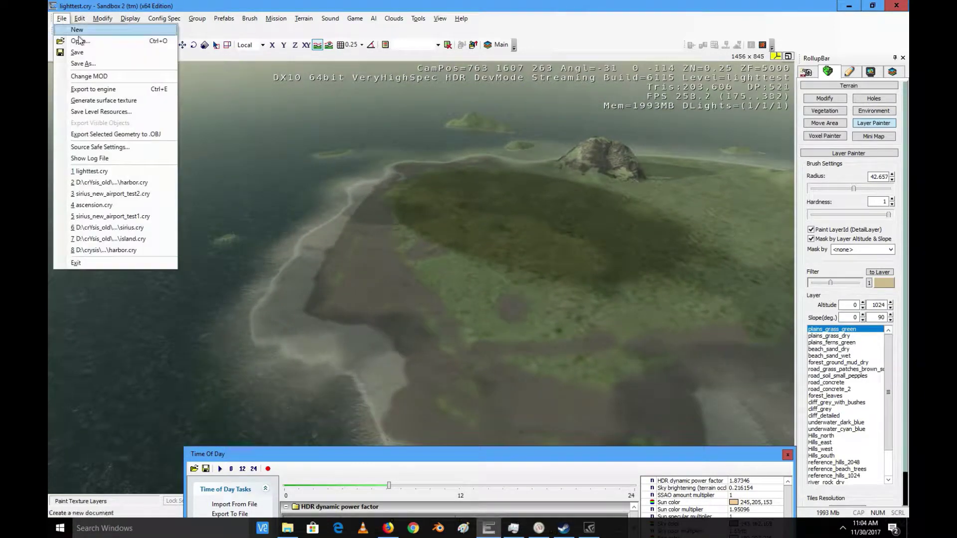
click(115, 101)
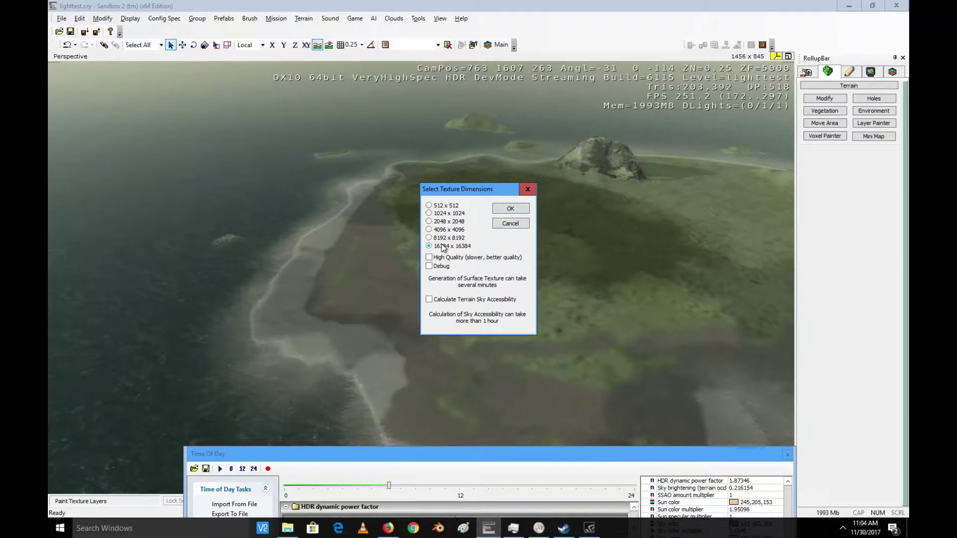
click(508, 223)
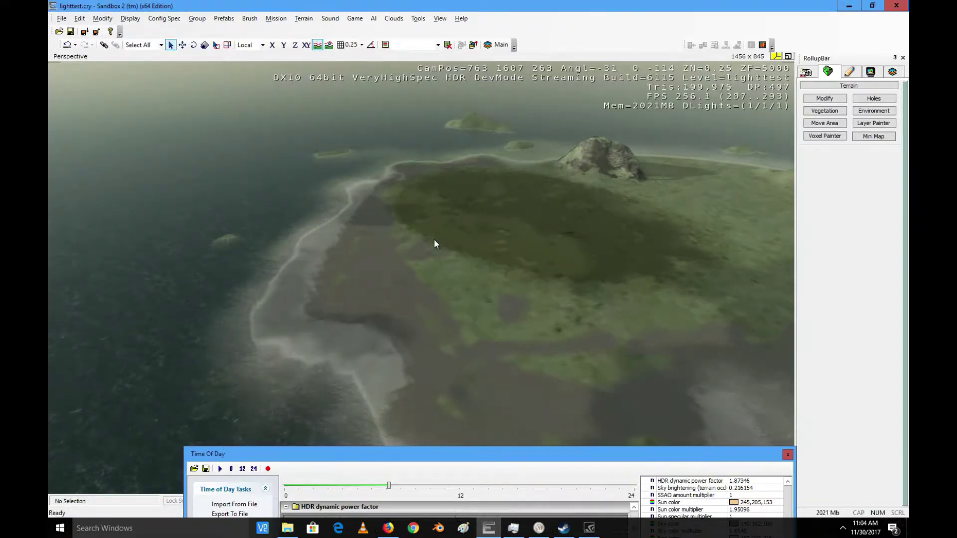
Inspect the painted beaches, central dark grass and hills from several angles around the island
key(w)
right_drag(426, 232, 427, 231)
key(w)
key(w)
key(w)
key(w)
key(s)
key(a)
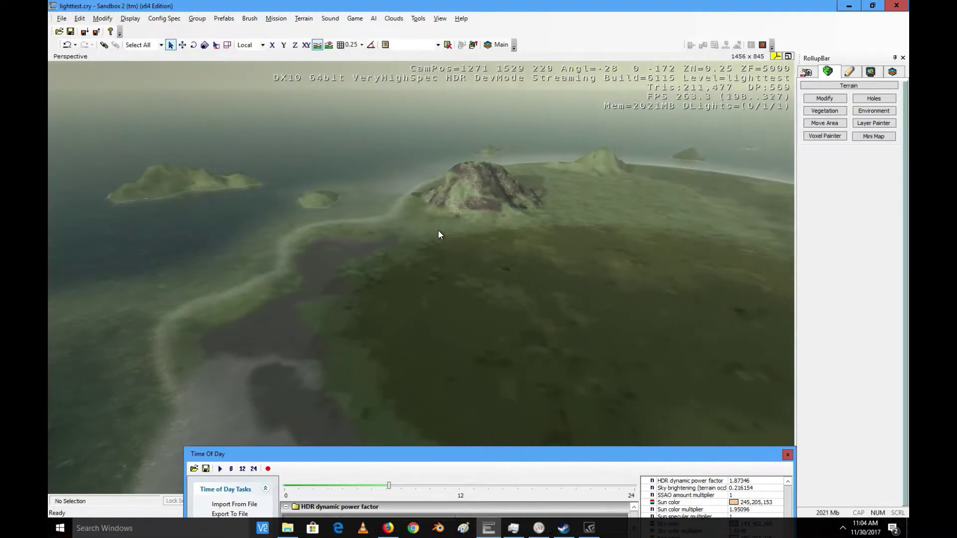
right_drag(761, 130, 762, 130)
key(w)
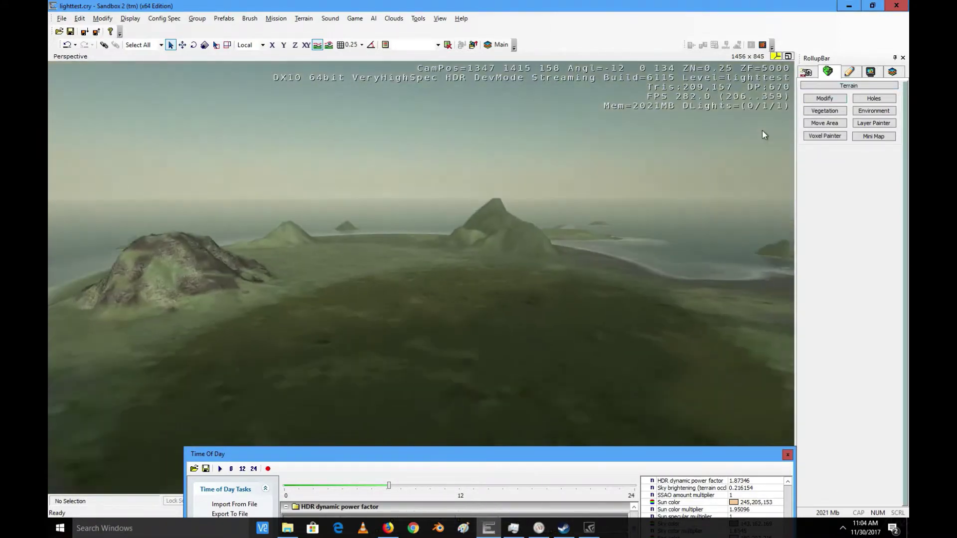
Add jungle_tree_large_small_grey_green.cgf from the Natural trees folder jungle_tree_large as a vegetation object
click(831, 113)
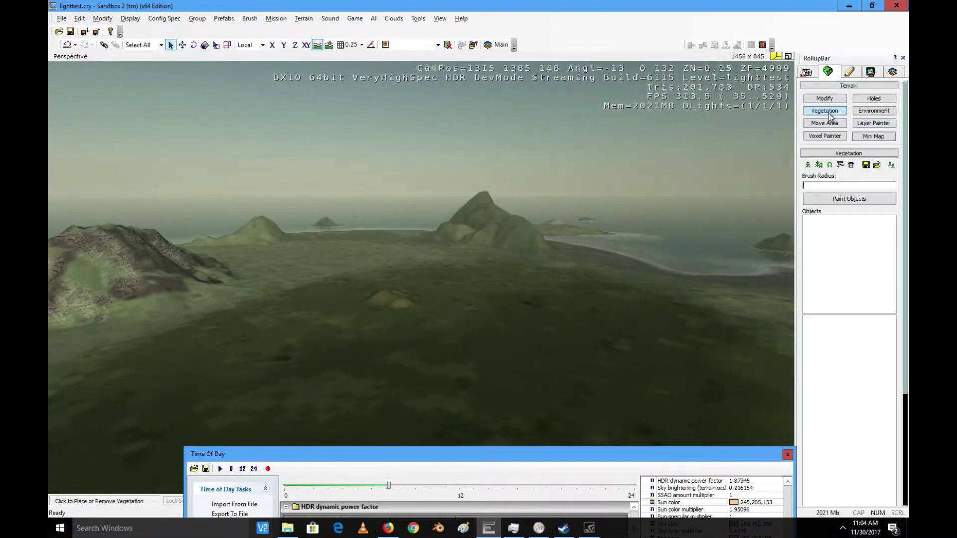
click(808, 166)
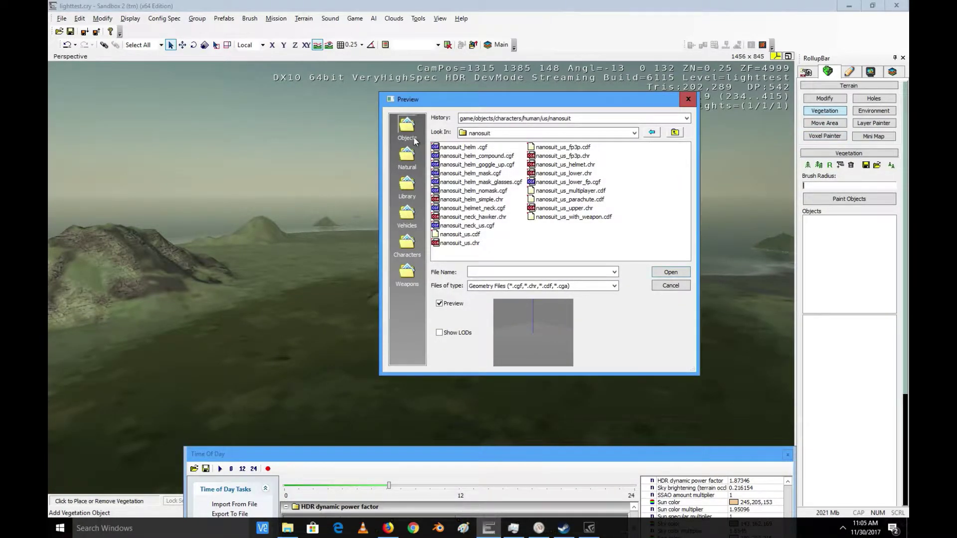
click(408, 158)
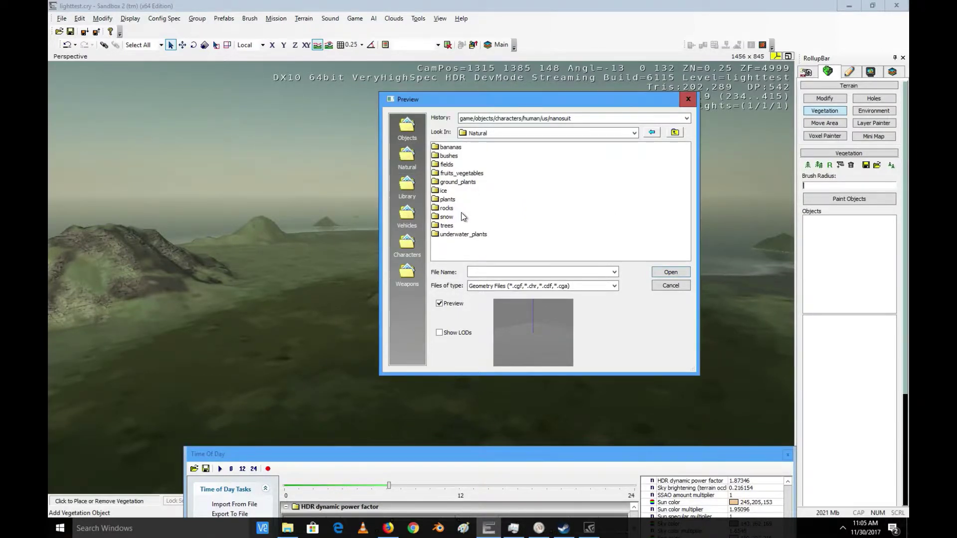
double_click(443, 226)
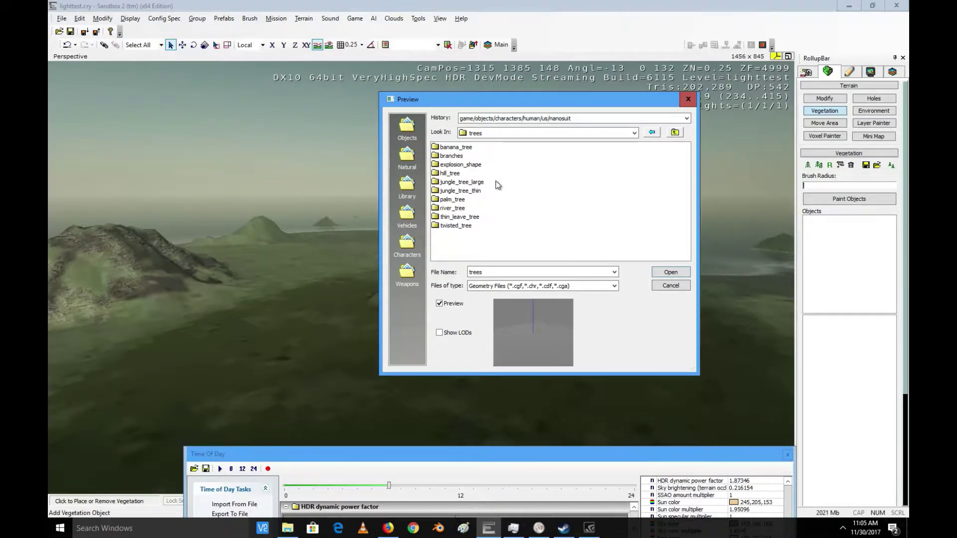
double_click(467, 183)
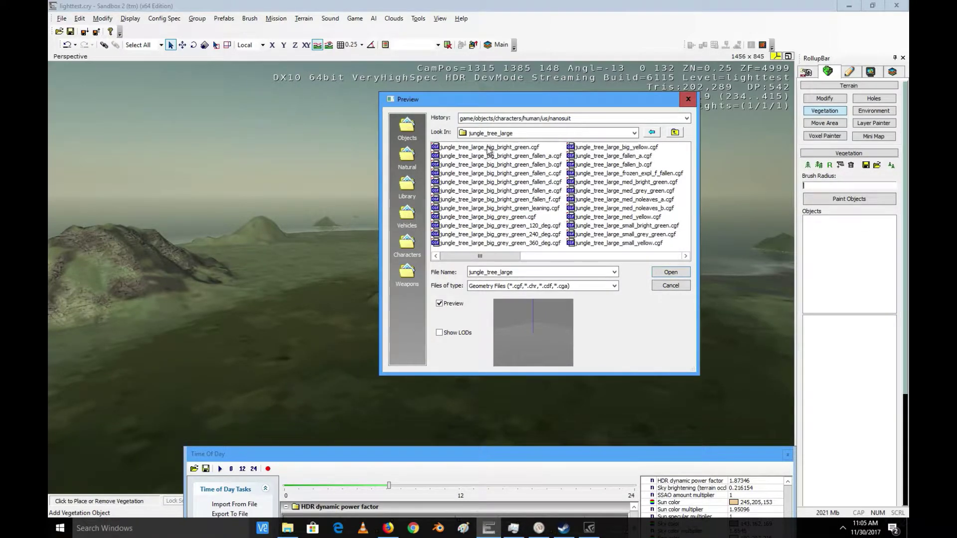
click(489, 148)
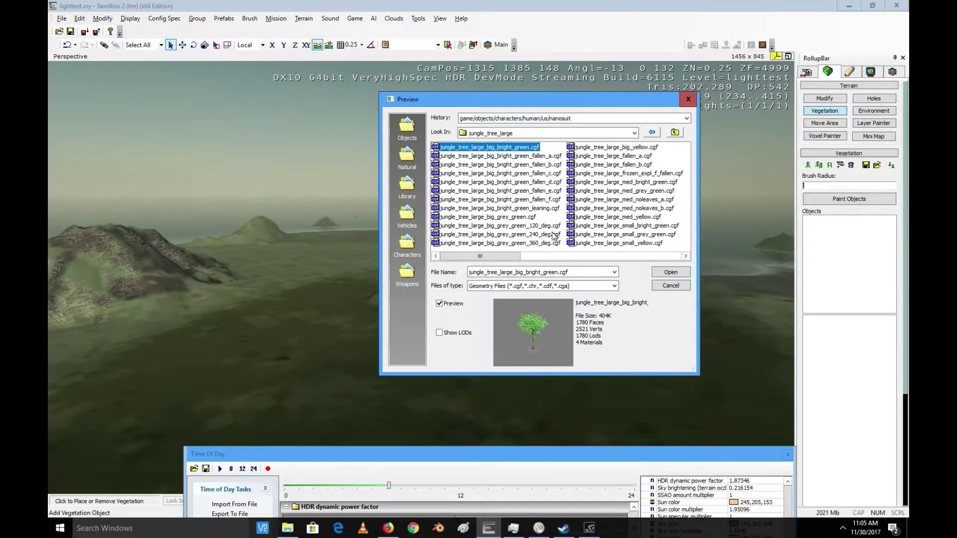
drag(490, 256, 574, 252)
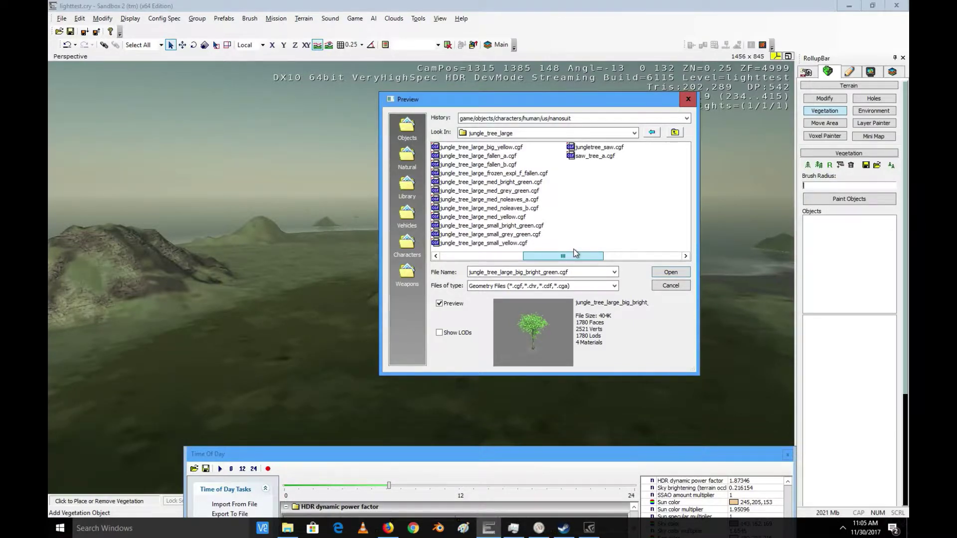
drag(576, 253, 573, 248)
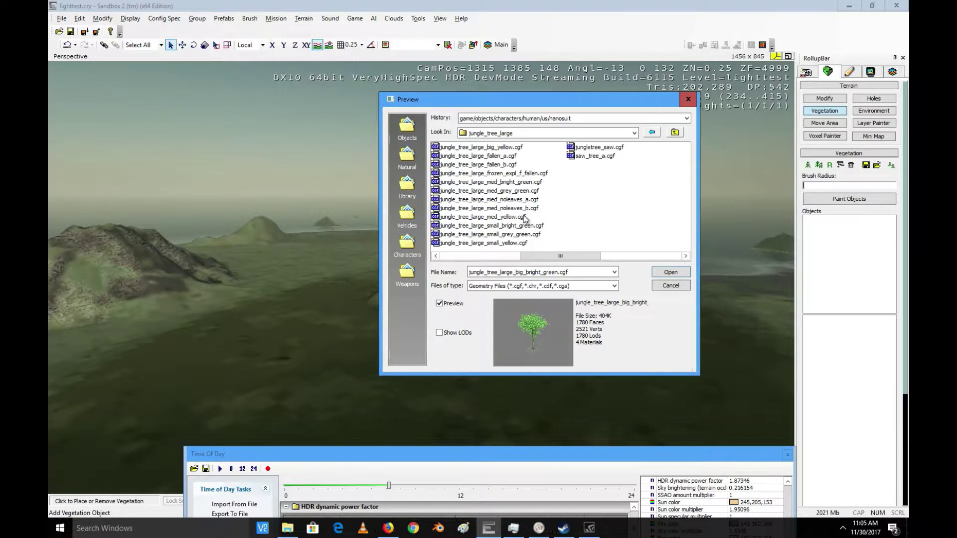
click(519, 235)
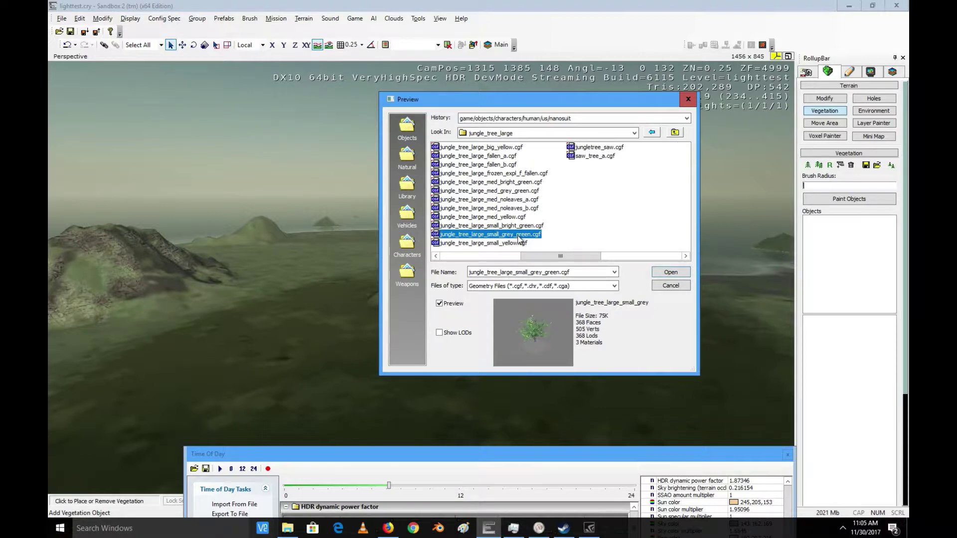
click(671, 273)
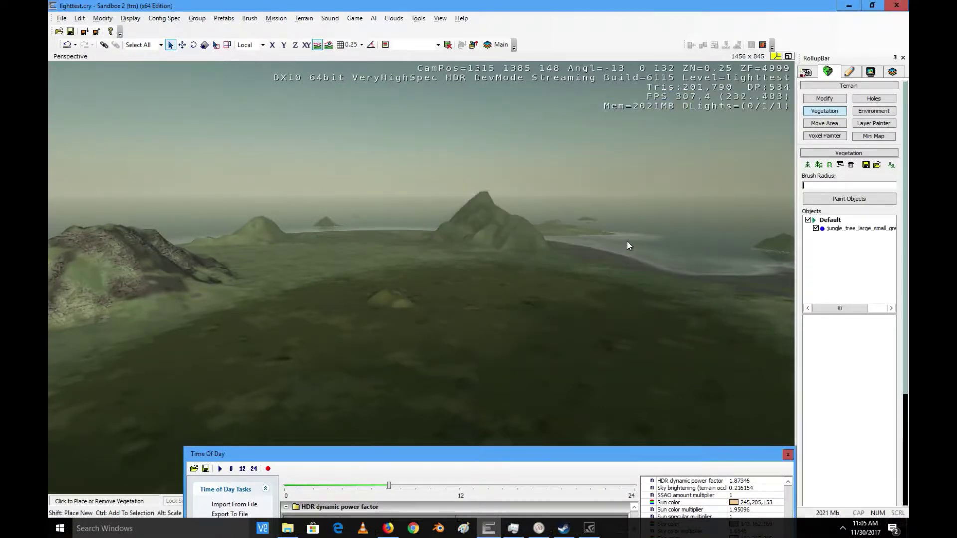
Add jungle_tree_large_big_grey_green_360_deg.cgf from the jungle_tree_large folder as a vegetation object
click(808, 165)
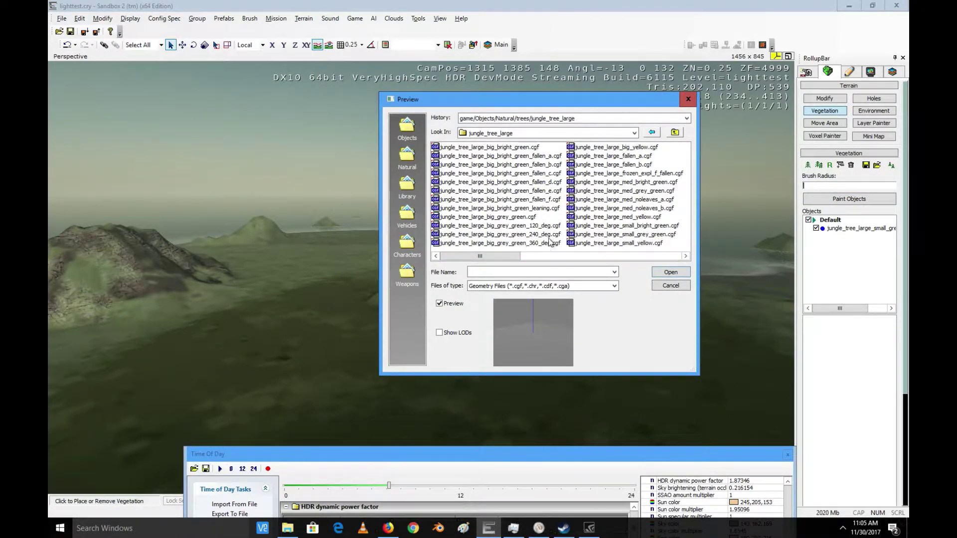
click(531, 243)
click(670, 272)
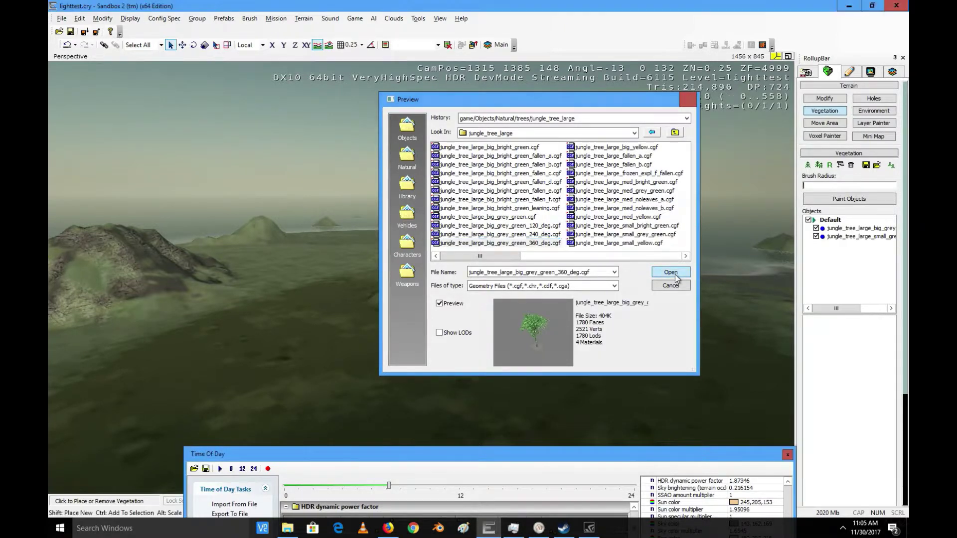
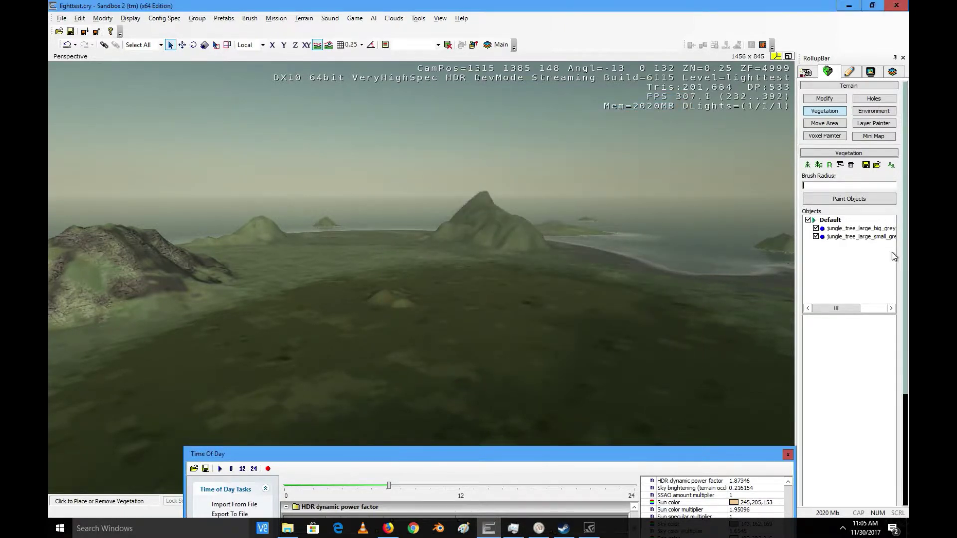
Add palm_tree_large_a.cgf from the Natural trees folder palm_tree as a vegetation object
click(808, 165)
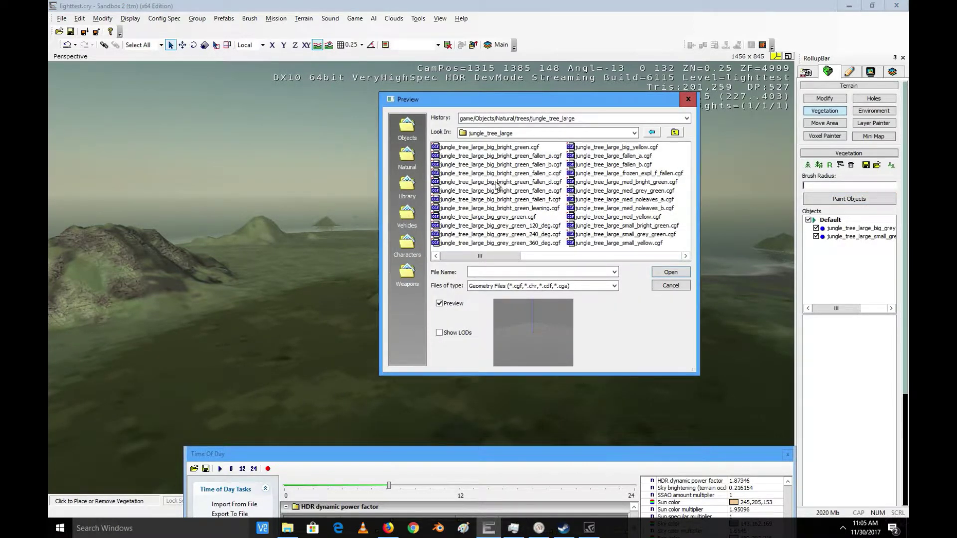
click(506, 132)
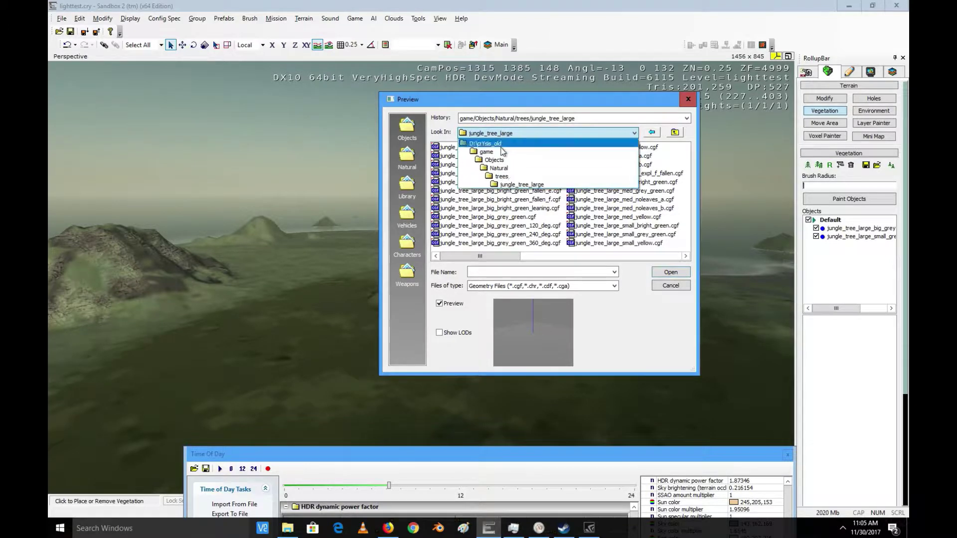
click(510, 179)
double_click(458, 201)
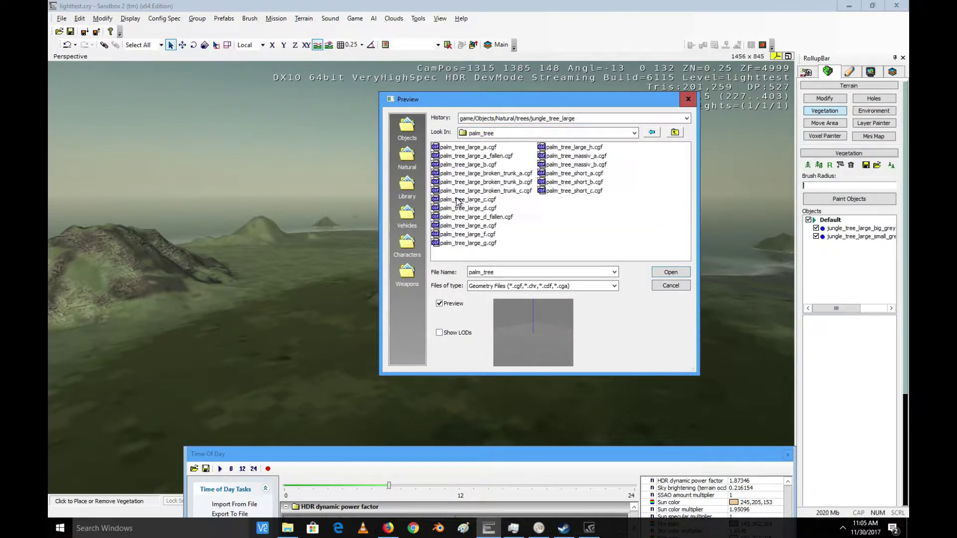
click(489, 148)
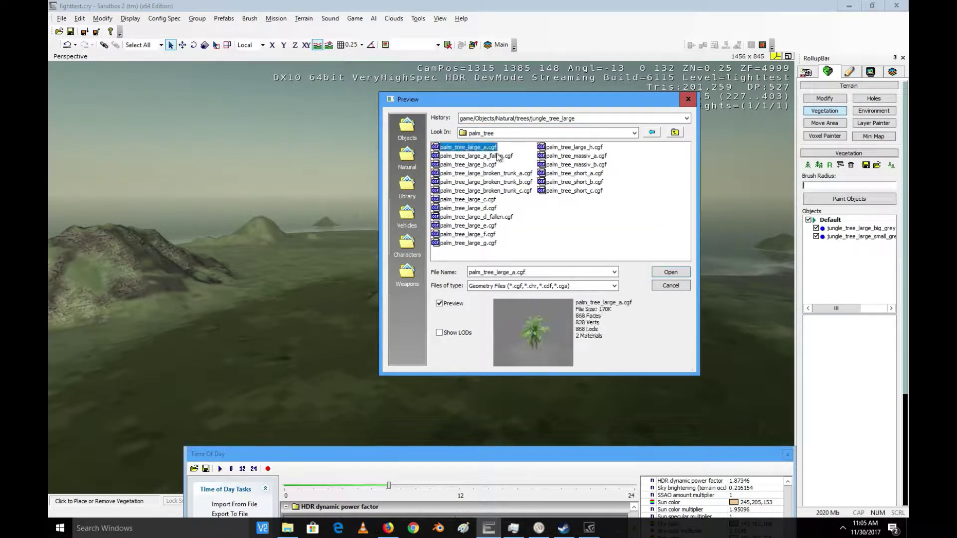
click(663, 273)
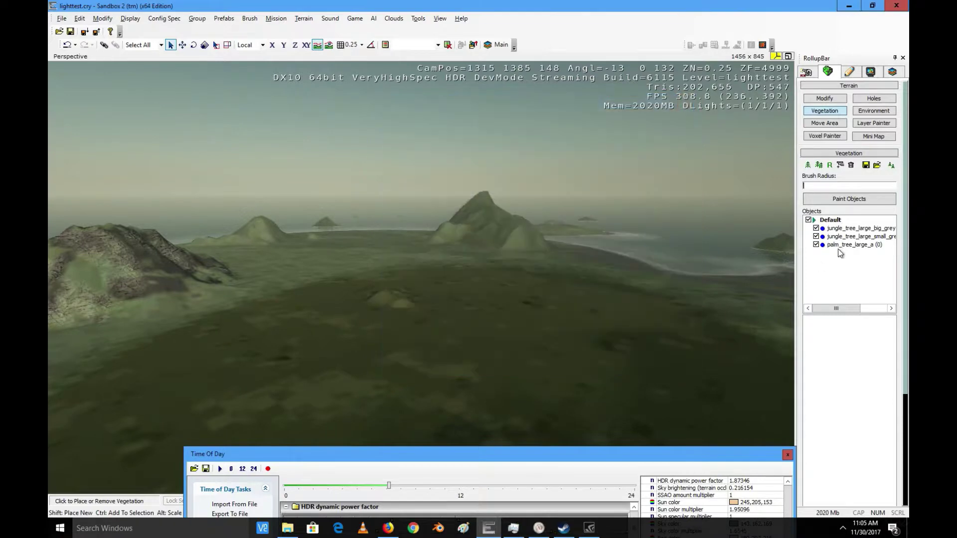
Add palm_tree_large_g.cgf from the palm_tree folder as another vegetation object
click(809, 166)
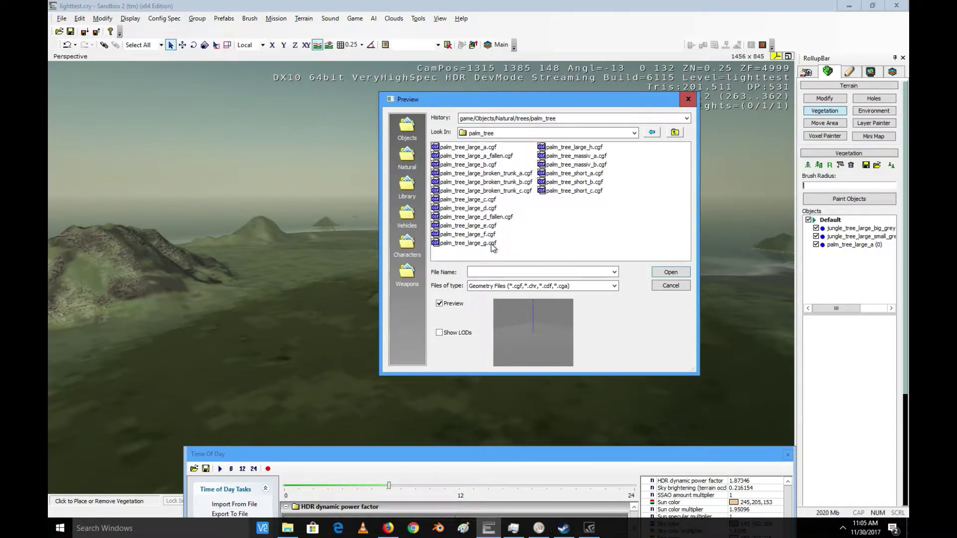
click(491, 246)
click(667, 274)
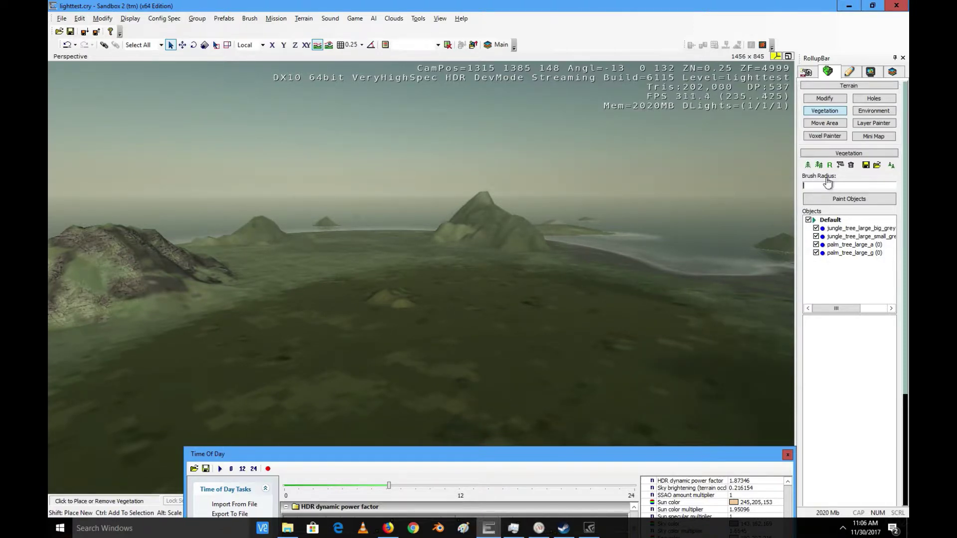
Add hill_tree_large_grey_green.cgf from the Natural trees folder hill_tree as a vegetation object
click(808, 165)
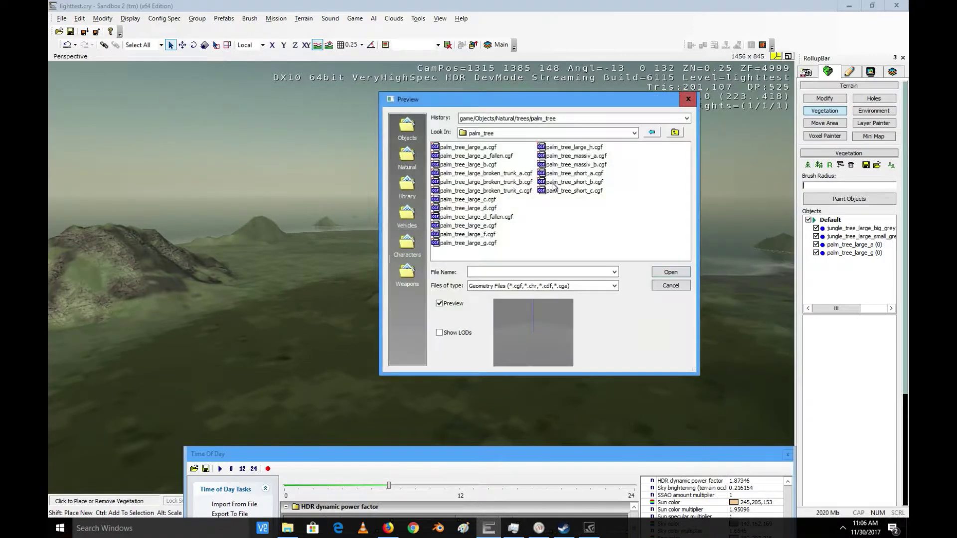
click(496, 133)
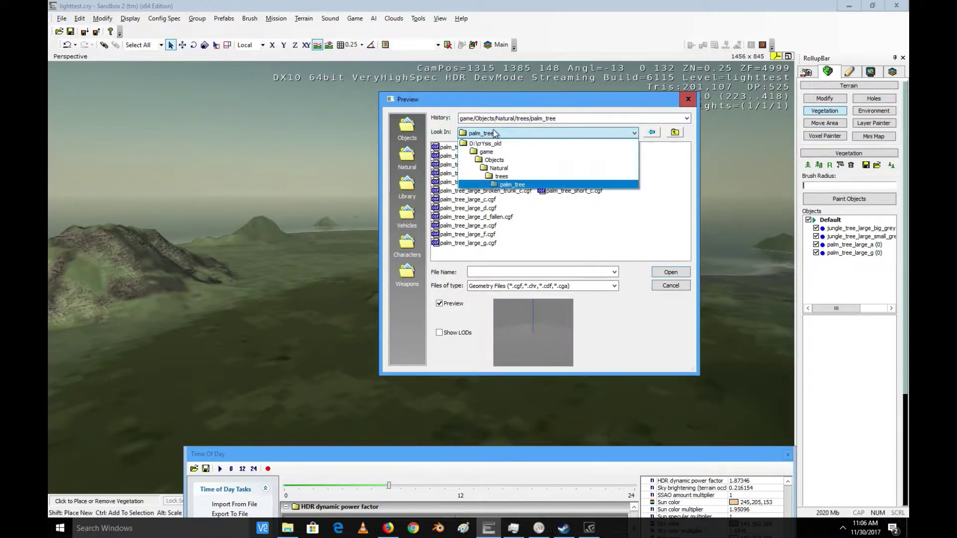
click(509, 177)
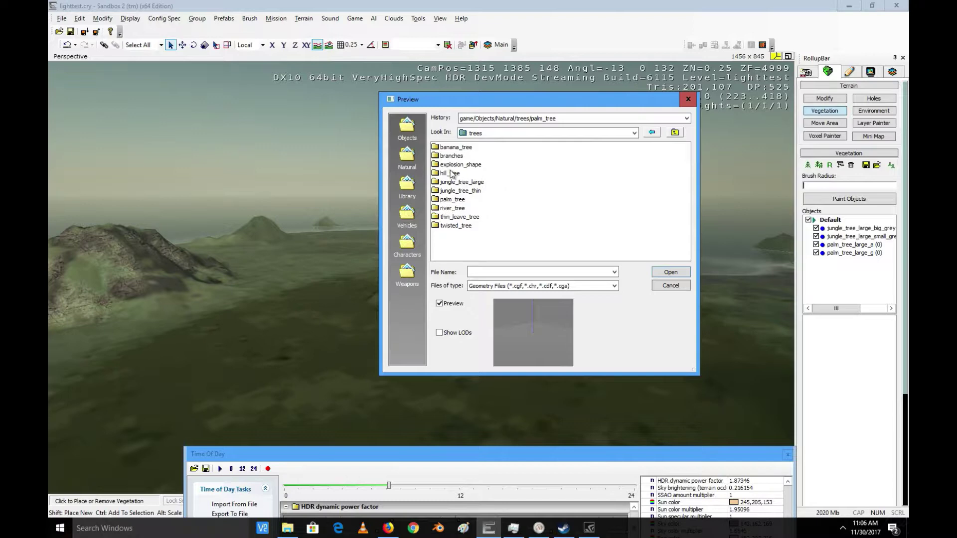
double_click(452, 173)
click(501, 156)
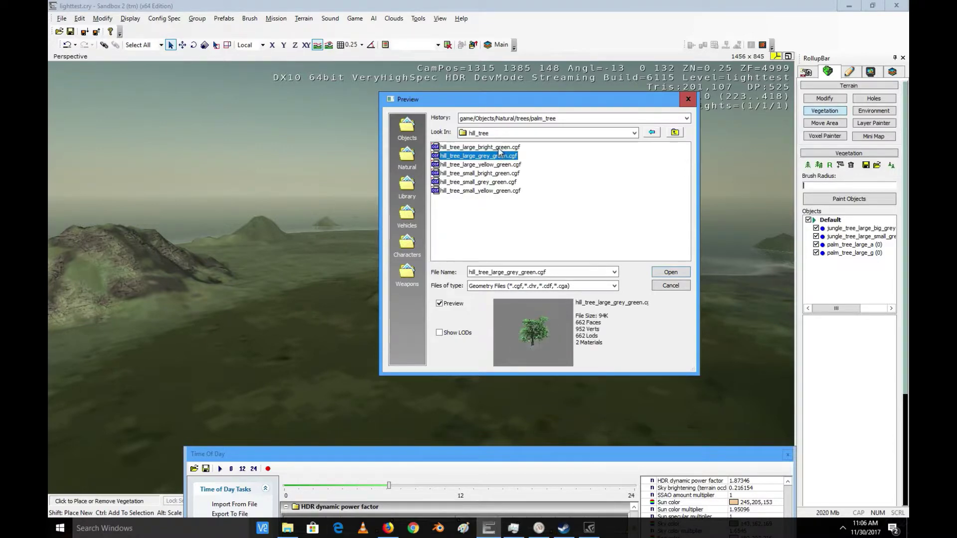
click(671, 273)
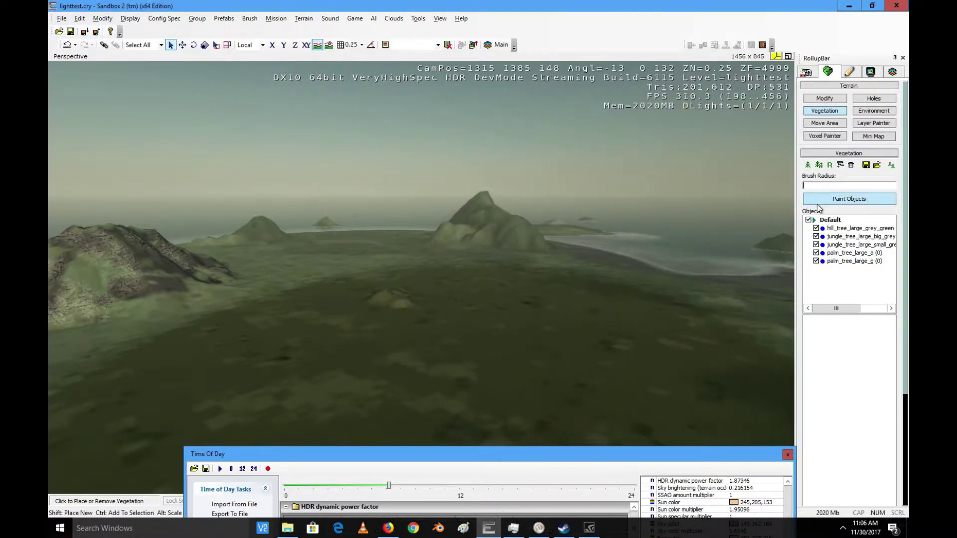
Add cliff_bush_grey_big.cgf from the Natural bushes folder cliffbush as a vegetation object
click(806, 167)
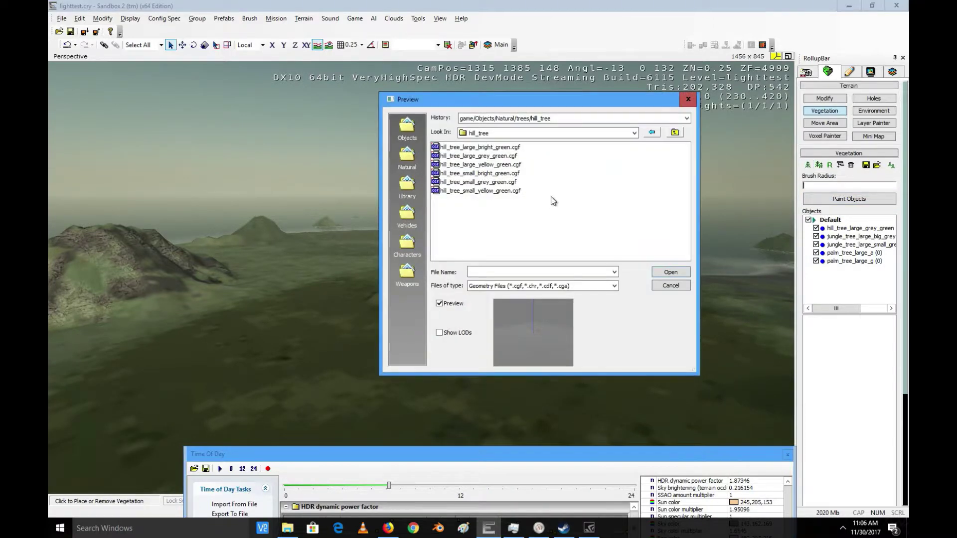
click(528, 133)
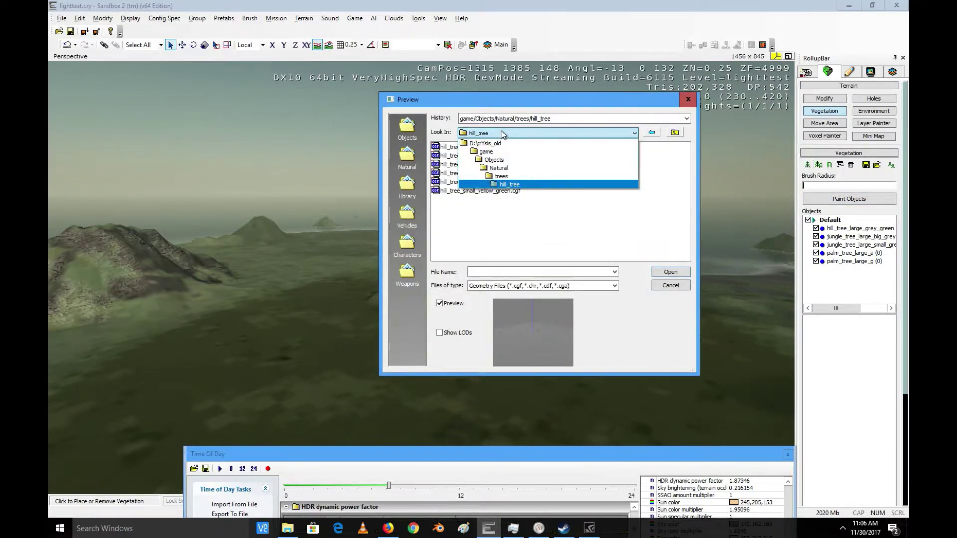
click(513, 177)
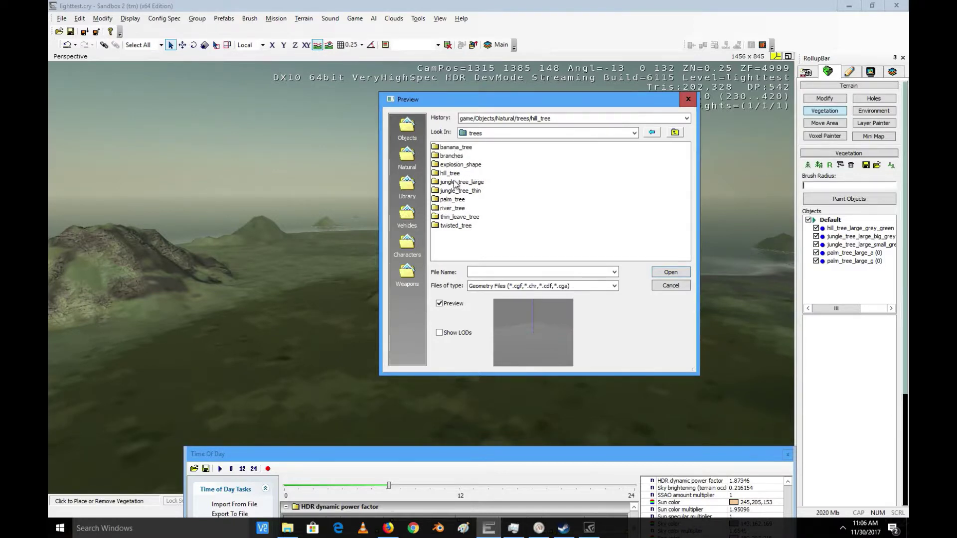
click(530, 132)
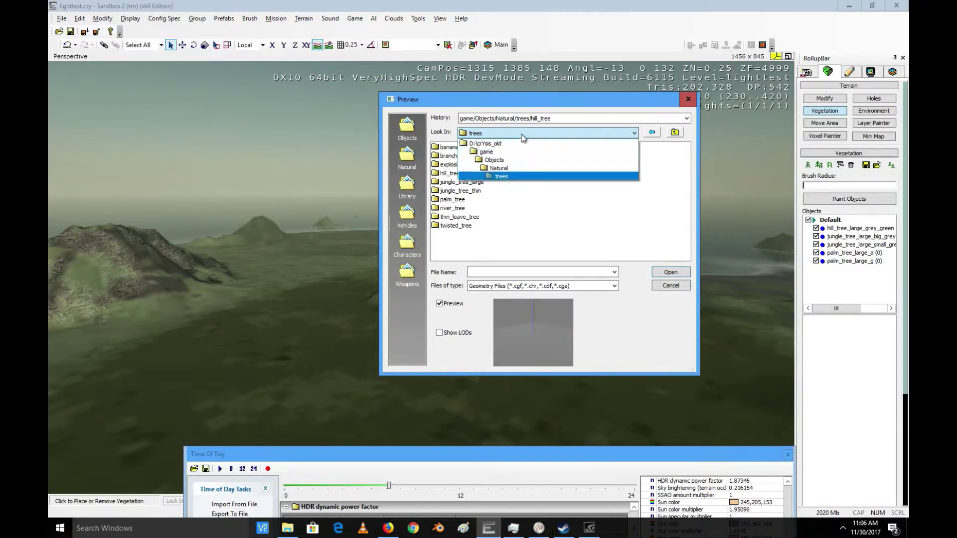
click(499, 168)
double_click(450, 156)
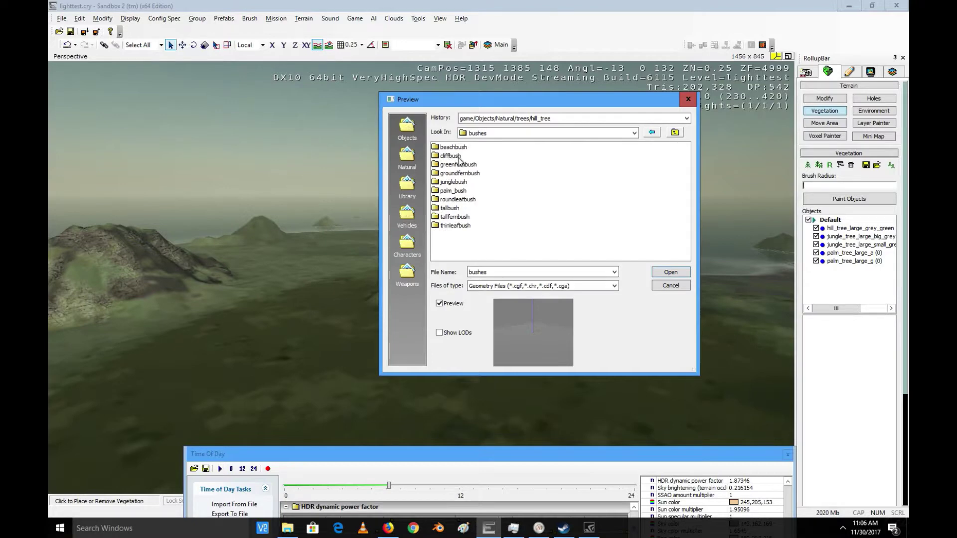
double_click(457, 157)
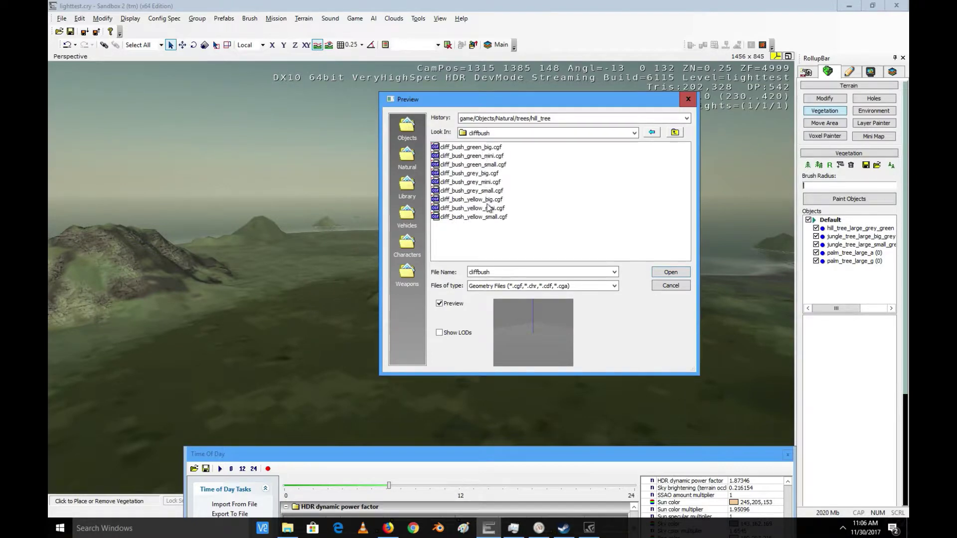
click(493, 175)
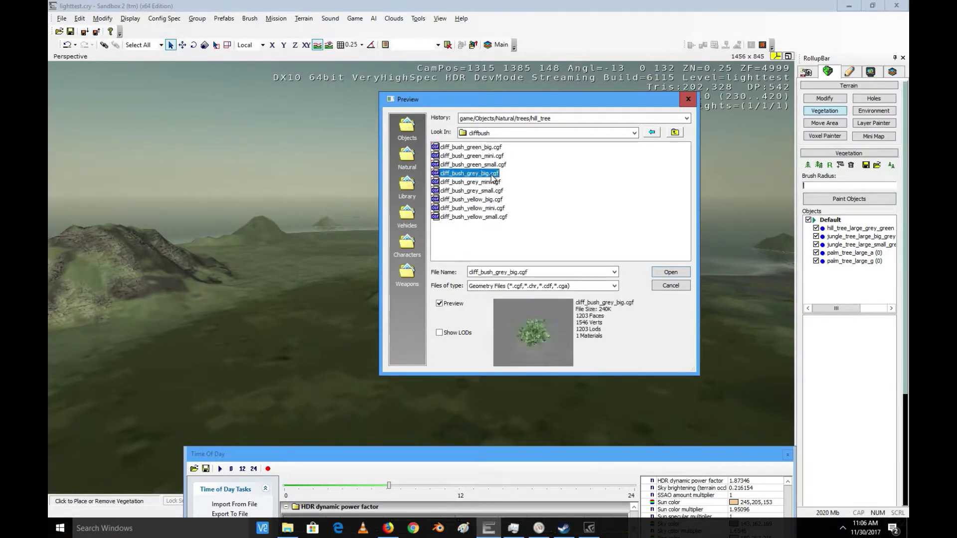
click(670, 272)
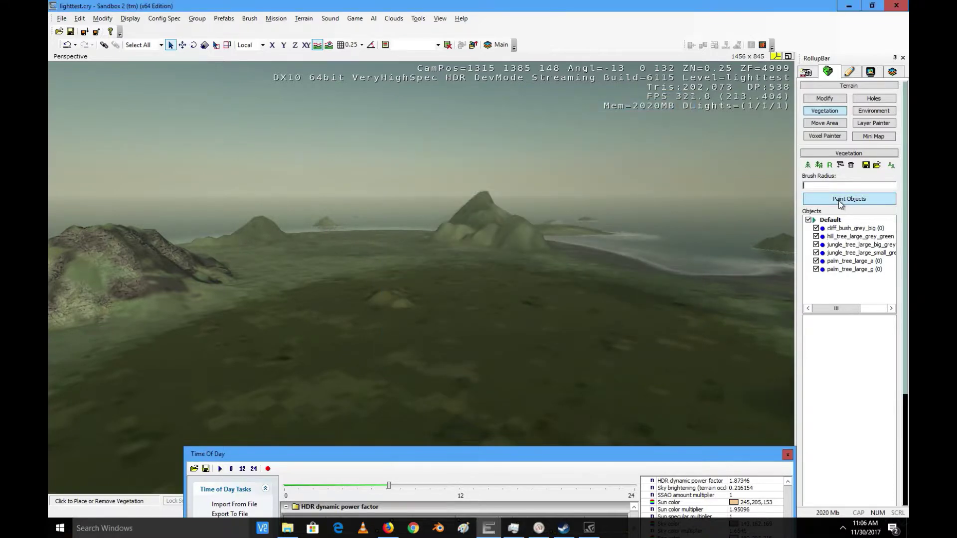
Add cliff_bush_grey_small.cgf from the cliffbush folder to the vegetation objects
click(808, 165)
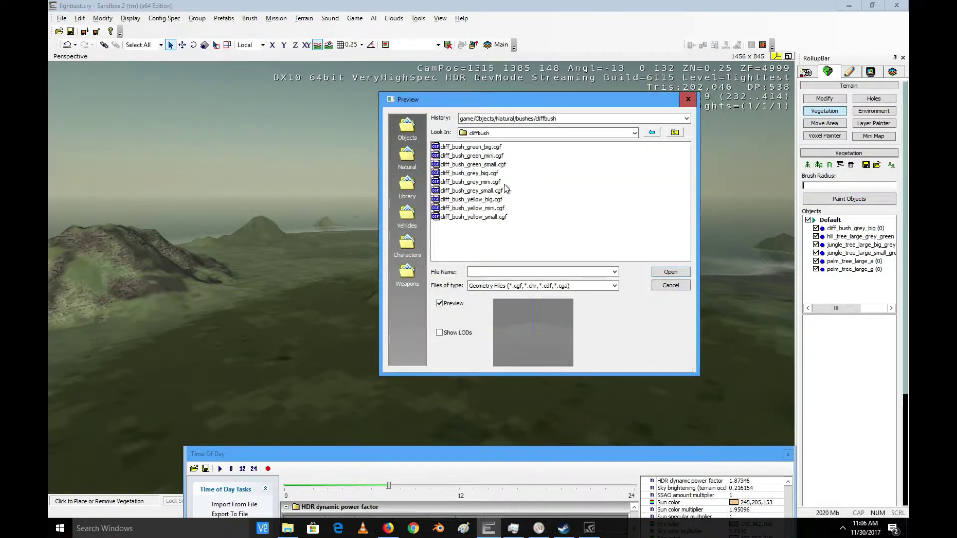
click(503, 191)
click(670, 272)
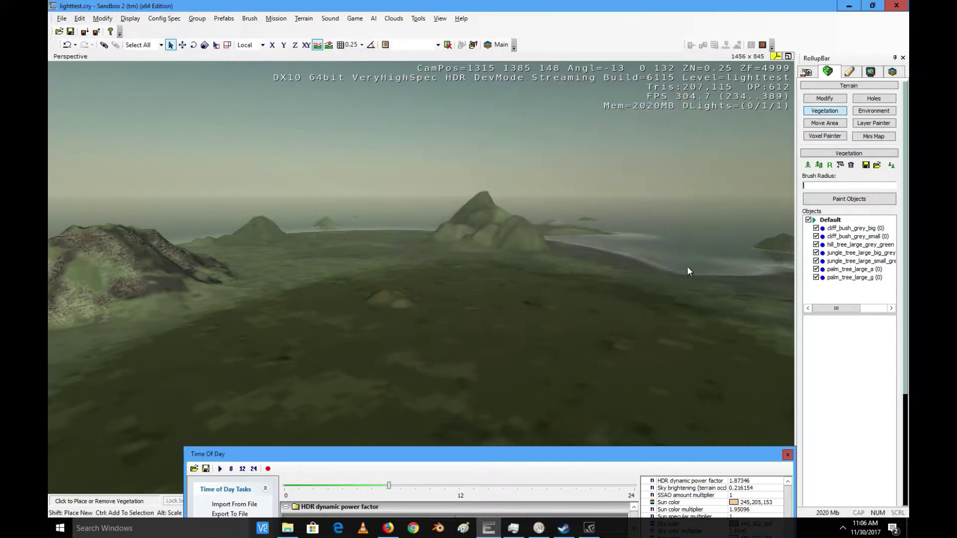
Add big_leave_plant_med_a.cgf from the Natural plants folder big_leave_plant as a vegetation object
click(808, 165)
click(525, 135)
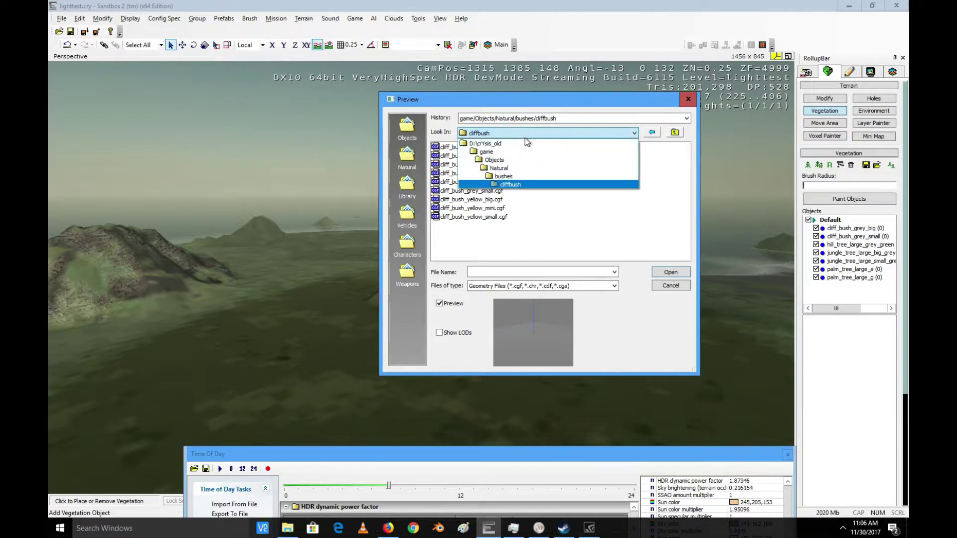
click(507, 168)
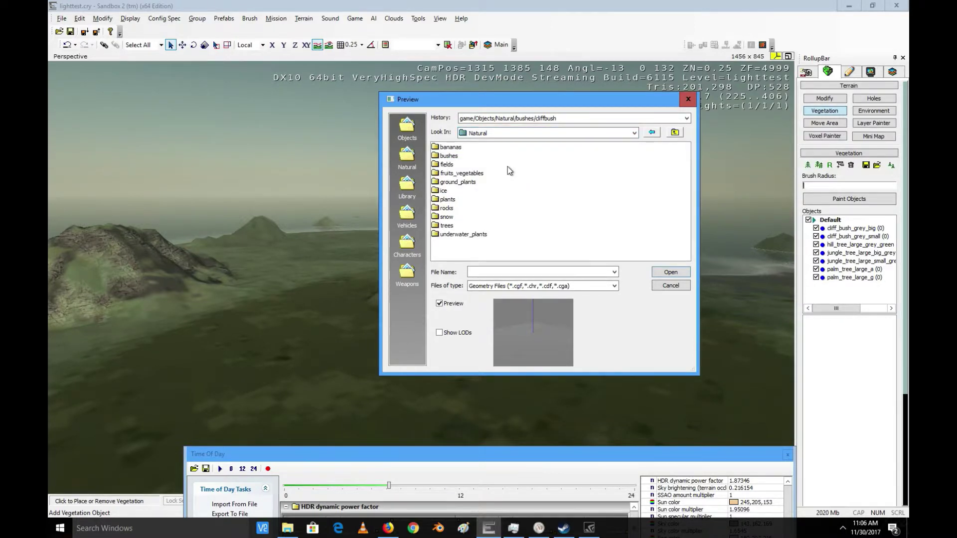
double_click(452, 201)
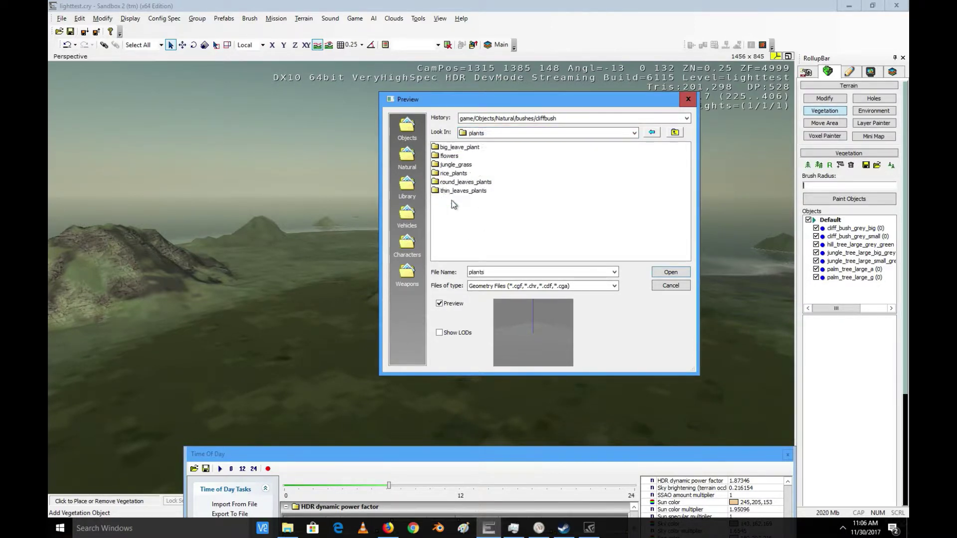
double_click(456, 156)
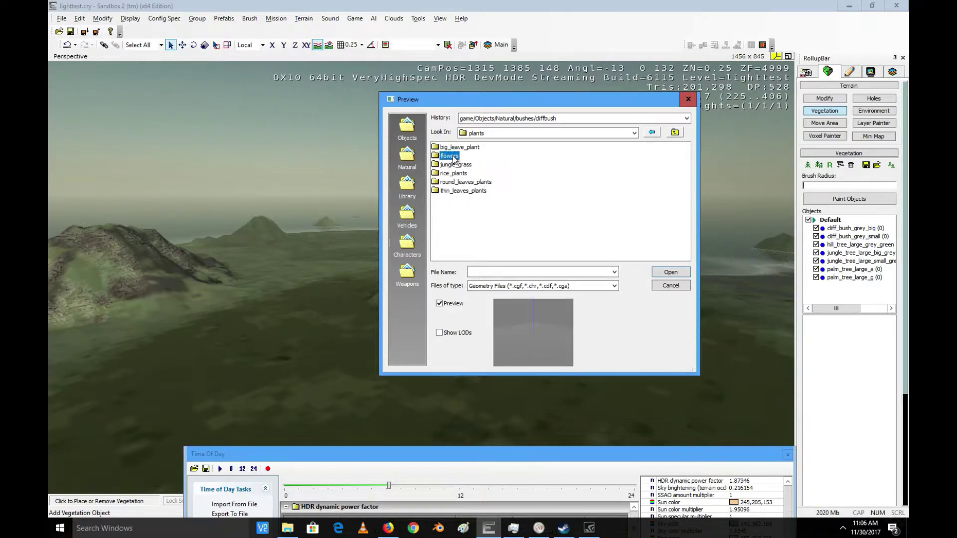
click(494, 135)
click(501, 169)
double_click(452, 148)
click(452, 148)
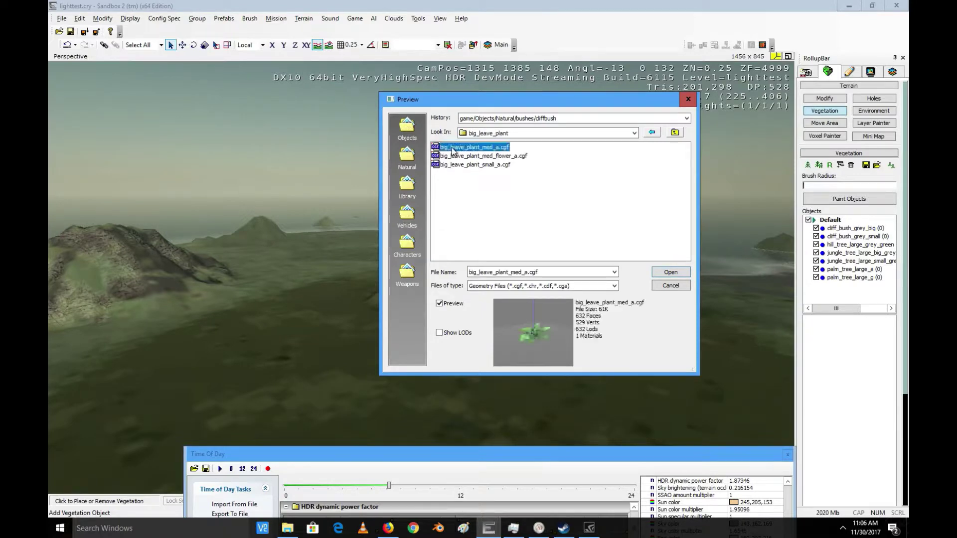
click(670, 273)
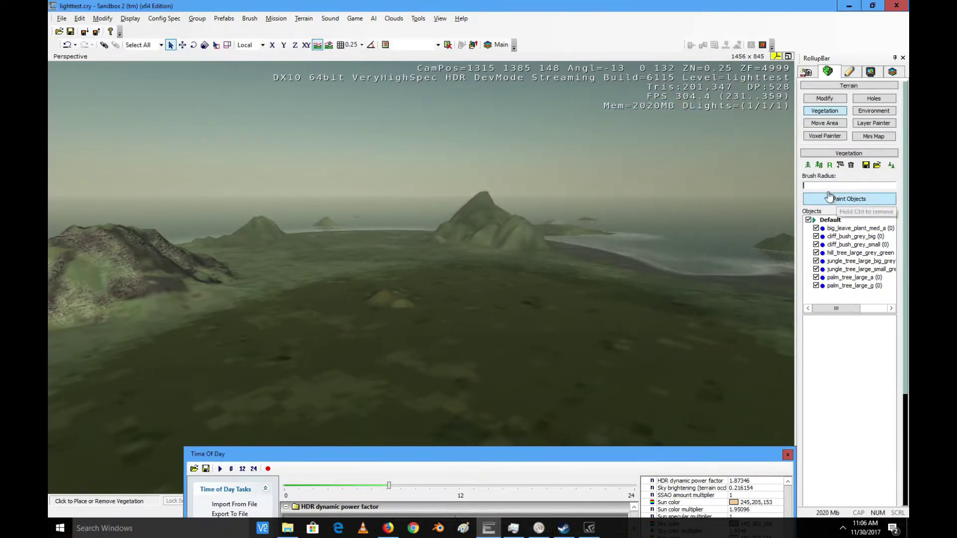
Add rice_med_d.cgf from the Natural plants folder rice_plants as a vegetation object
click(807, 165)
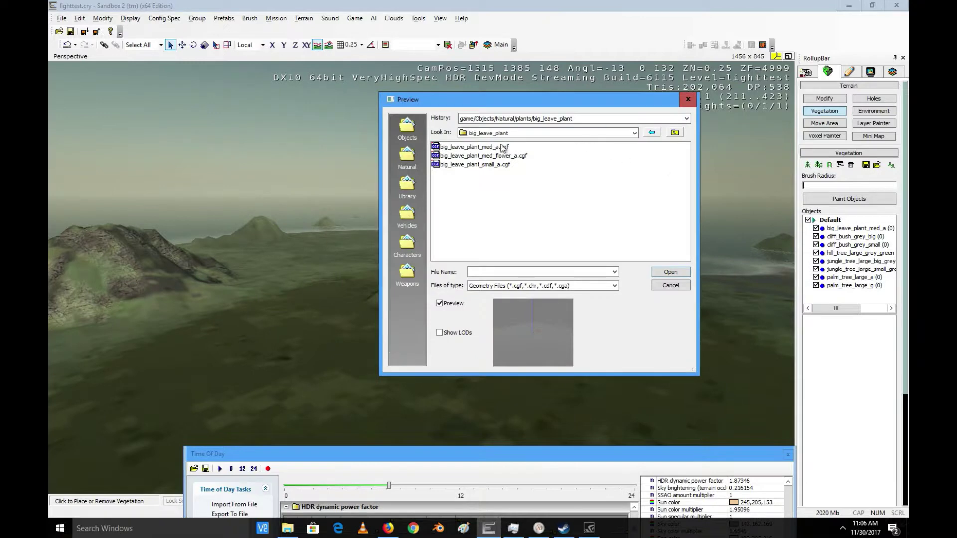
click(501, 133)
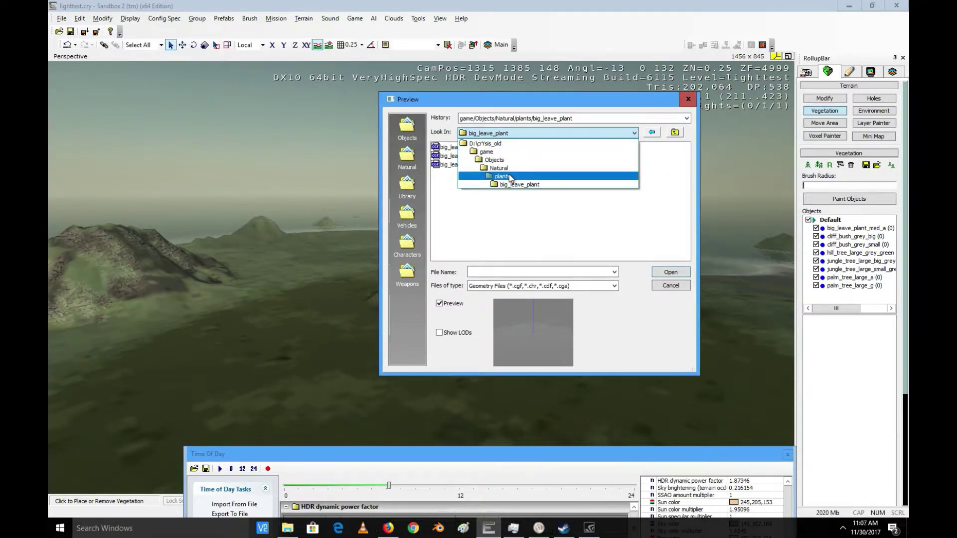
click(511, 177)
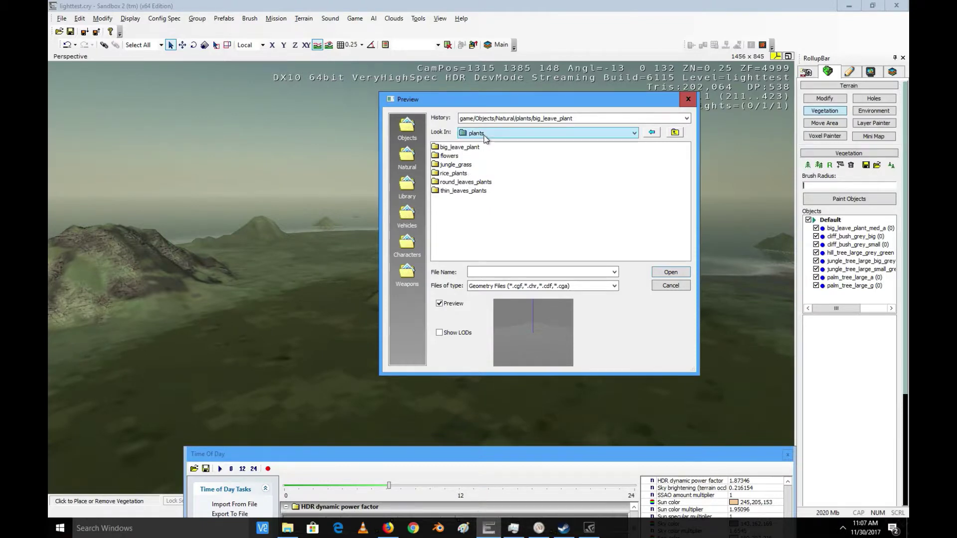
double_click(450, 173)
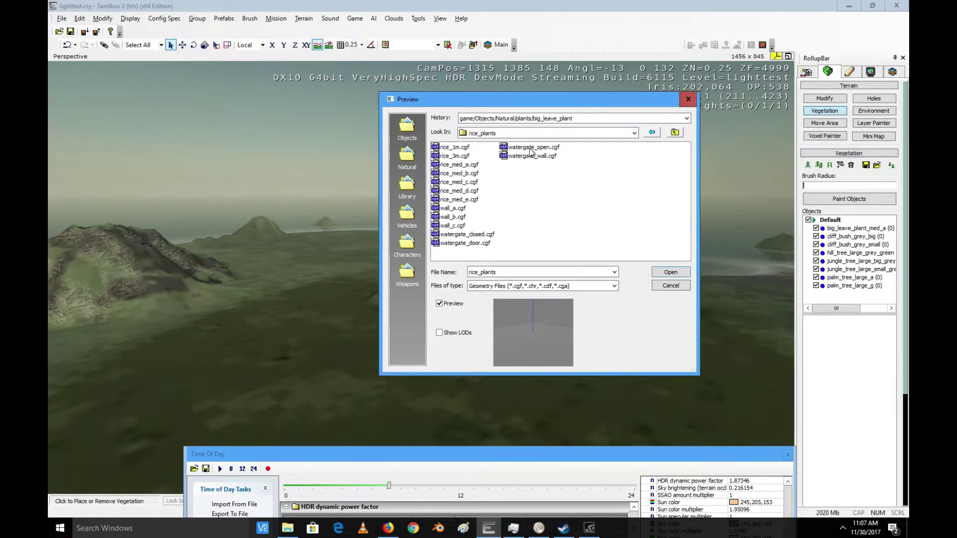
click(452, 208)
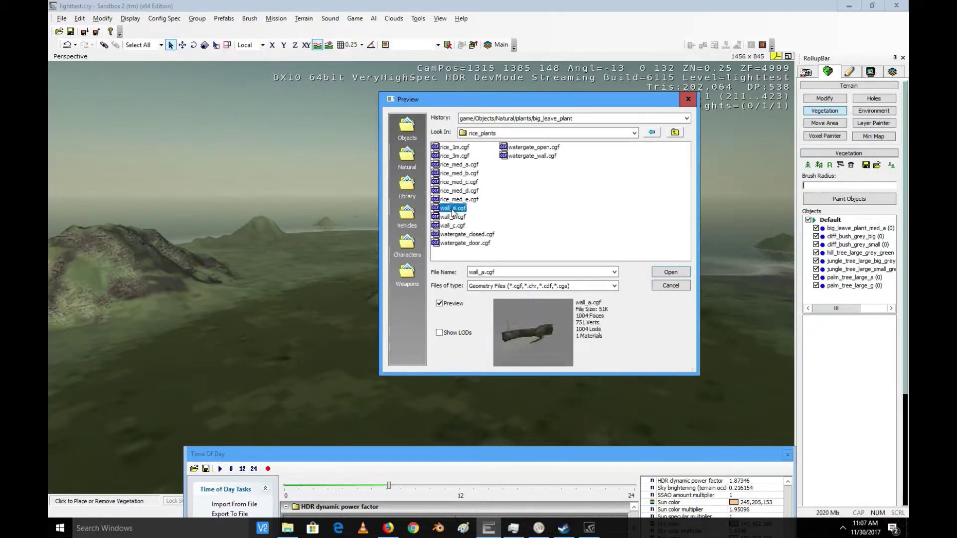
click(457, 191)
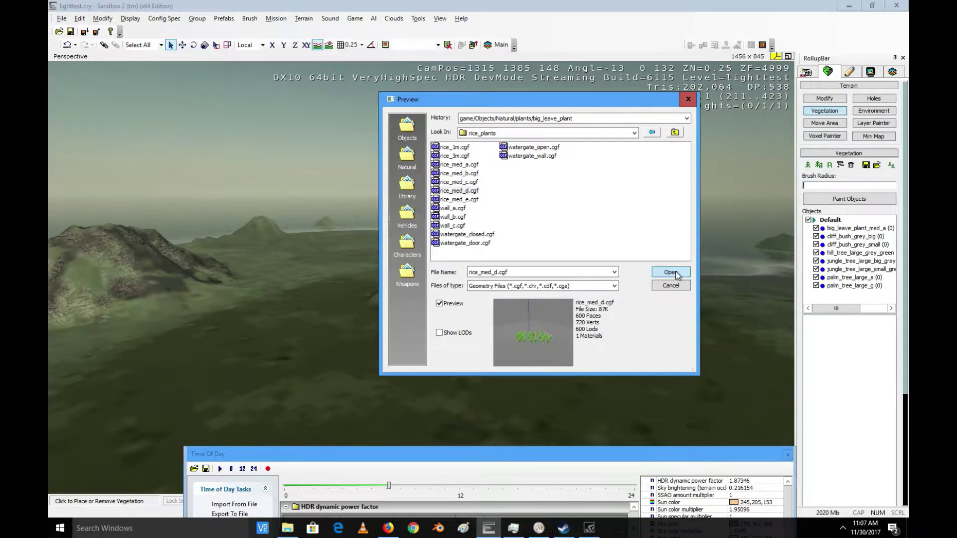
click(678, 275)
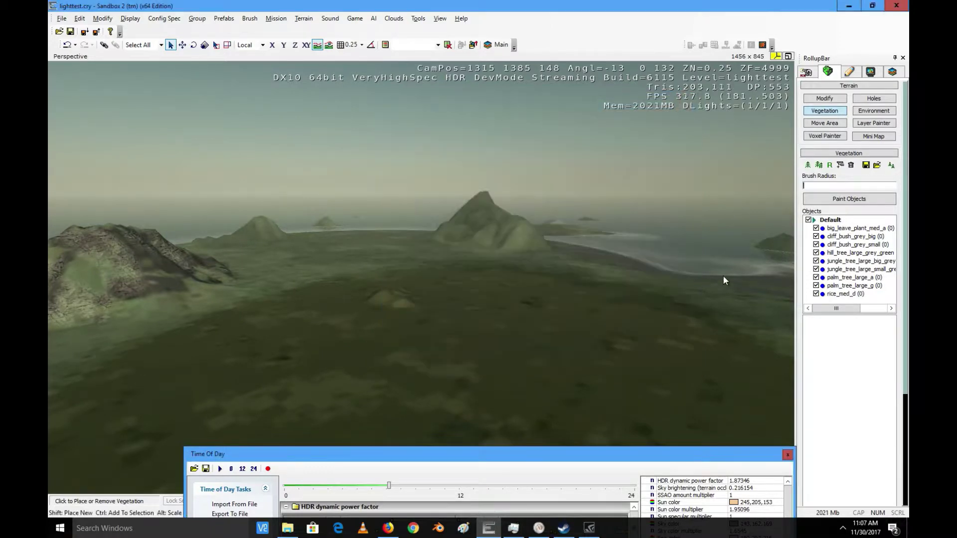
Add bigpatch_big.cgf from the grass folder under Natural ground_plants as a vegetation object
click(808, 165)
click(509, 133)
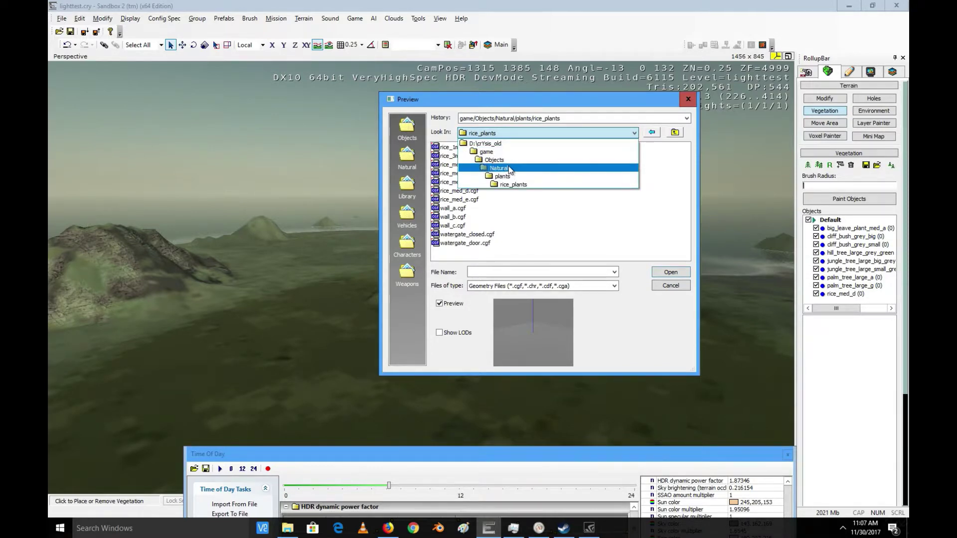
click(499, 168)
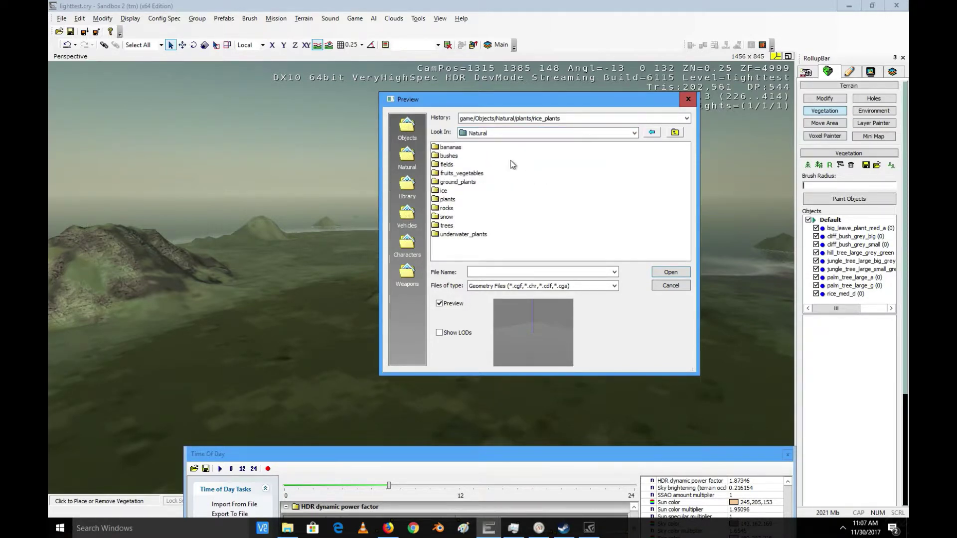
click(506, 135)
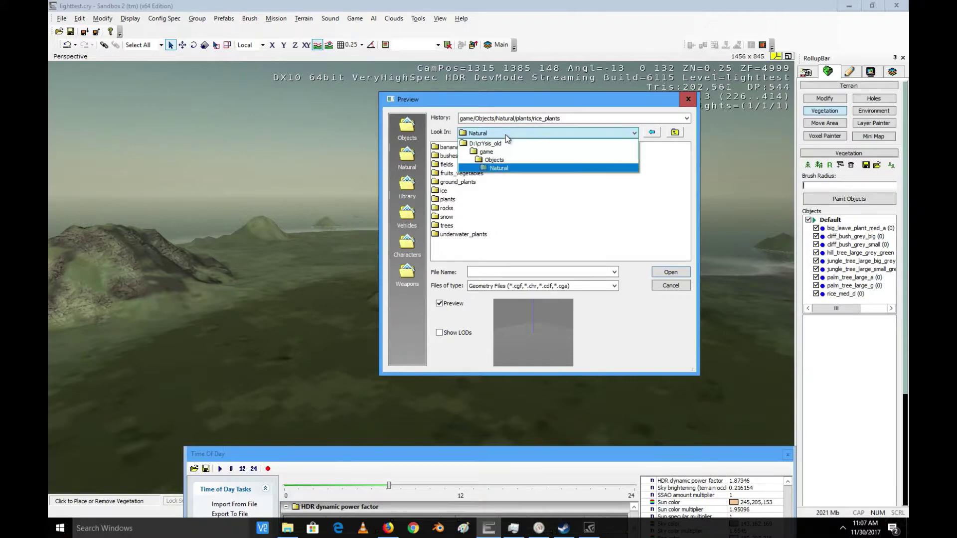
click(501, 134)
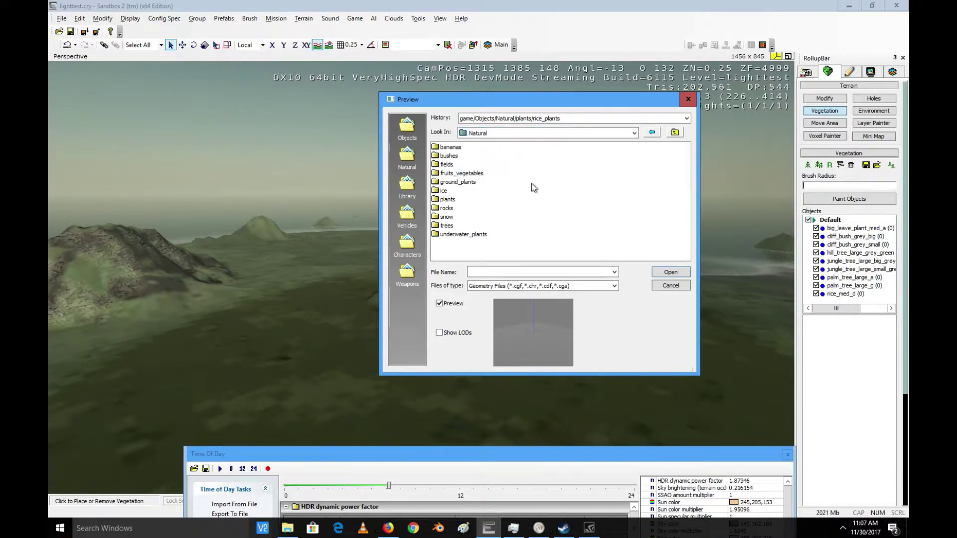
double_click(471, 183)
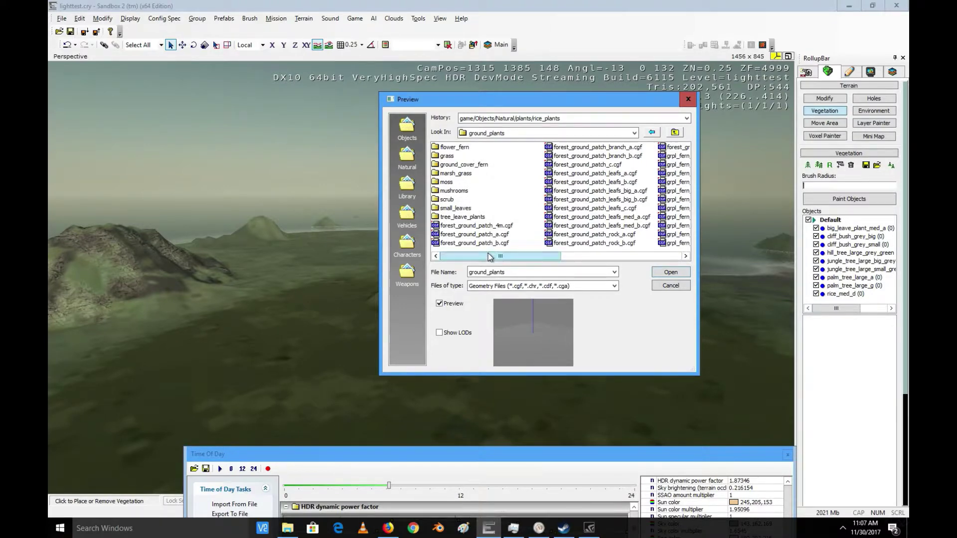
mouse_move(488, 255)
mouse_down()
mouse_move(565, 261)
mouse_move(474, 254)
mouse_up()
double_click(451, 158)
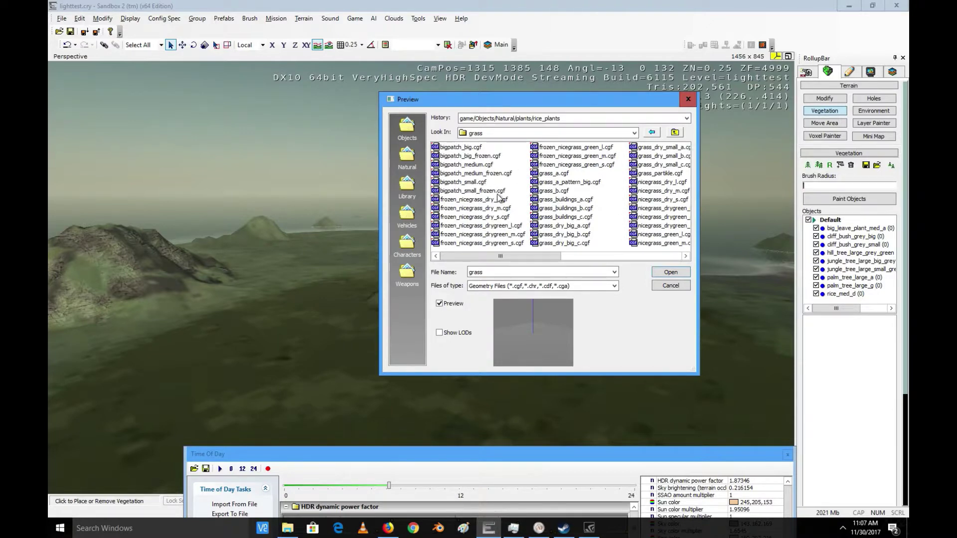
click(469, 147)
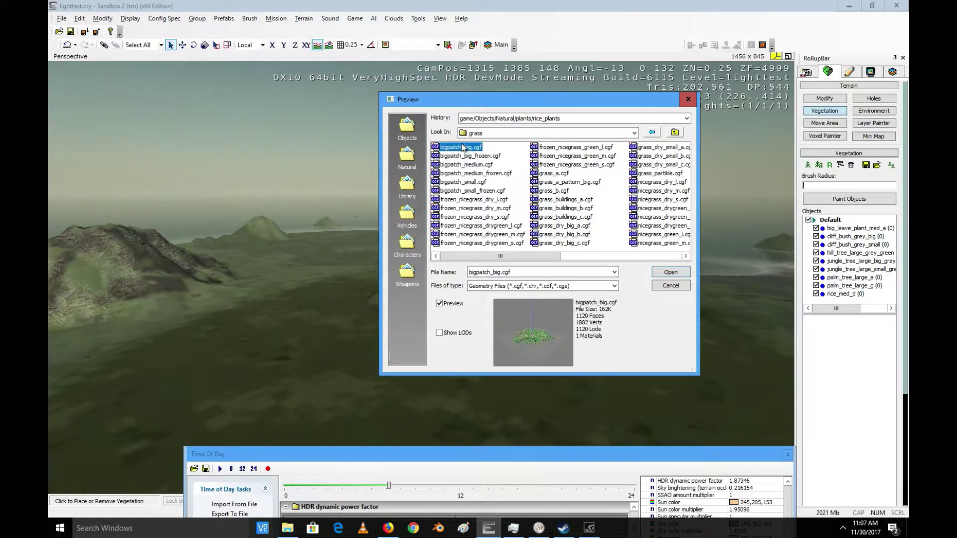
click(670, 272)
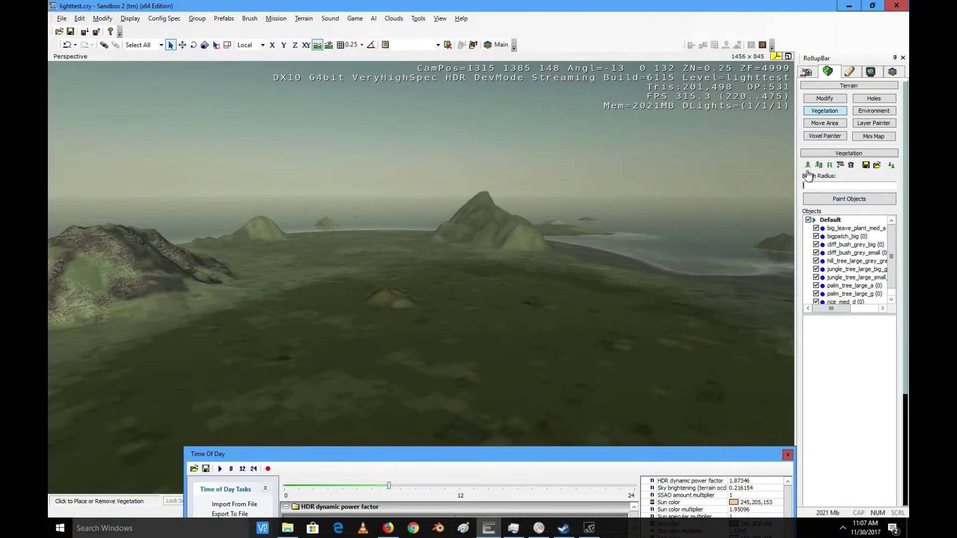
Add grass_a.cgf from the same grass folder to the vegetation objects
click(808, 165)
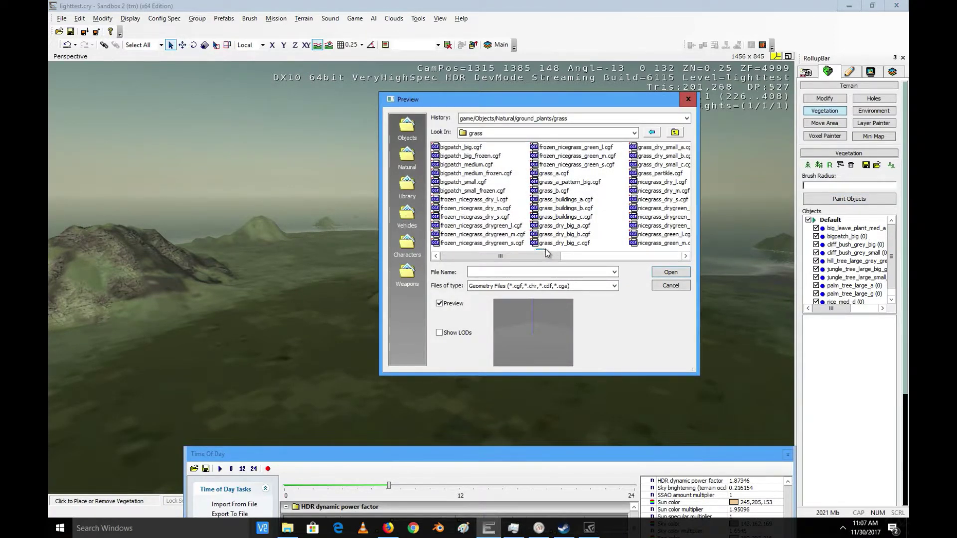
click(552, 173)
click(670, 273)
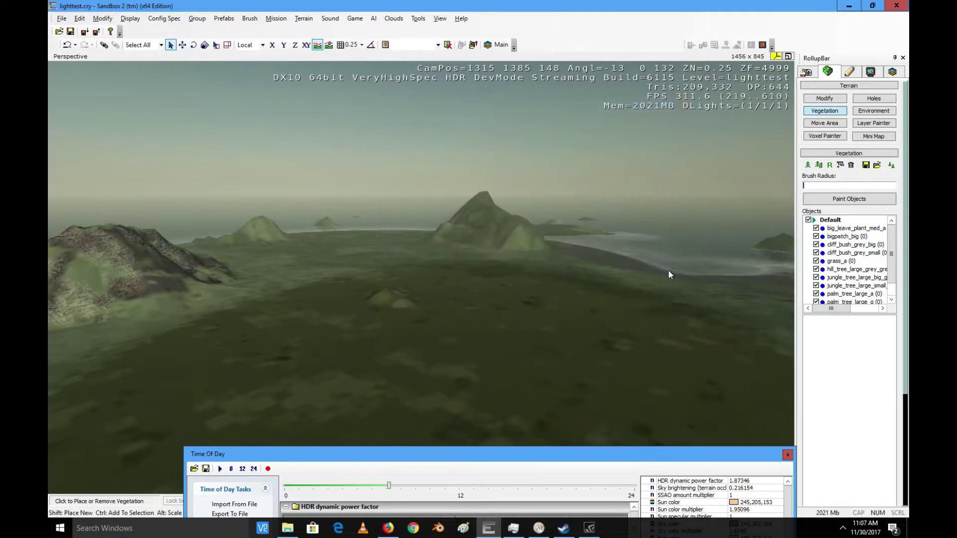
scroll(896, 259, down, 1)
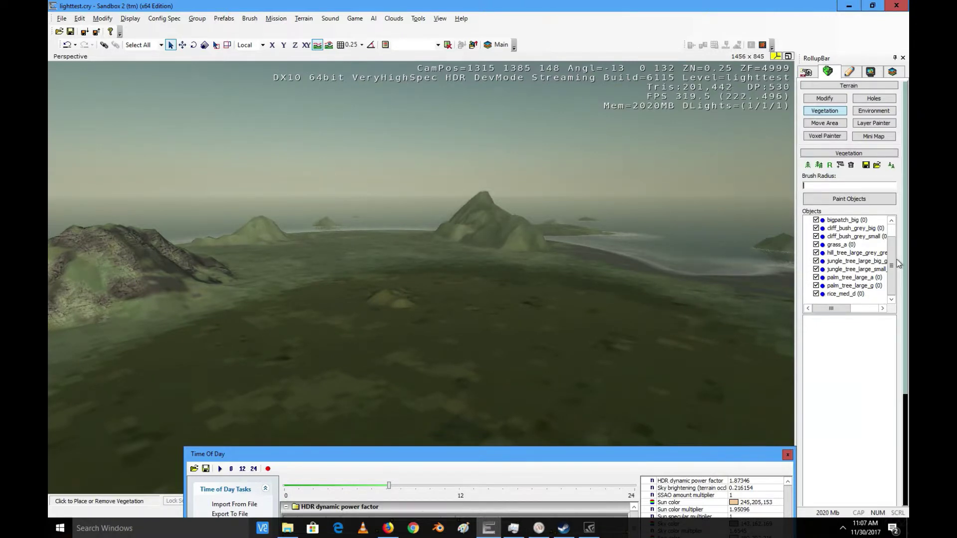
scroll(893, 252, up, 1)
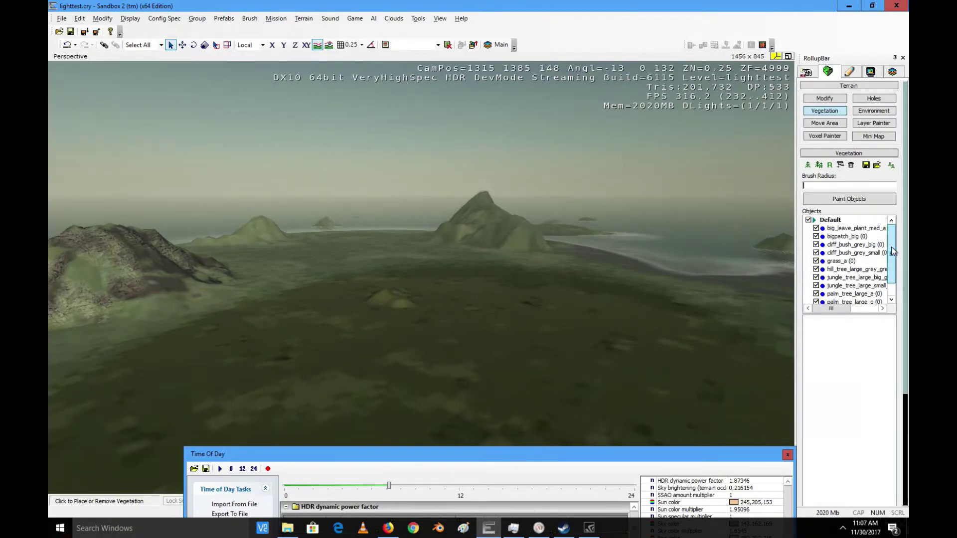
Paint a first patch of grass_a onto the open plain with the small vegetation brush
right_drag(286, 245, 267, 253)
key(w)
scroll(895, 249, down, 1)
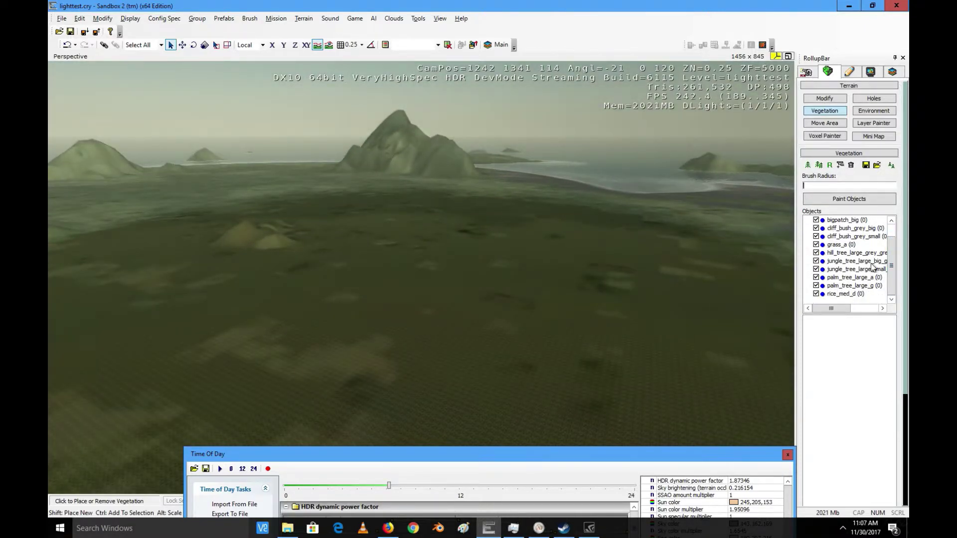
click(842, 244)
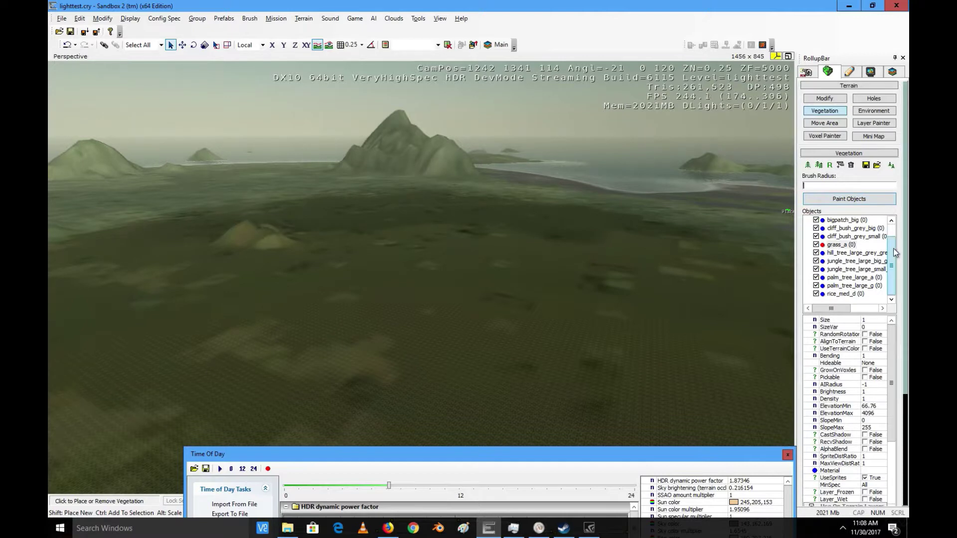
scroll(895, 262, up, 1)
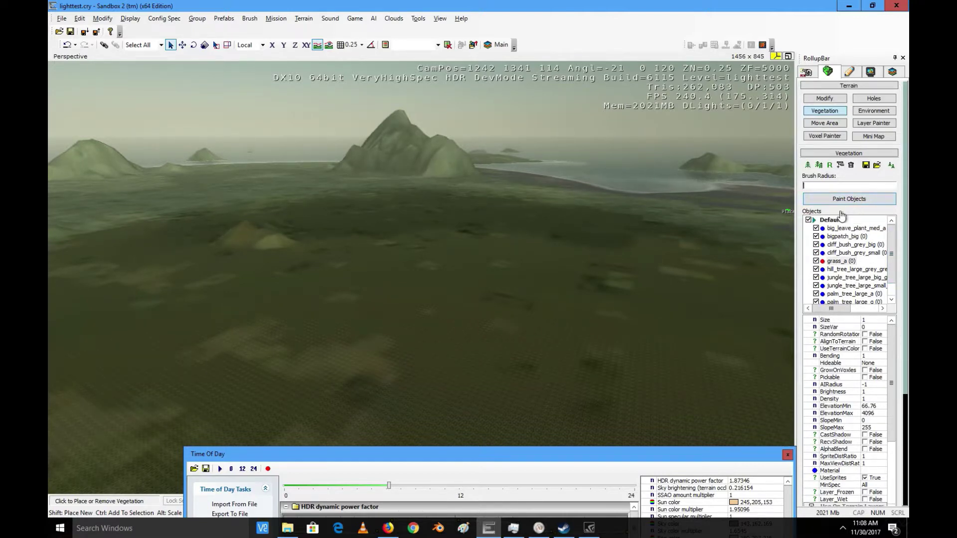
key(w)
right_drag(592, 289, 586, 286)
mouse_move(391, 298)
mouse_down()
mouse_move(420, 242)
mouse_move(250, 356)
mouse_move(510, 291)
mouse_move(497, 197)
mouse_move(420, 227)
mouse_up()
key(w)
key(s)
scroll(329, 229, down, 2)
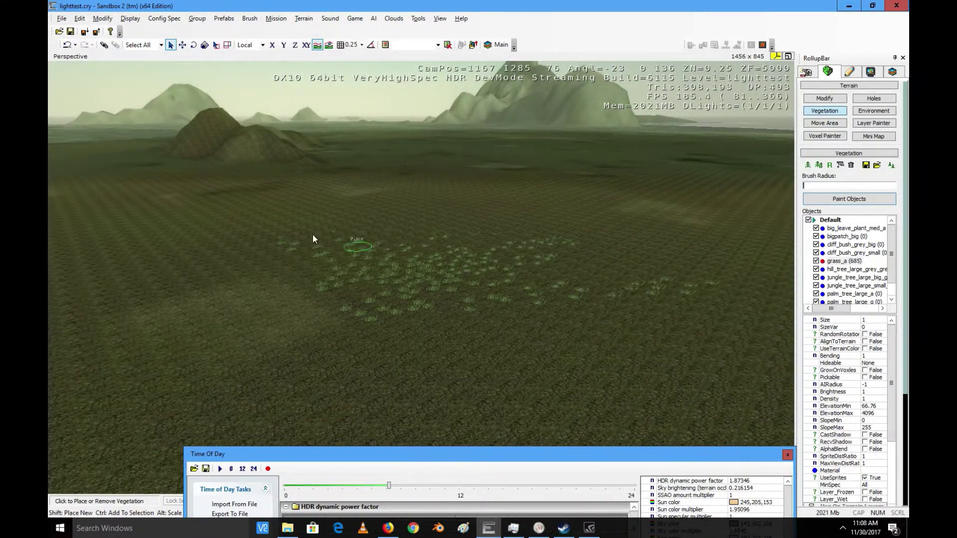
drag(313, 236, 318, 296)
Enlarge the vegetation brush radius to roughly a quarter of its range and paint grass_a across wide areas of the plain
scroll(320, 297, down, 5)
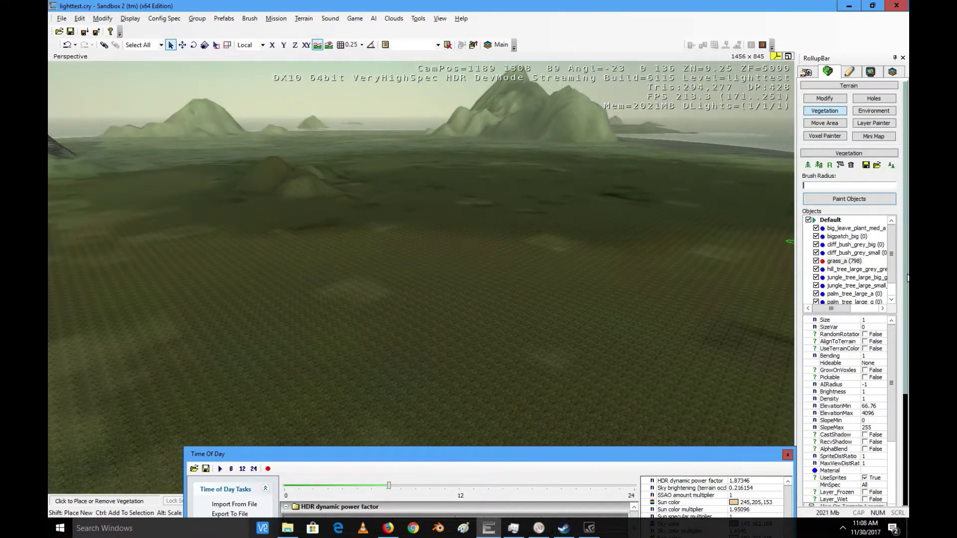
scroll(907, 278, down, 3)
scroll(850, 293, up, 3)
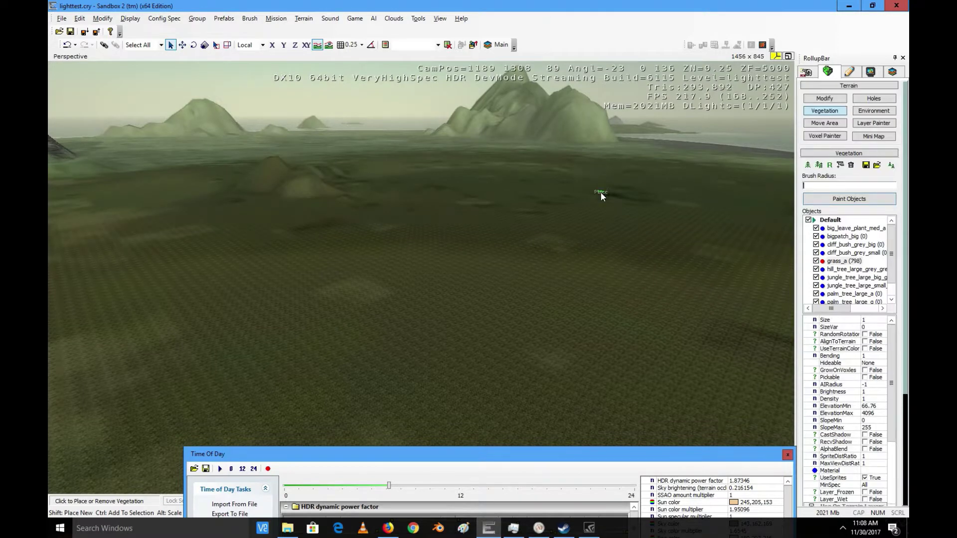
click(825, 185)
mouse_move(422, 228)
mouse_down()
mouse_move(319, 161)
mouse_move(378, 149)
mouse_up()
key(a)
mouse_move(267, 151)
mouse_down()
mouse_move(432, 188)
mouse_move(470, 125)
mouse_move(387, 159)
mouse_move(412, 285)
mouse_move(461, 193)
mouse_up()
key(a)
key(w)
right_drag(462, 193, 462, 193)
key(s)
mouse_move(429, 147)
mouse_down()
mouse_move(598, 180)
mouse_move(589, 161)
mouse_move(681, 153)
mouse_move(513, 189)
mouse_up()
key(w)
right_drag(513, 190, 513, 189)
key(s)
mouse_move(513, 189)
mouse_down()
mouse_move(778, 232)
mouse_move(619, 232)
mouse_move(565, 190)
mouse_move(450, 227)
mouse_move(464, 264)
mouse_move(498, 259)
mouse_up()
key(Escape)
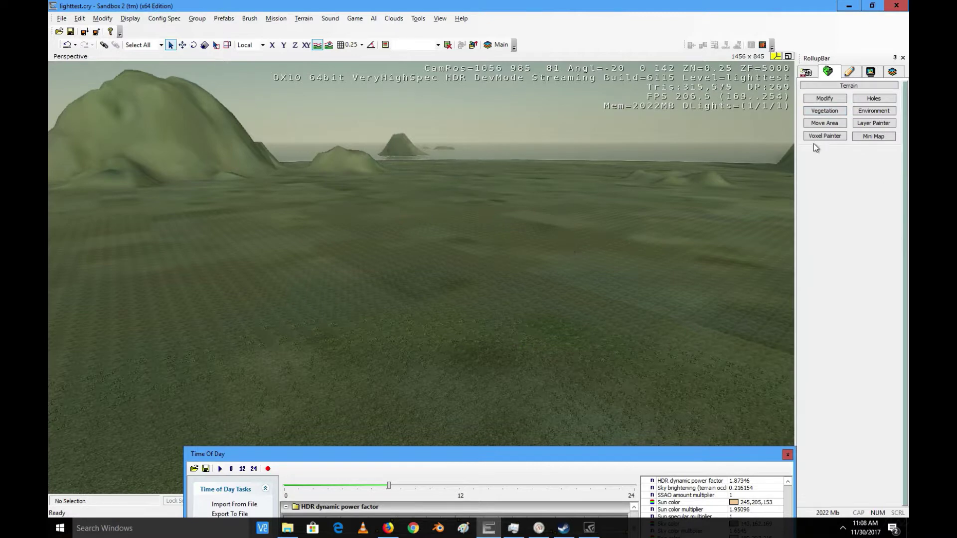
Reopen the vegetation settings, expand the Default group and select only the grass_a object
click(824, 111)
click(828, 220)
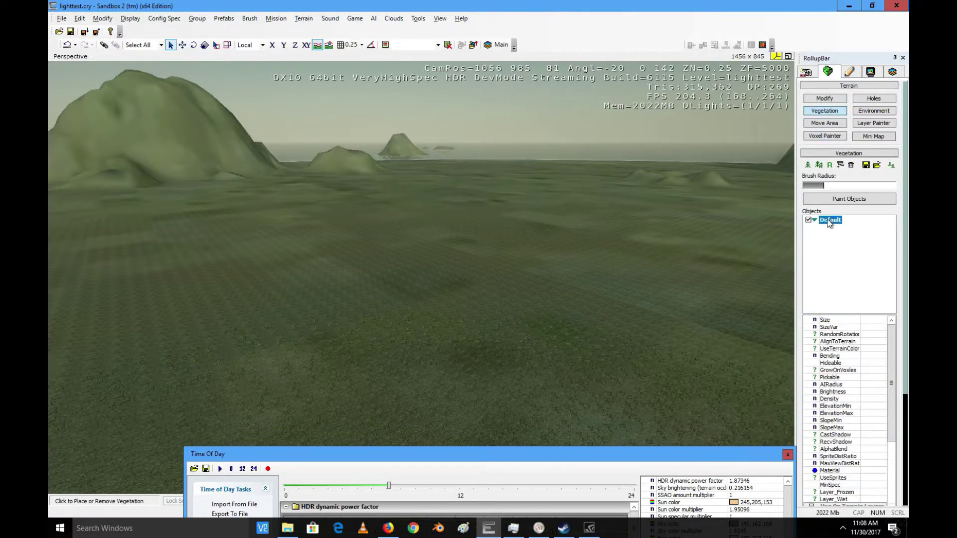
scroll(906, 310, down, 1)
scroll(906, 310, down, 1)
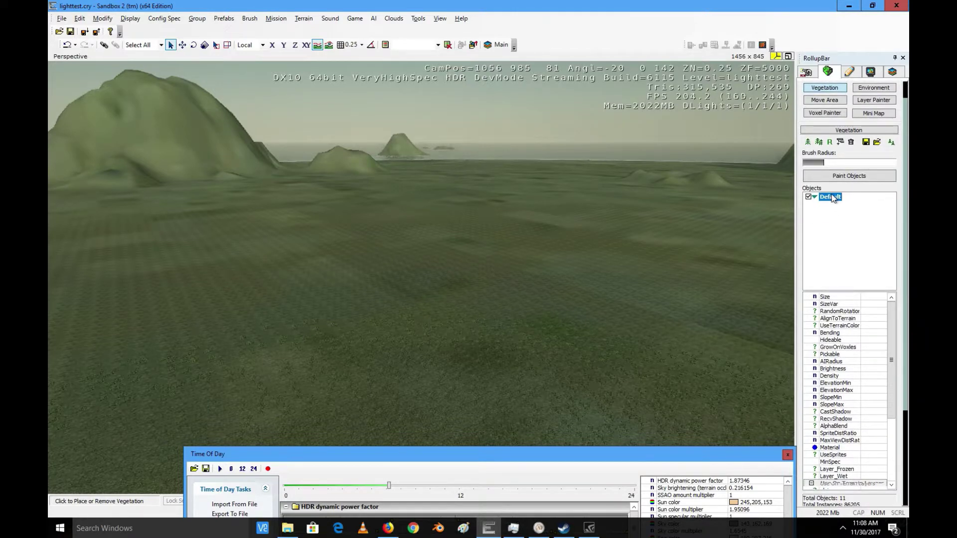
click(831, 197)
scroll(890, 214, down, 1)
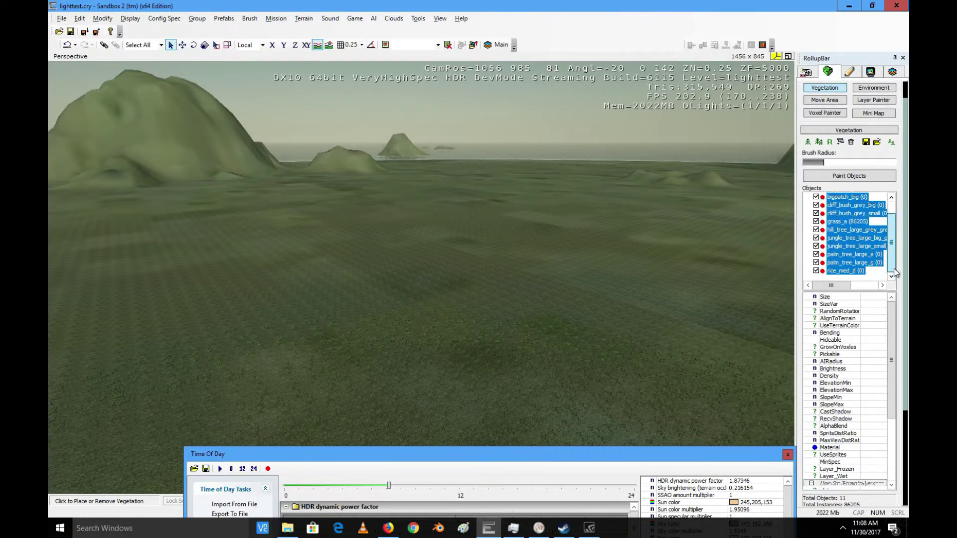
click(830, 256)
click(842, 221)
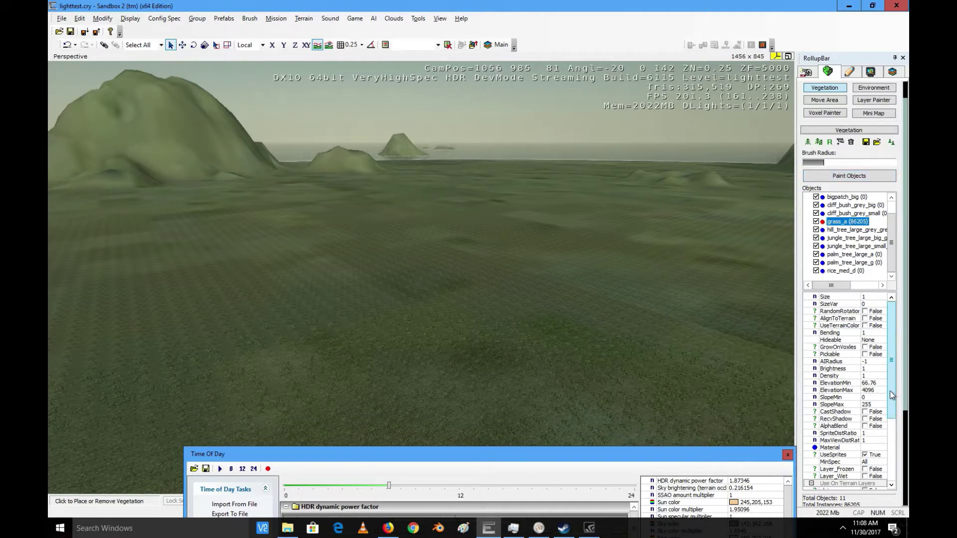
Examine grass_a's placement properties, including size, density, elevation and slope limits, shadows and terrain layer options
drag(889, 383, 891, 407)
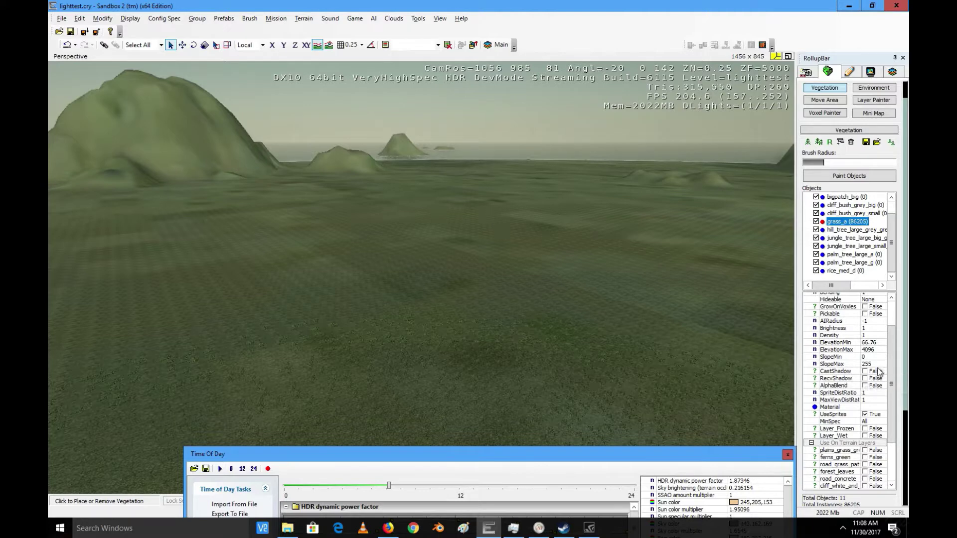
drag(890, 358, 887, 331)
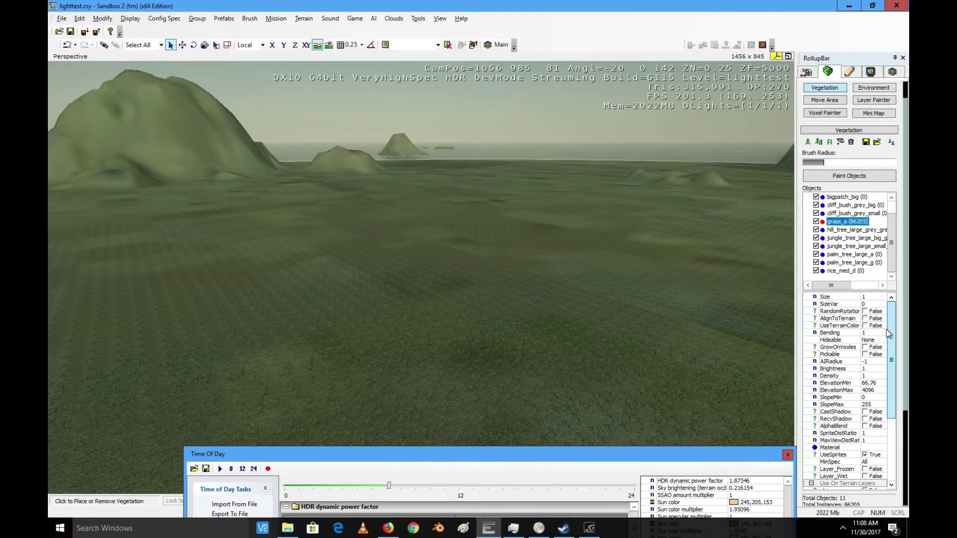
drag(887, 330, 891, 353)
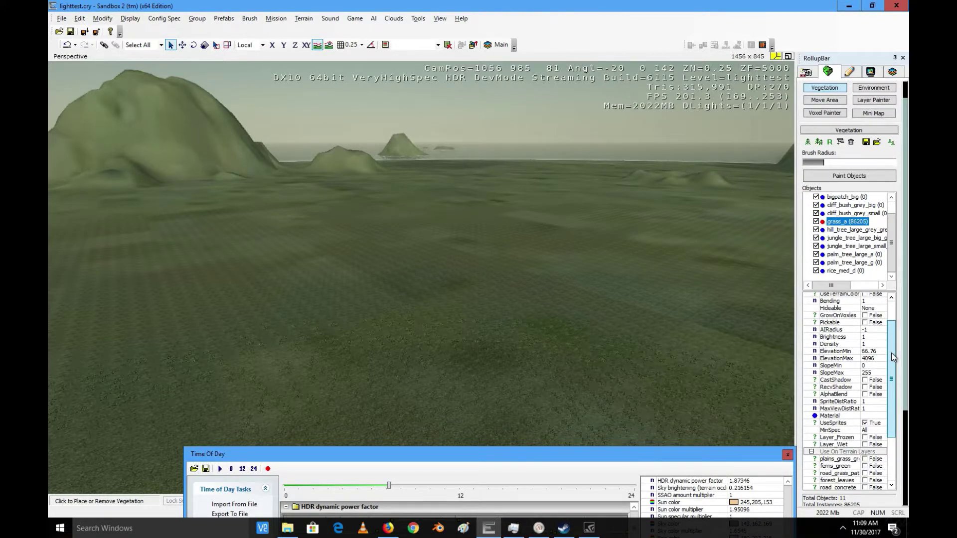
drag(891, 352, 890, 356)
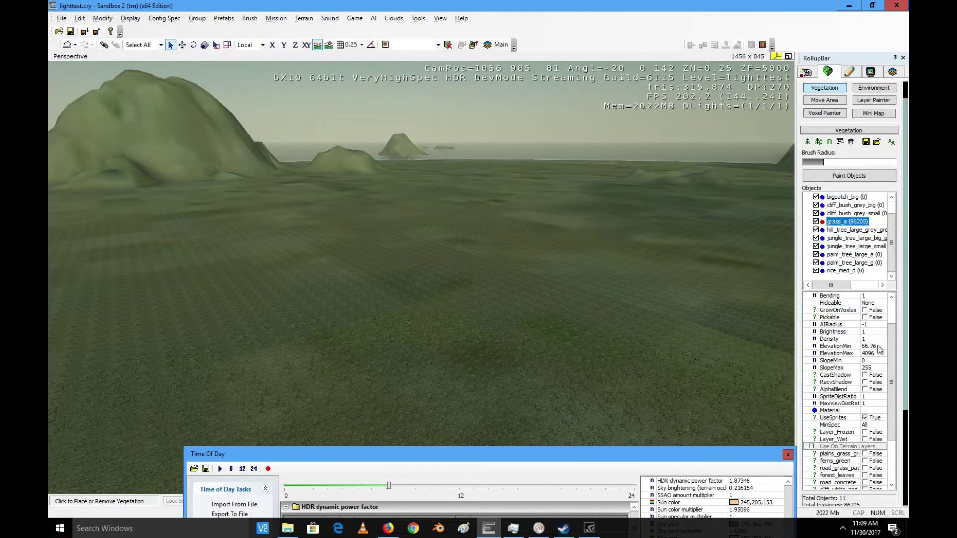
scroll(893, 262, up, 1)
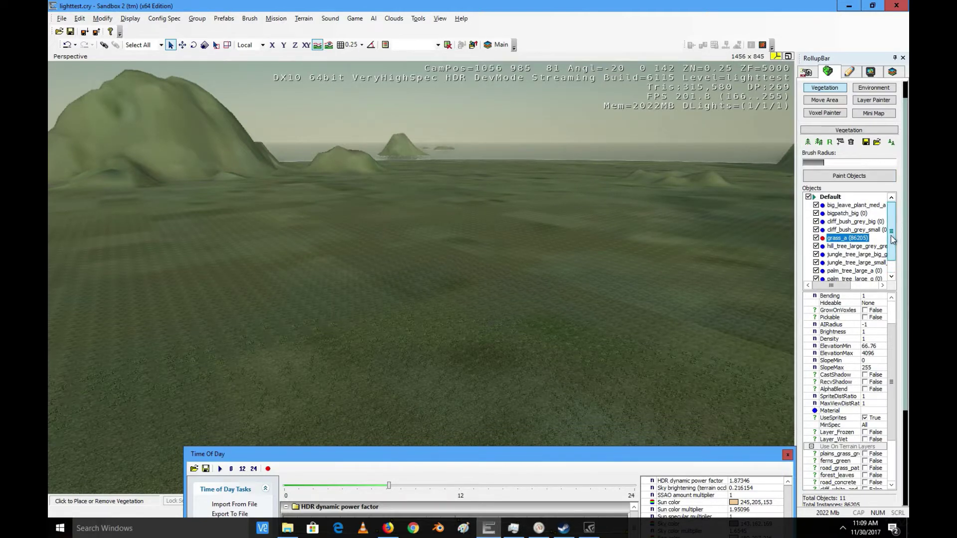
Try an extreme MaxViewDistRatio on grass_a and check the grass on the plain from closer up
scroll(891, 235, down, 1)
scroll(889, 354, down, 1)
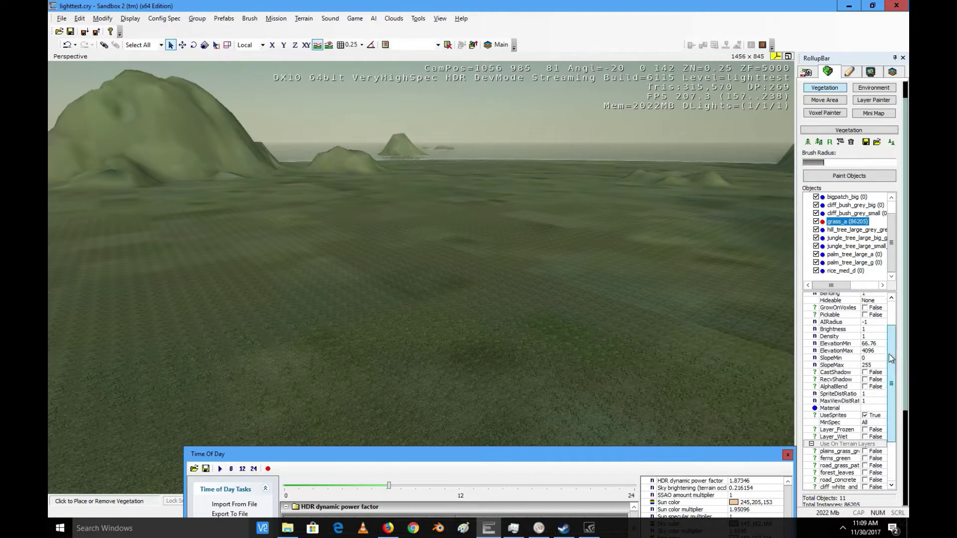
scroll(889, 353, down, 3)
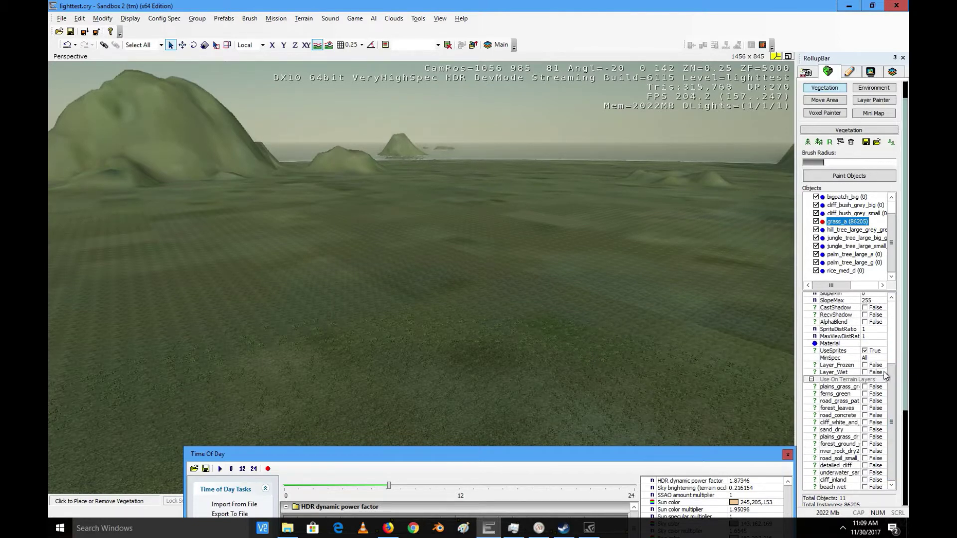
click(875, 337)
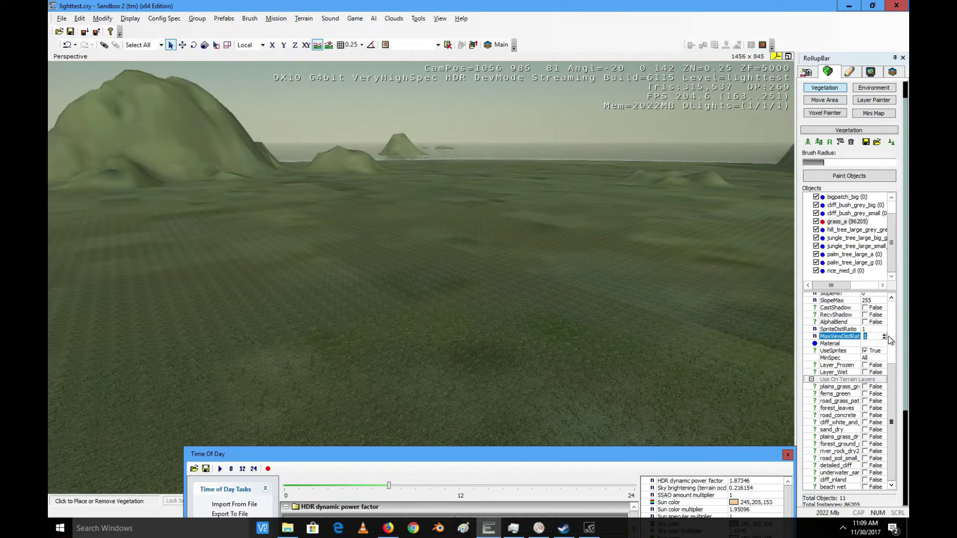
drag(884, 337, 881, 7)
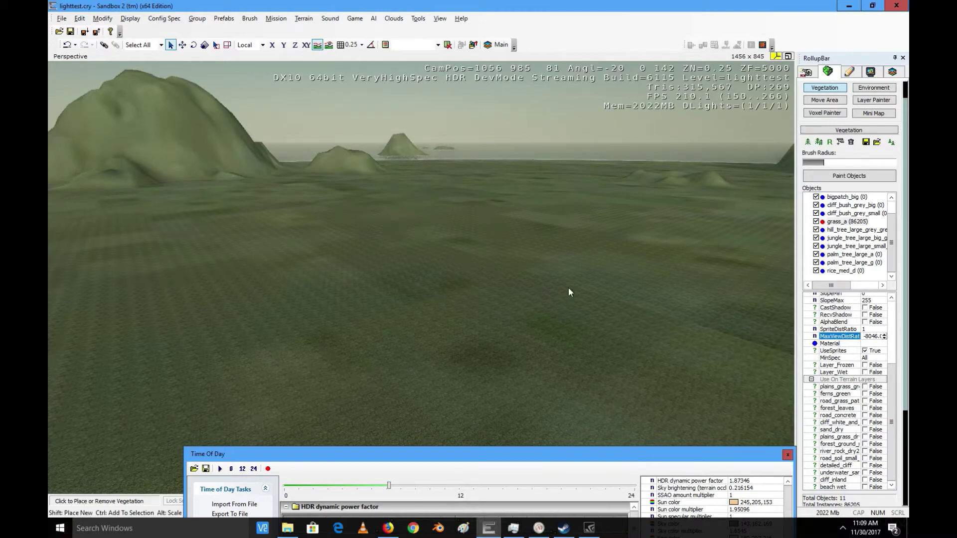
key(w)
right_drag(581, 223, 581, 224)
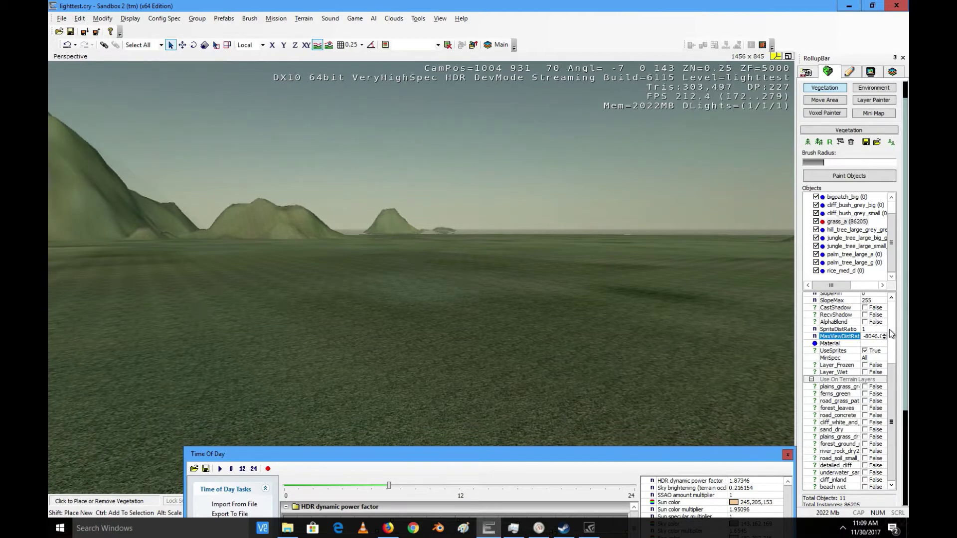
Set grass_a's MaxViewDistRatio to 20 and check the grass from nearby and farther away
drag(861, 335, 866, 335)
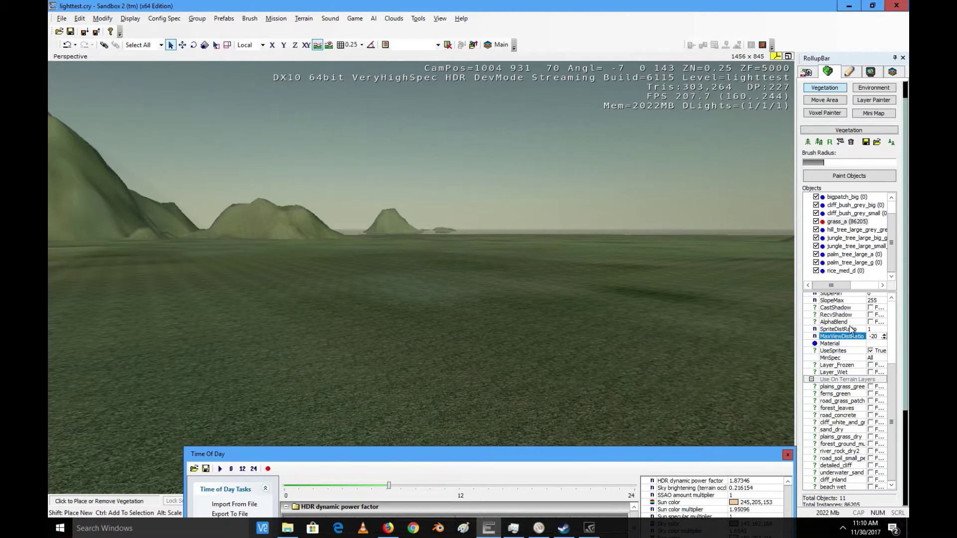
key(Left)
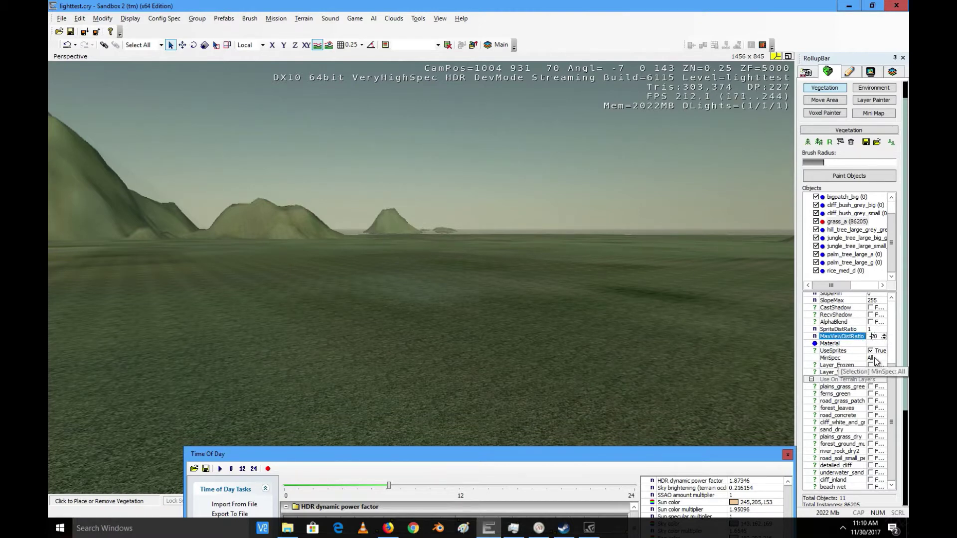
key(BackSpace)
key(Return)
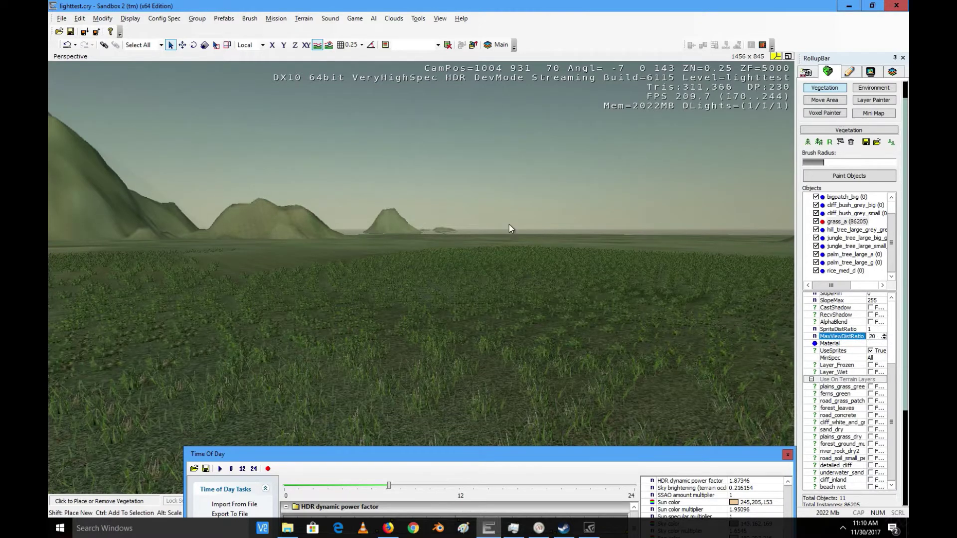
right_drag(476, 225, 477, 227)
key(s)
key(w)
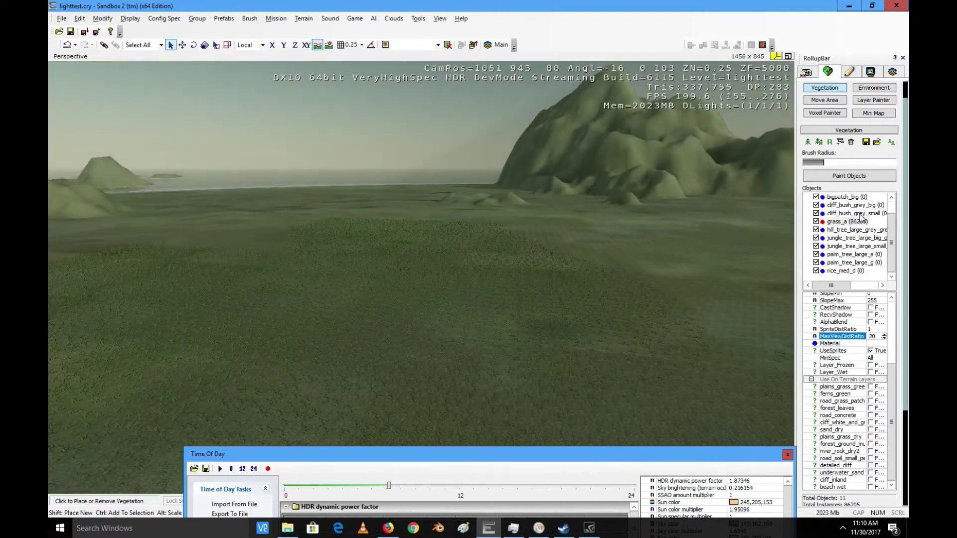
Select only palm_tree_large_a as the vegetation object for painting
mouse_move(895, 236)
mouse_down()
mouse_move(891, 202)
mouse_move(893, 244)
mouse_up()
click(844, 246)
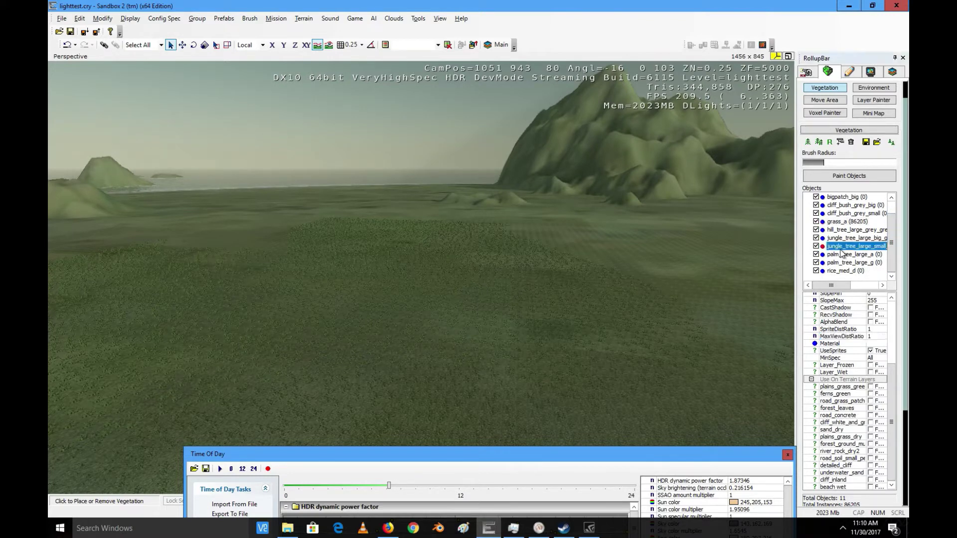
click(844, 254)
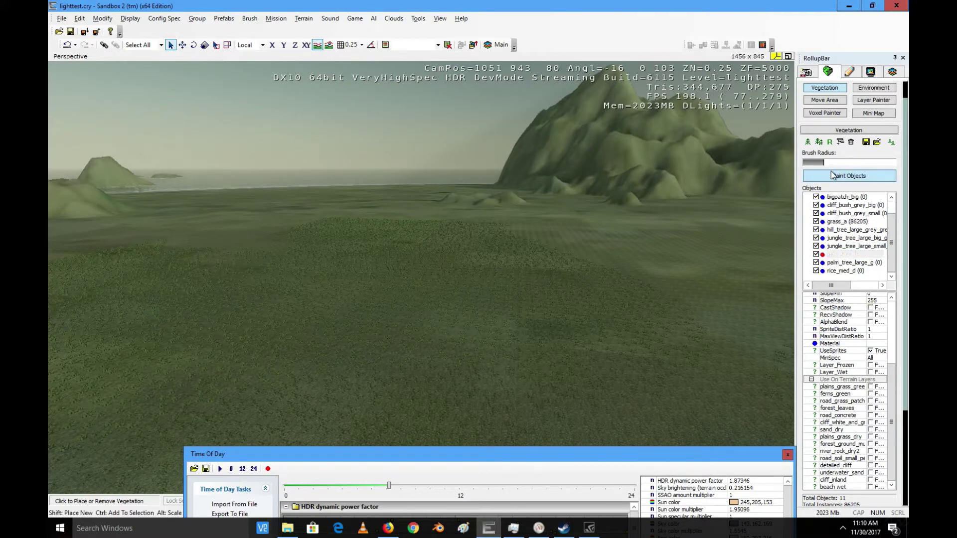
Paint a trial cluster of palm_tree_large_a with the brush radius at about a tenth of its range, and undo it
drag(803, 163, 812, 162)
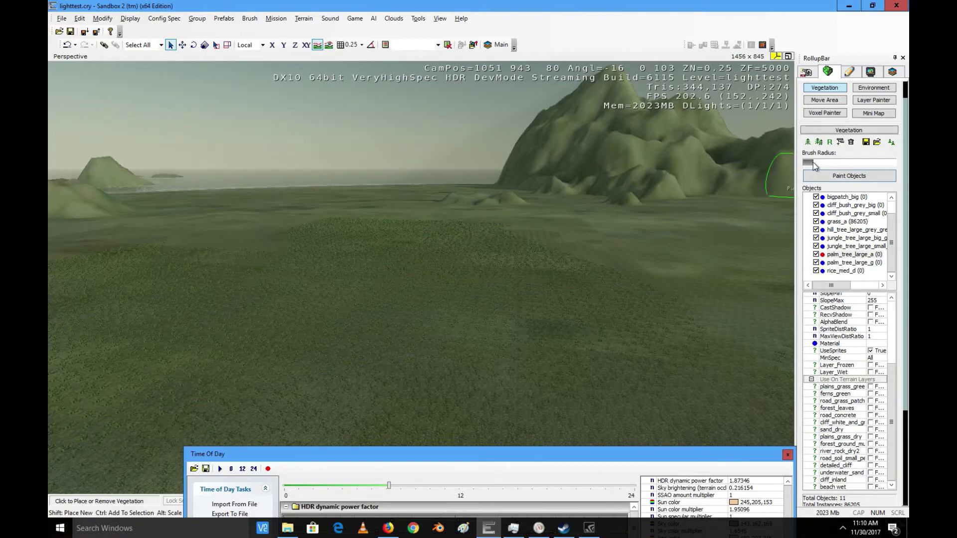
mouse_move(584, 221)
mouse_down()
mouse_move(543, 261)
mouse_move(551, 282)
mouse_up()
key(w)
right_drag(634, 237, 633, 236)
key(a)
key(w)
key(s)
key(s)
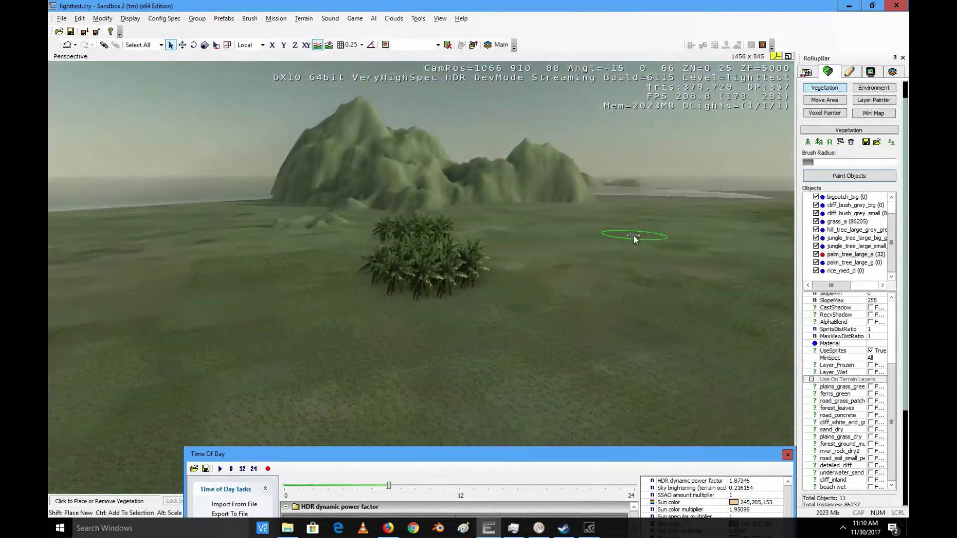
key(s)
right_drag(593, 208, 593, 208)
key(w)
click(70, 45)
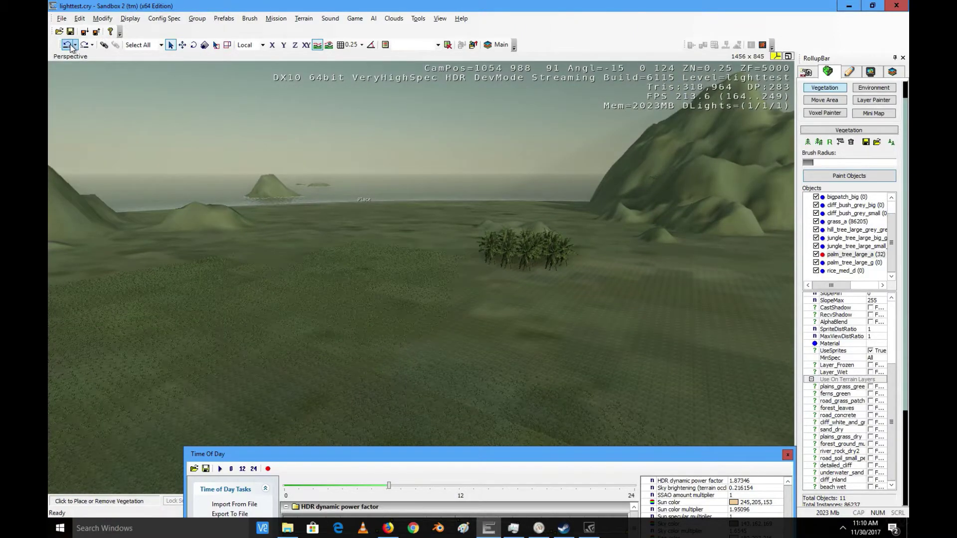
click(70, 46)
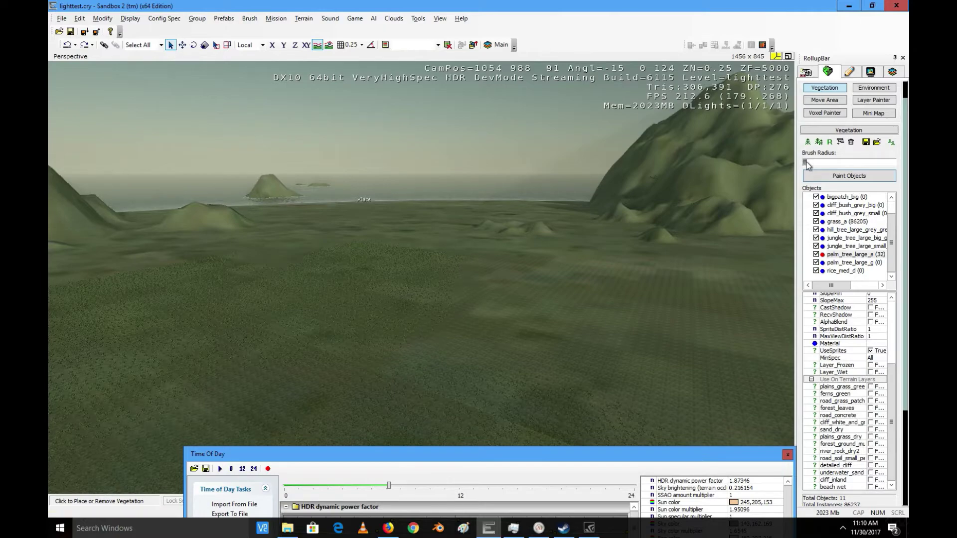
Use the minimum vegetation brush radius to place a single palm_tree_large_a and paint scattered palms across the grassy plain
key(w)
right_drag(577, 288, 540, 276)
click(507, 279)
key(w)
key(w)
key(s)
key(a)
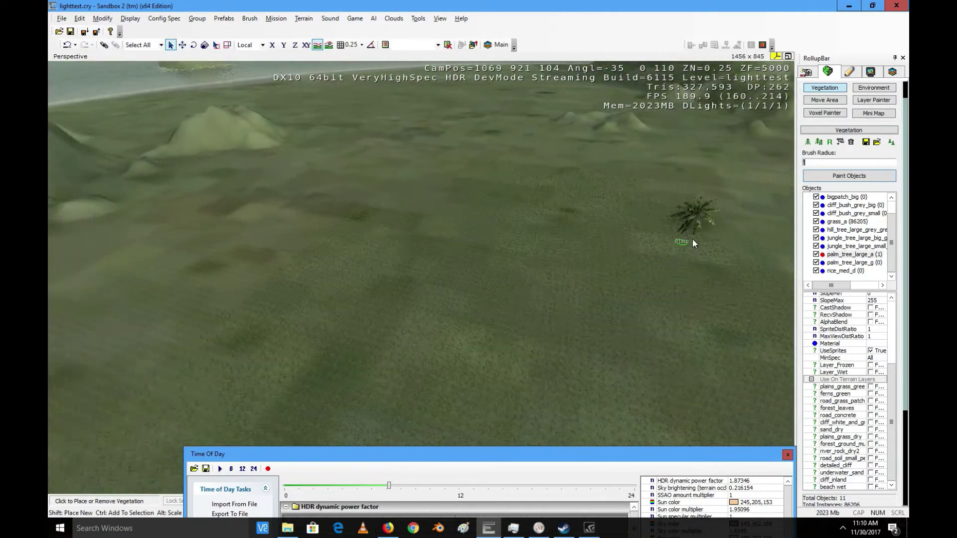
ctrl+click(691, 232)
key(s)
right_drag(689, 231, 682, 230)
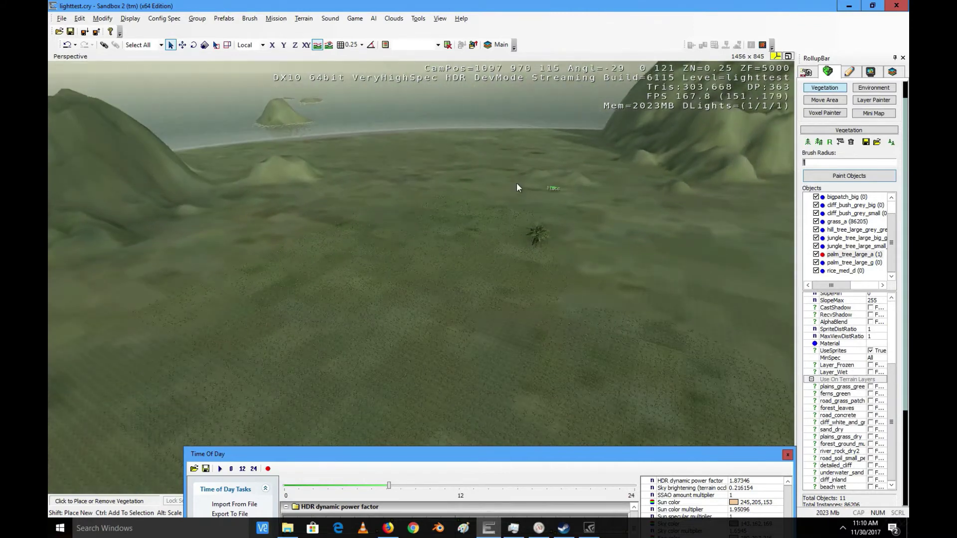
mouse_move(459, 169)
mouse_down()
mouse_move(360, 208)
mouse_move(456, 270)
mouse_move(320, 227)
mouse_move(519, 268)
mouse_move(409, 140)
mouse_move(581, 222)
mouse_move(646, 356)
mouse_move(603, 267)
mouse_up()
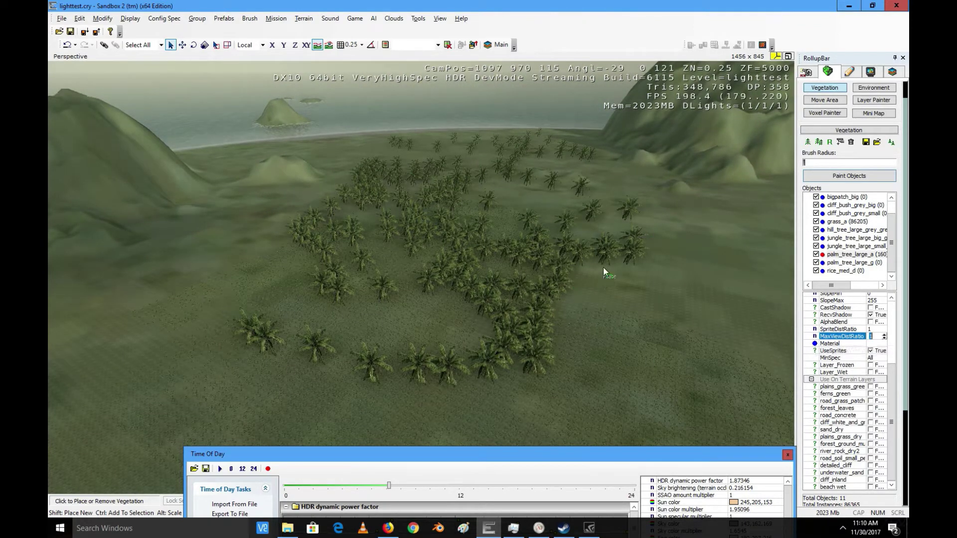
Switch to the jungle_tree_large_small object and paint its trees in long strokes among and around the palms
click(853, 246)
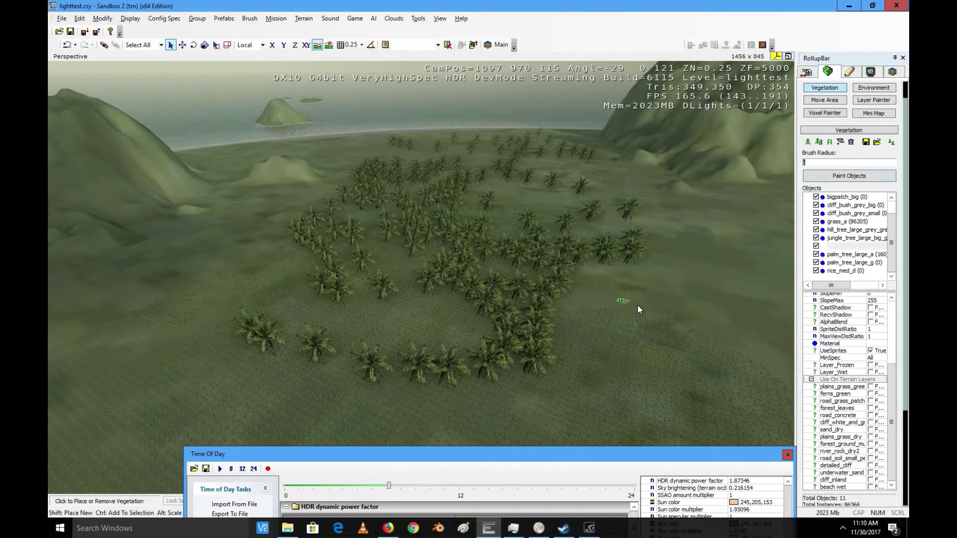
mouse_move(638, 305)
mouse_down()
mouse_move(557, 274)
mouse_move(371, 289)
mouse_move(240, 180)
mouse_move(236, 325)
mouse_move(155, 409)
mouse_up()
scroll(299, 309, down, 3)
mouse_move(314, 295)
right_down()
mouse_move(408, 294)
mouse_move(444, 280)
right_up()
mouse_move(438, 150)
mouse_down()
mouse_move(462, 230)
mouse_move(352, 256)
mouse_move(725, 309)
mouse_up()
scroll(516, 260, down, 5)
right_drag(515, 260, 487, 214)
mouse_move(487, 214)
mouse_down()
mouse_move(287, 254)
mouse_move(455, 264)
mouse_move(241, 241)
mouse_move(299, 316)
mouse_move(555, 278)
mouse_move(646, 427)
mouse_move(605, 293)
mouse_move(481, 361)
mouse_move(212, 333)
mouse_move(364, 419)
mouse_move(543, 244)
mouse_move(506, 148)
mouse_move(261, 242)
mouse_move(328, 195)
mouse_move(333, 338)
mouse_up()
Select palm_tree_large_a again and paint further palm rows around the jungle trees
click(850, 254)
click(685, 284)
right_drag(334, 338, 486, 272)
key(s)
mouse_move(486, 272)
mouse_down()
mouse_move(306, 248)
mouse_move(519, 270)
mouse_move(585, 353)
mouse_move(557, 312)
mouse_up()
Fly around and above the planted plain to examine the palm and jungle tree coverage from several sides
key(w)
mouse_move(557, 312)
right_down()
mouse_move(566, 328)
mouse_move(522, 288)
right_up()
key(w)
key(a)
key(s)
key(w)
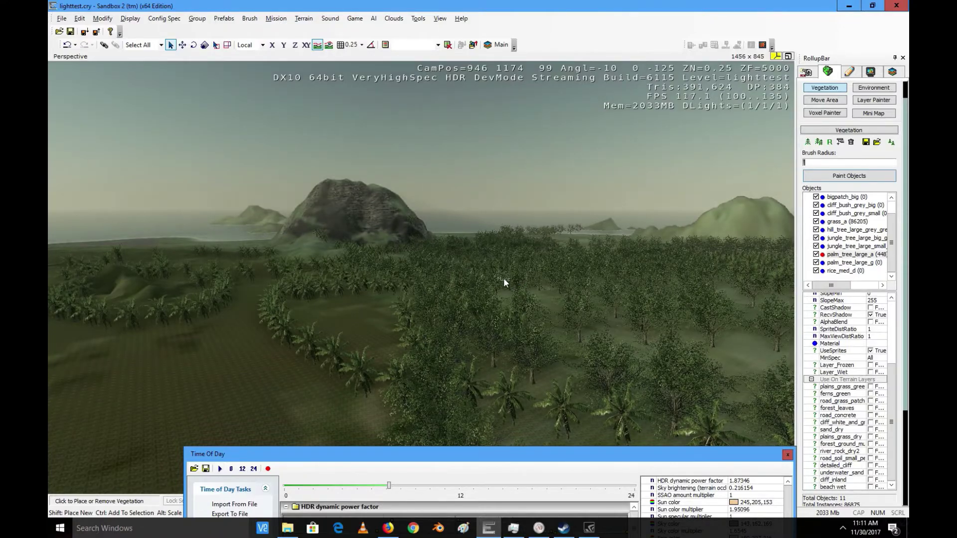
mouse_move(504, 278)
right_down()
mouse_move(522, 274)
mouse_move(513, 276)
right_up()
key(w)
key(w)
key(s)
key(d)
key(d)
key(w)
key(w)
key(d)
key(s)
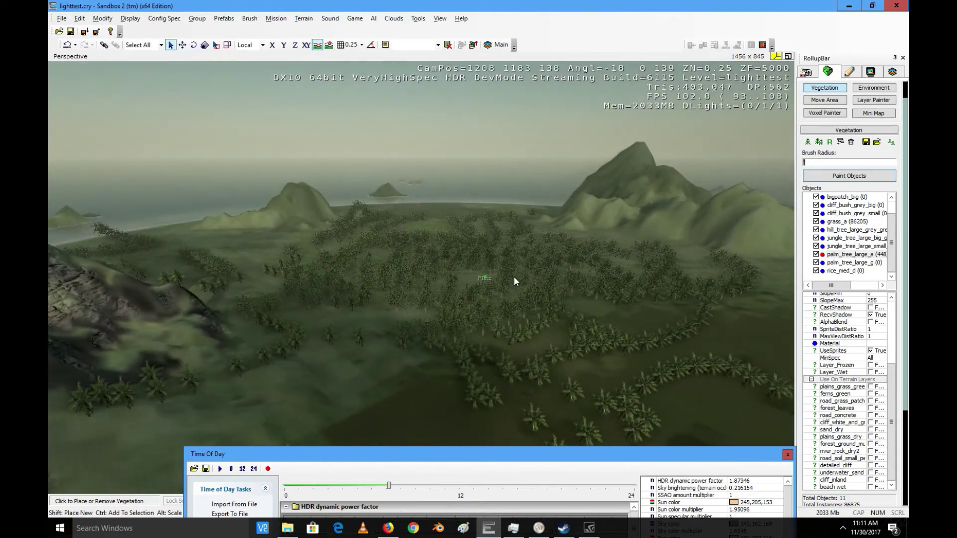